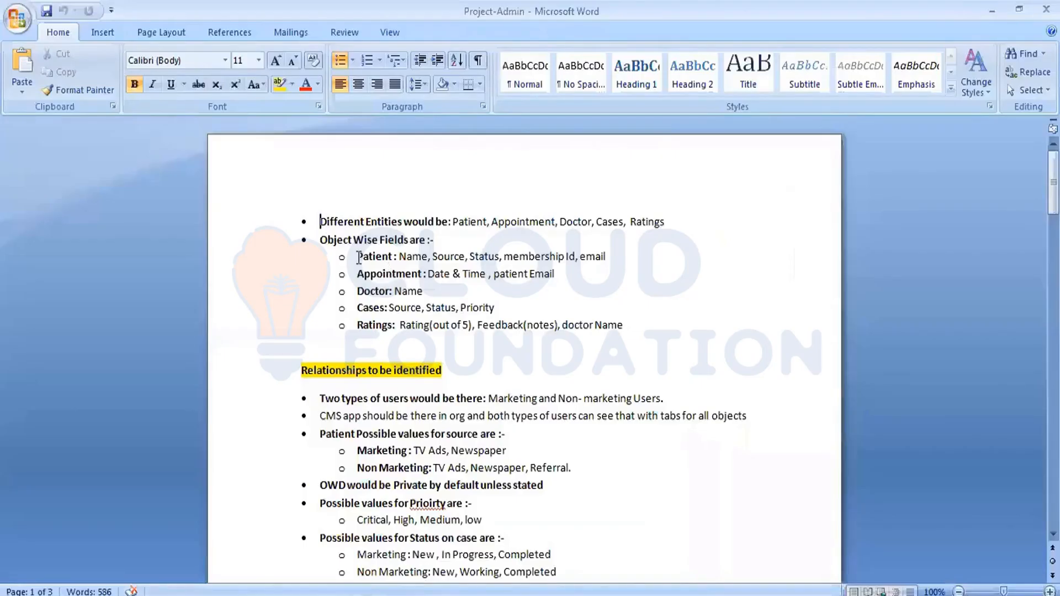
- Select the Word fields list from the Patient line through the end of the Ratings line
left_click_drag(585, 320, 571, 350)
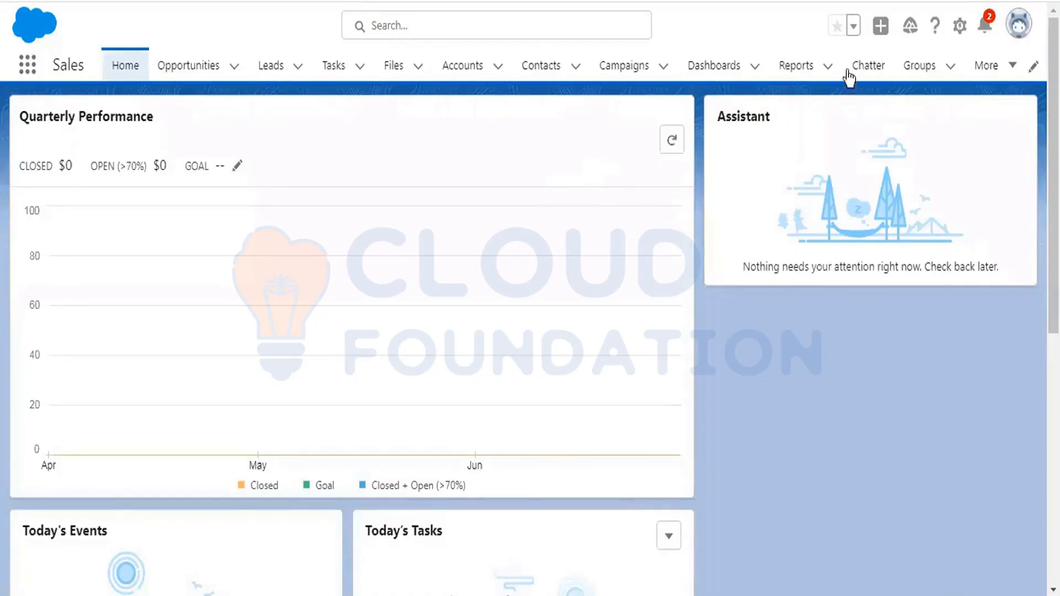
- Go to the Salesforce Setup home page through the gear menu's Setup option
left_click(959, 27)
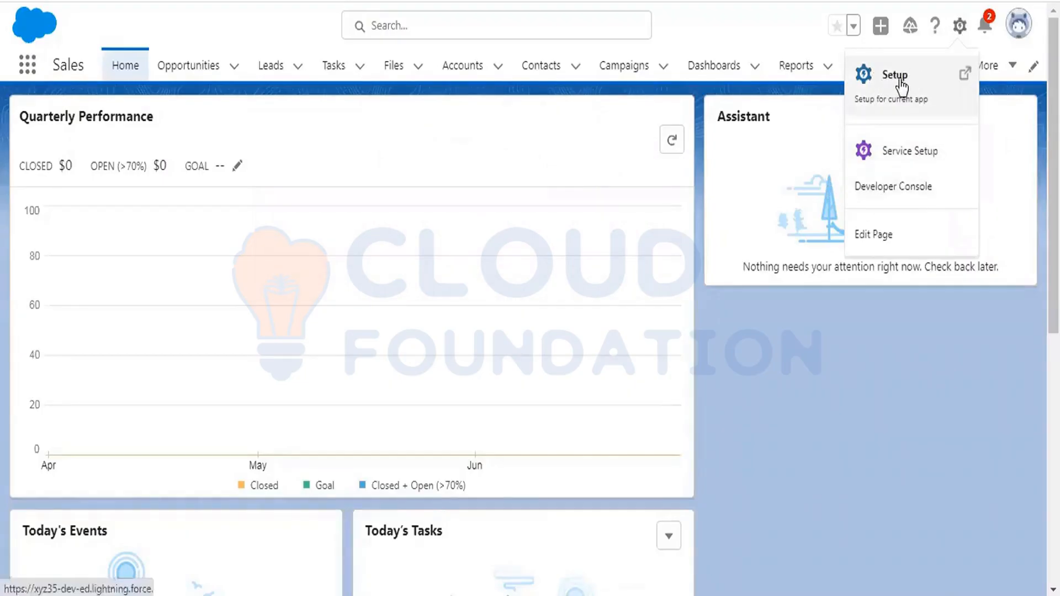
left_click(900, 81)
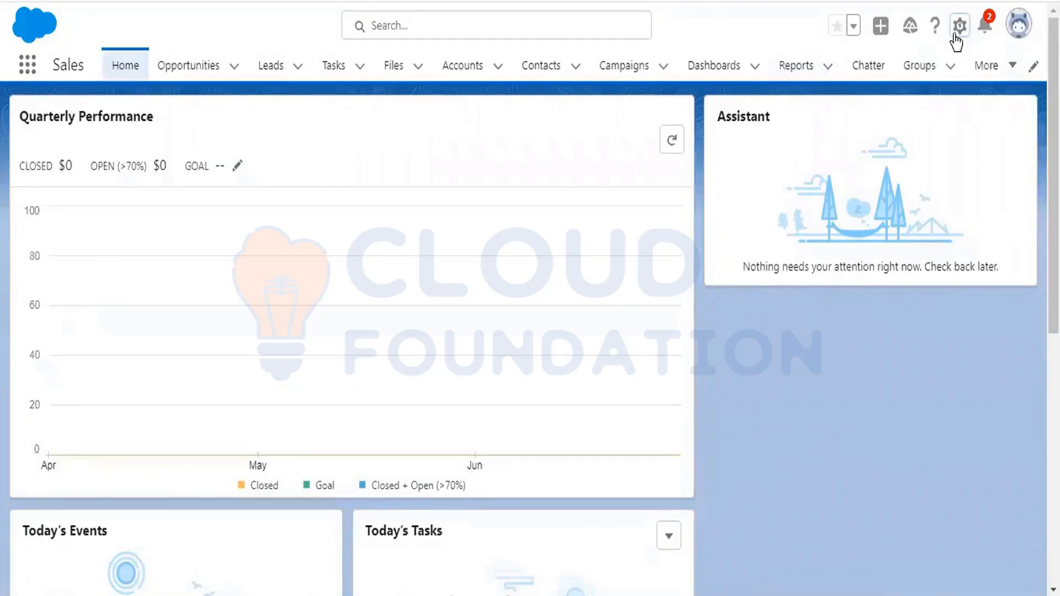
left_click(959, 33)
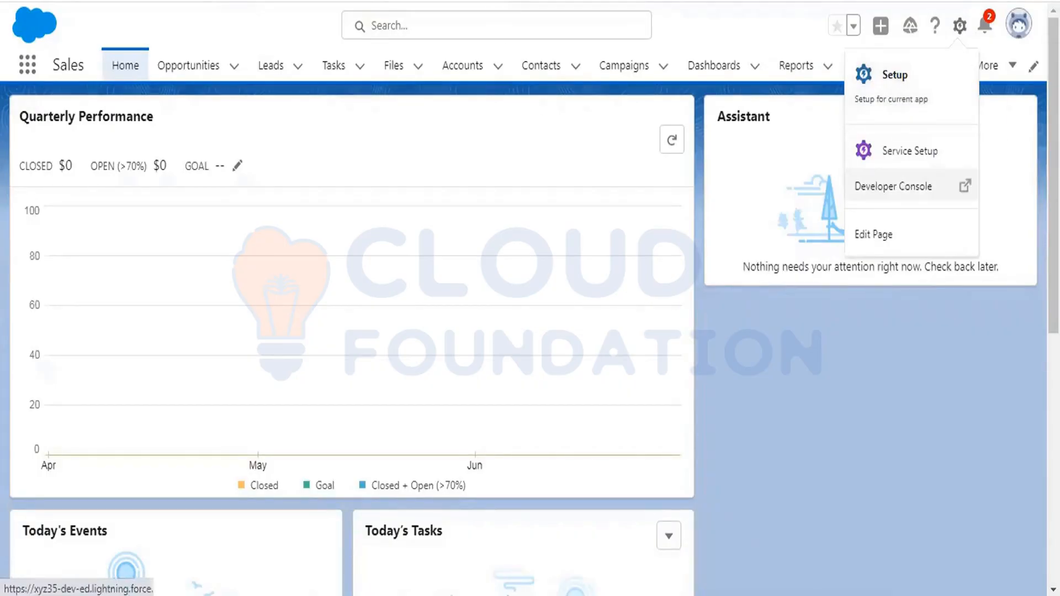
left_click(894, 76)
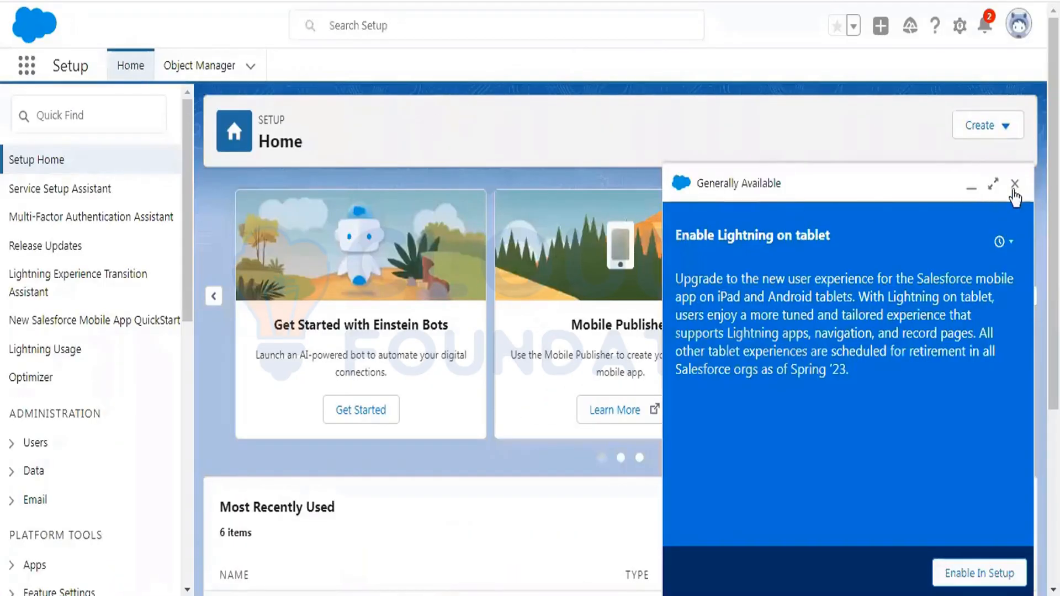
- Close the tablet Lightning announcement, search Quick Find for objects, and open Object Manager
left_click(1015, 183)
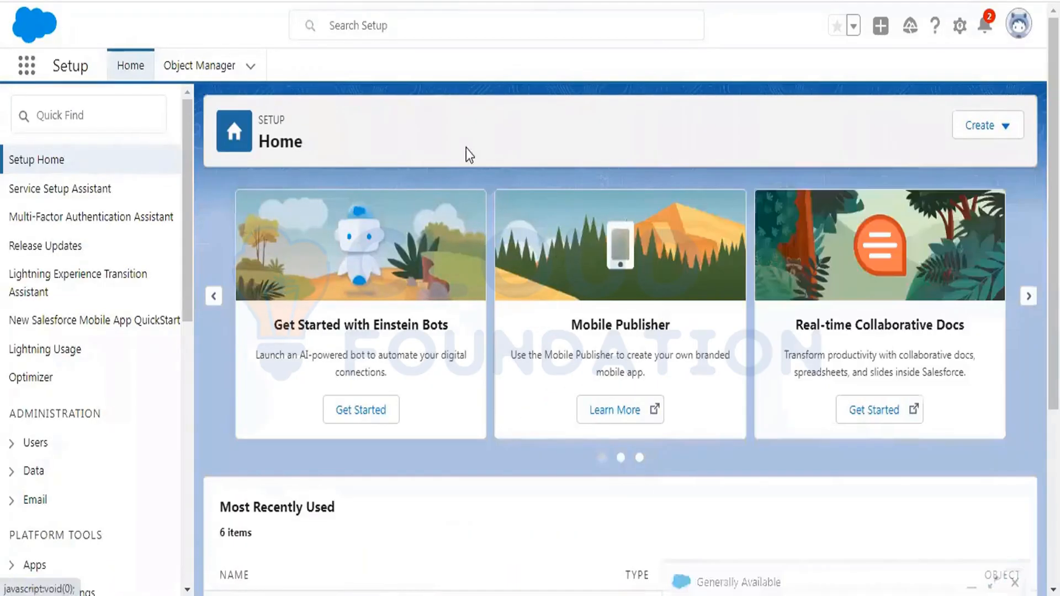
left_click(69, 117)
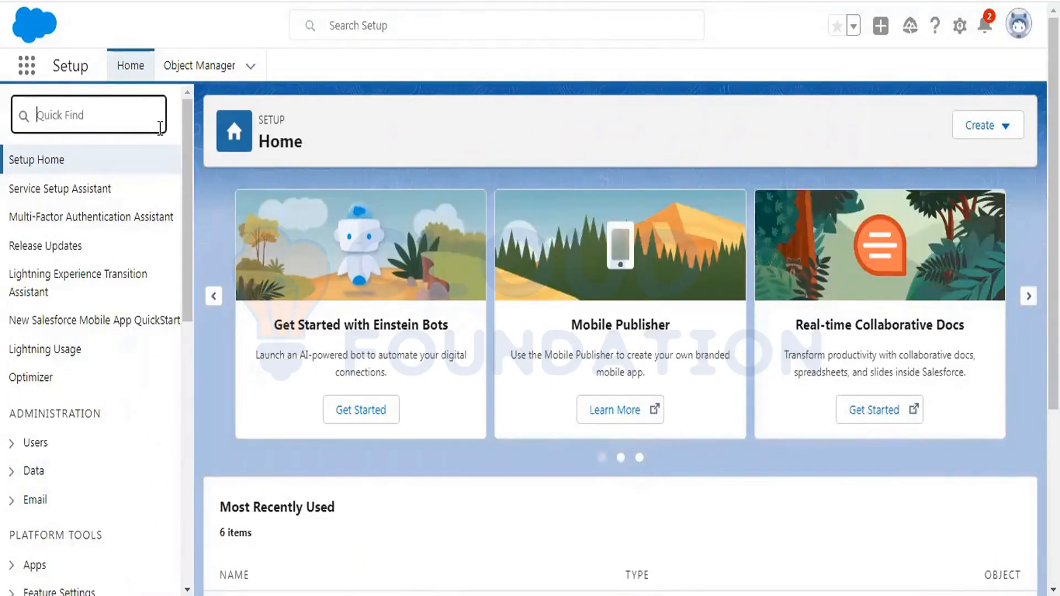
type("d")
type("bjects")
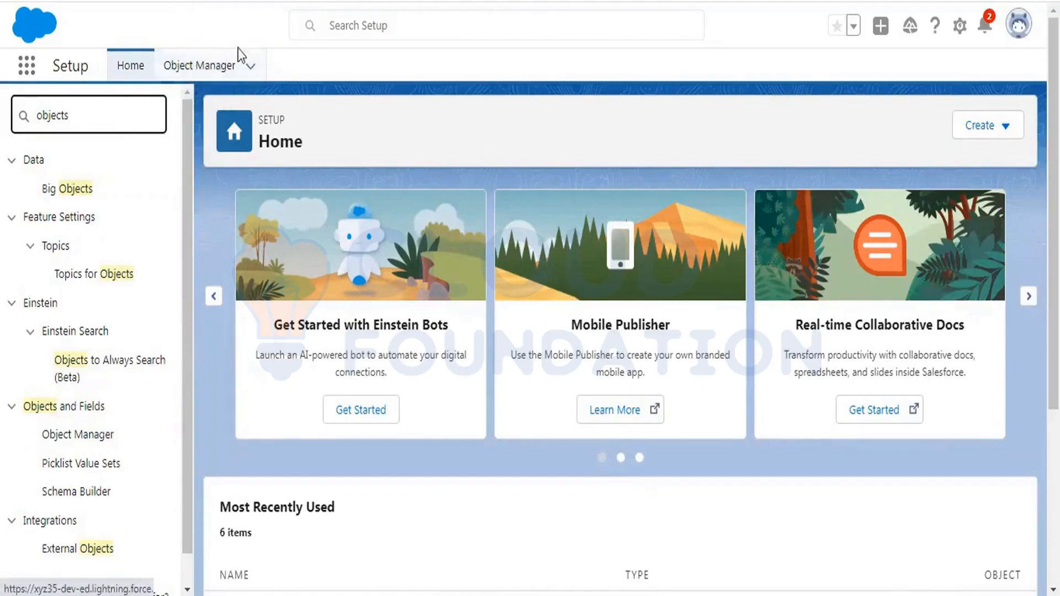
left_click(81, 436)
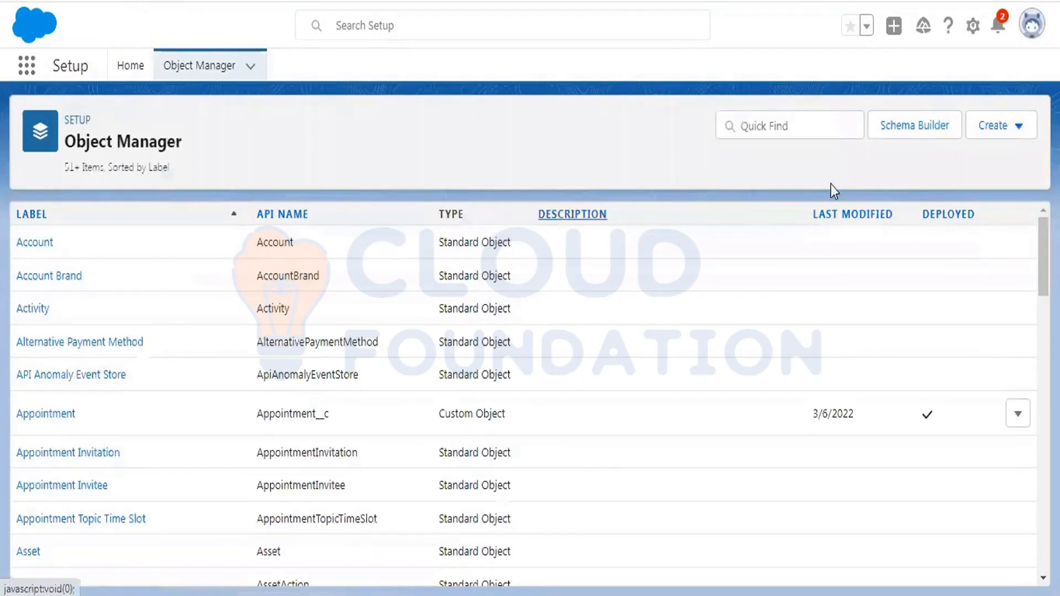
- Choose Create > Custom Object in Object Manager
left_click(999, 132)
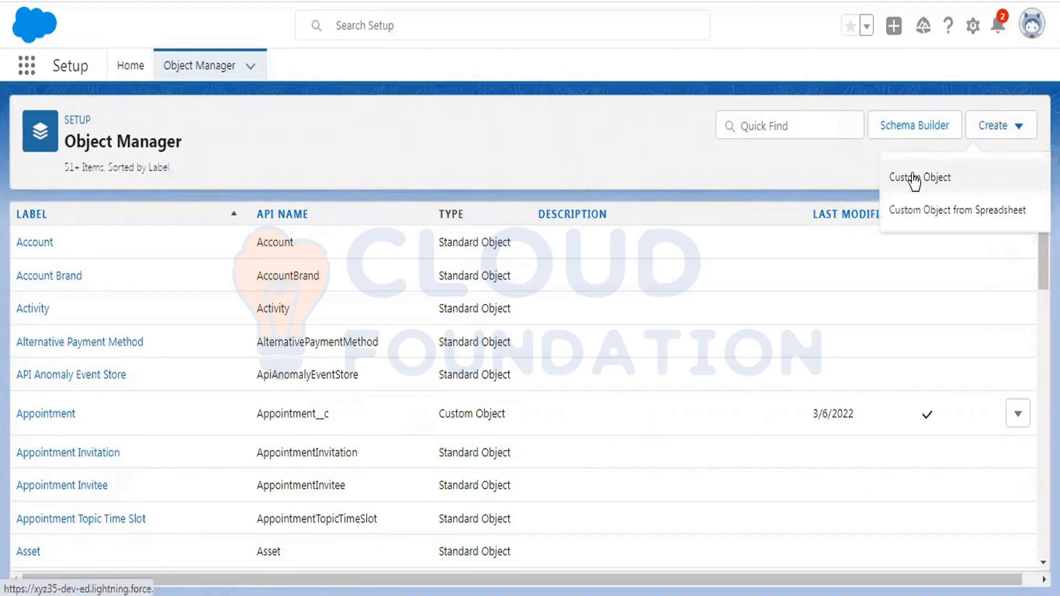
left_click(914, 178)
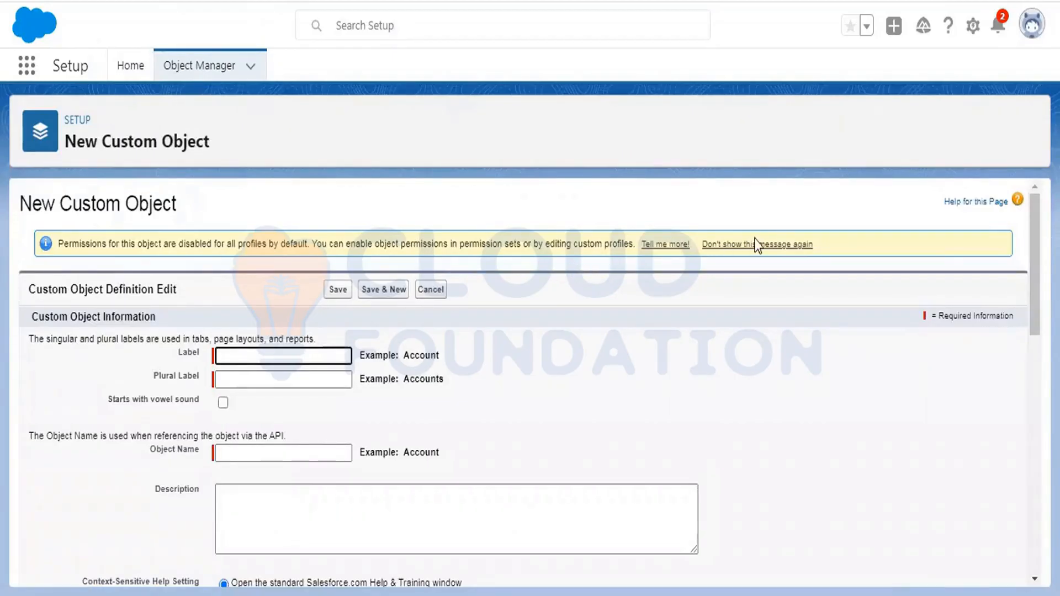
scroll(756, 248, "down", 2)
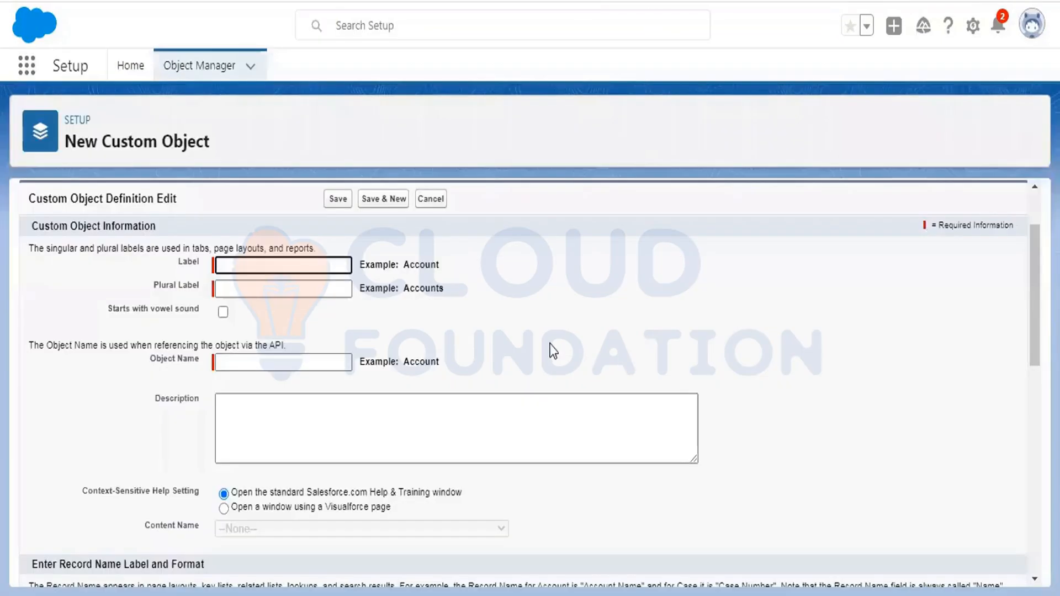
- Enter label 'Patient Detail' and plural label 'Patient Details'
type("Pat")
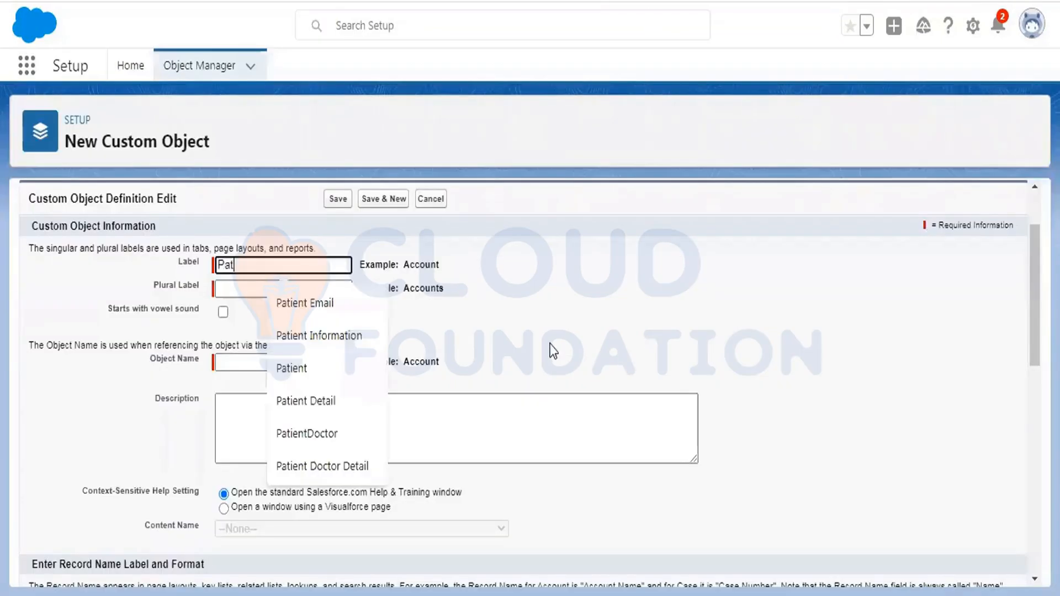
type("ient Detail")
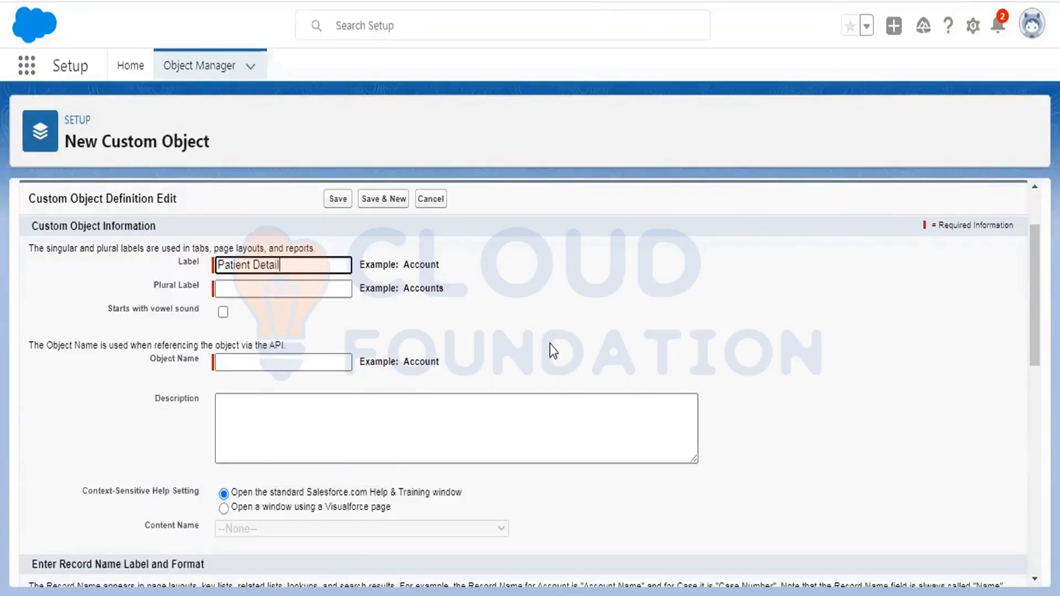
key("Tab")
type("P")
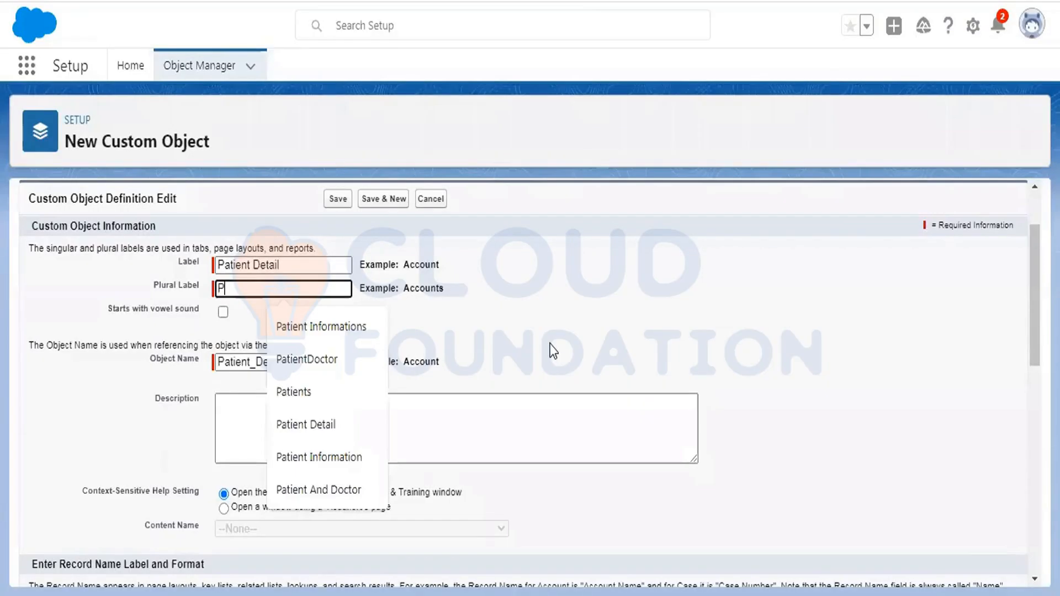
type("atient De")
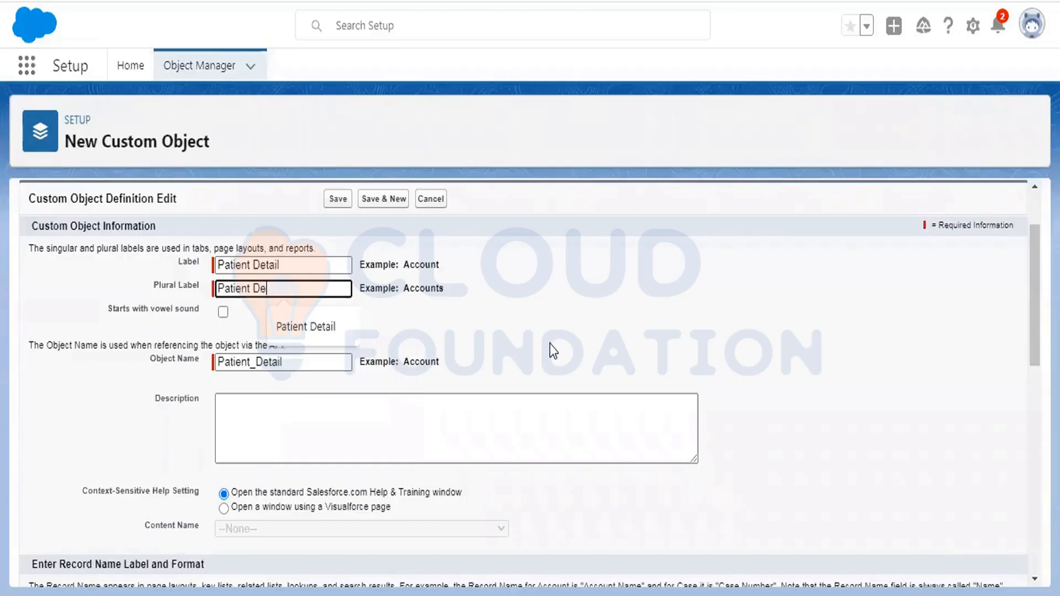
type("tails")
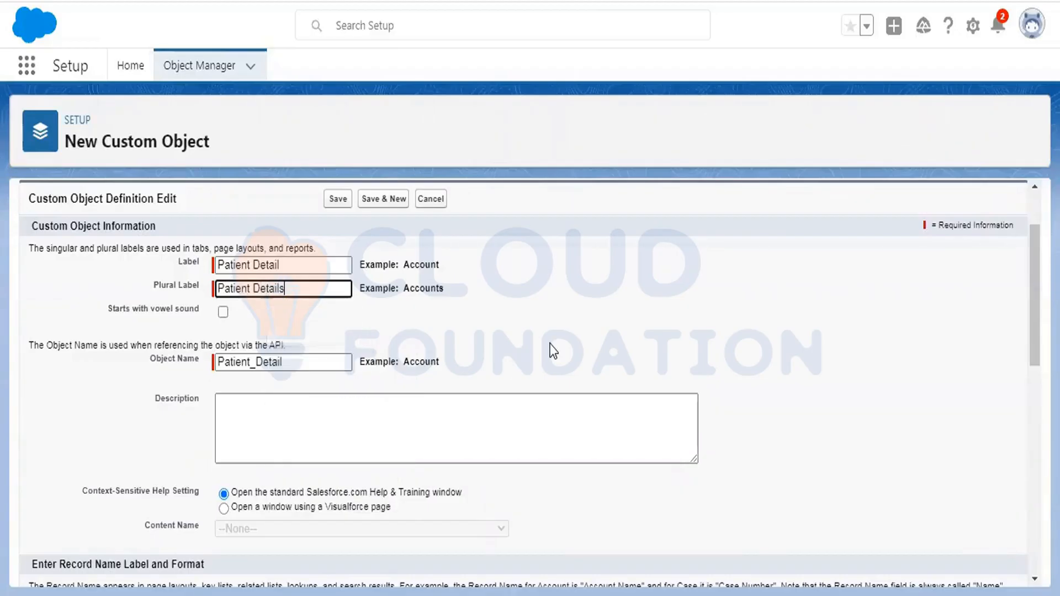
left_click(513, 303)
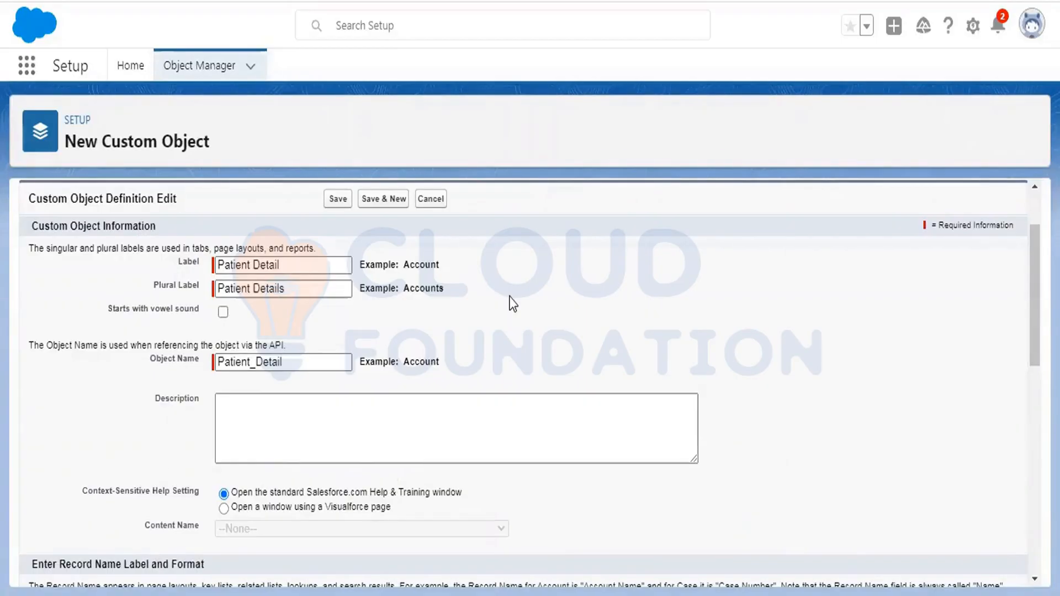
- Clear the test edits so the object name auto-fills as Patient_Detail
left_click(294, 360)
key("BackSpace")
key("BackSpace")
key("BackSpace")
key("BackSpace")
key("BackSpace")
key("BackSpace")
key("BackSpace")
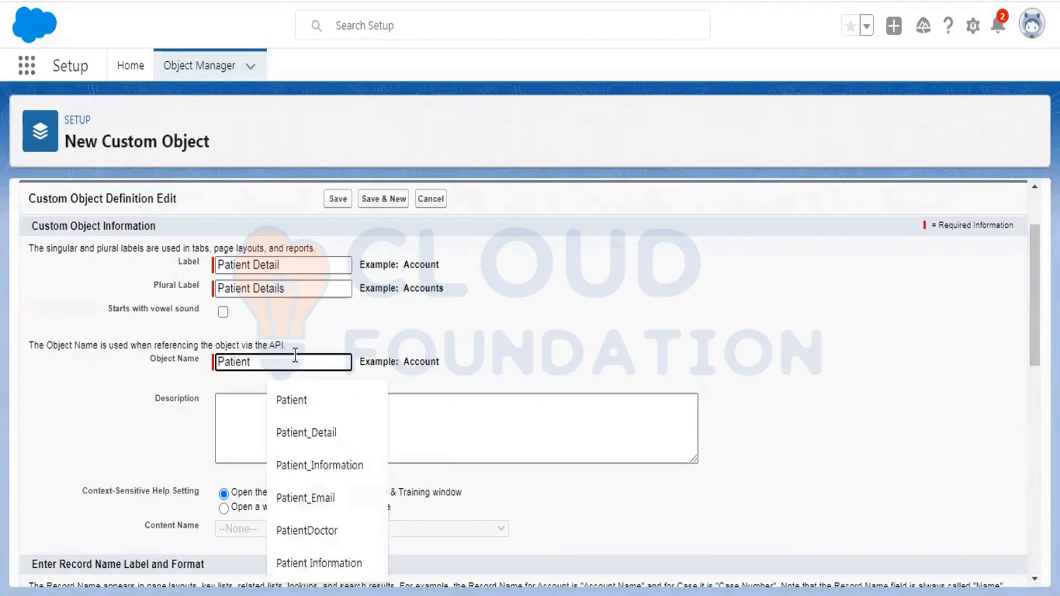
key("BackSpace")
key("BackSpace")
key("BackSpace")
key("BackSpace")
key("BackSpace")
key("BackSpace")
key("BackSpace")
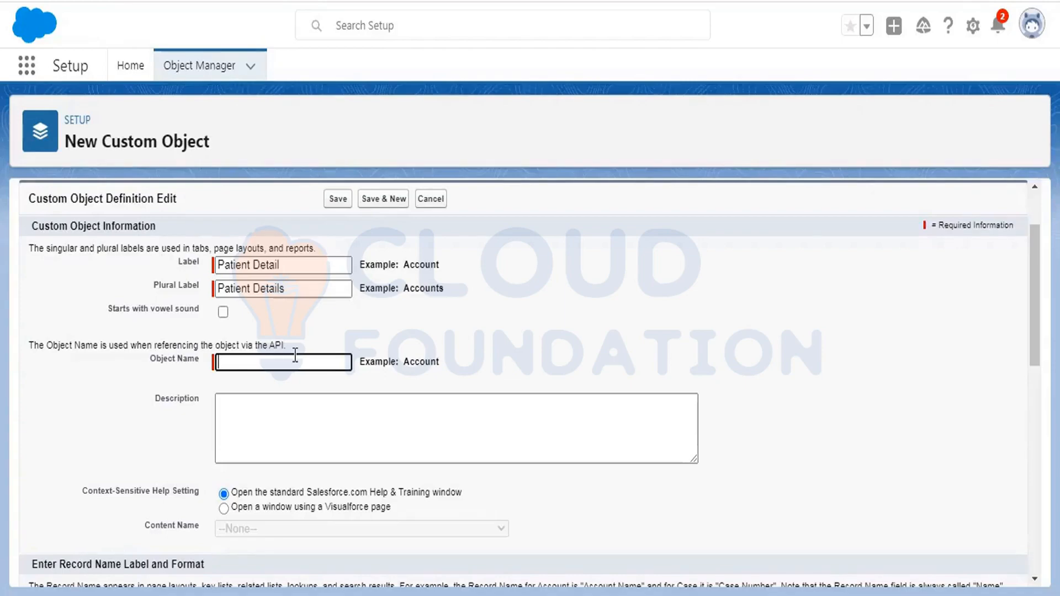
type("abc")
key("BackSpace")
key("BackSpace")
key("BackSpace")
type("x")
key("BackSpace")
key("BackSpace")
key("BackSpace")
left_click(283, 265)
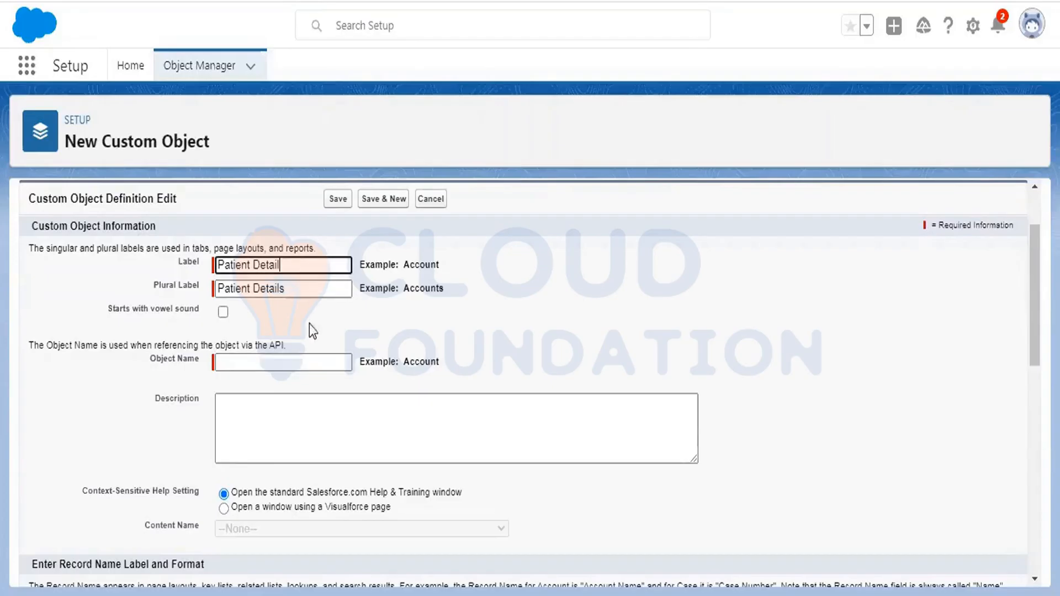
left_click(255, 362)
left_click(526, 253)
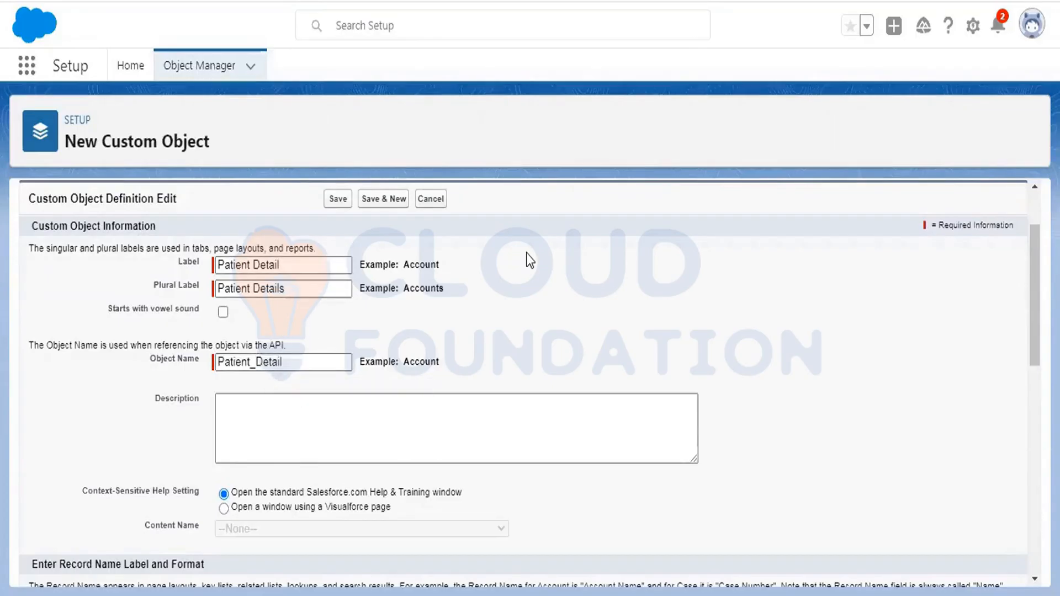
- Scroll down to the Optional Features section and highlight its heading
scroll(526, 253, "down", 2)
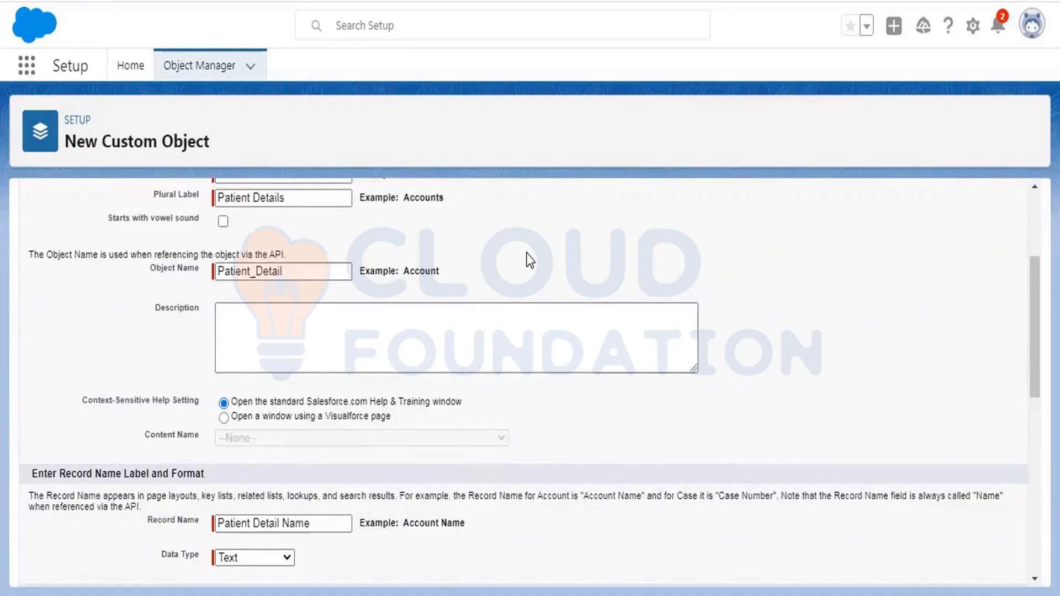
scroll(665, 209, "down", 2)
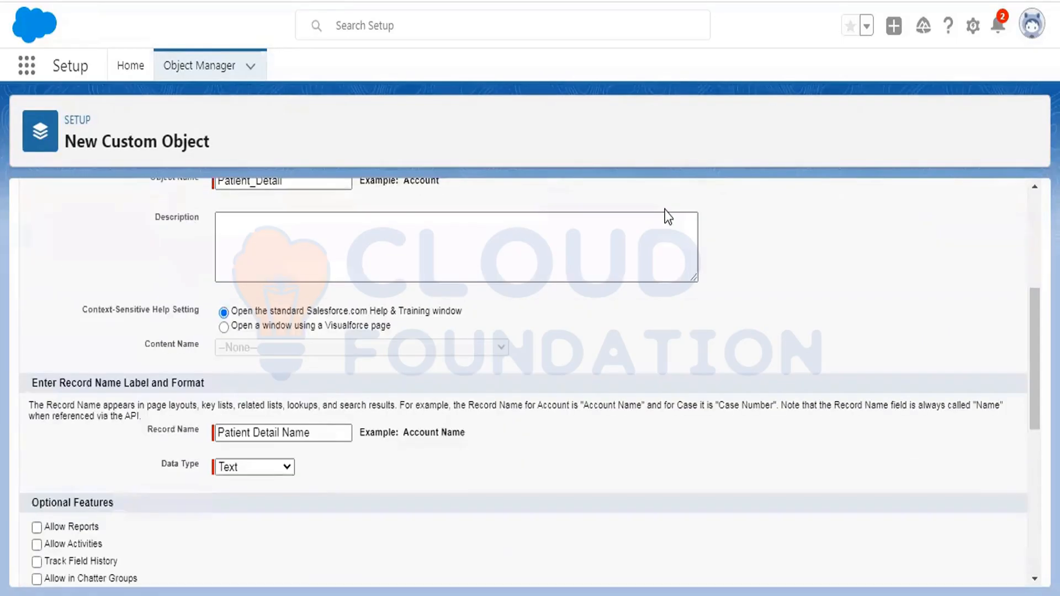
scroll(666, 215, "down", 2)
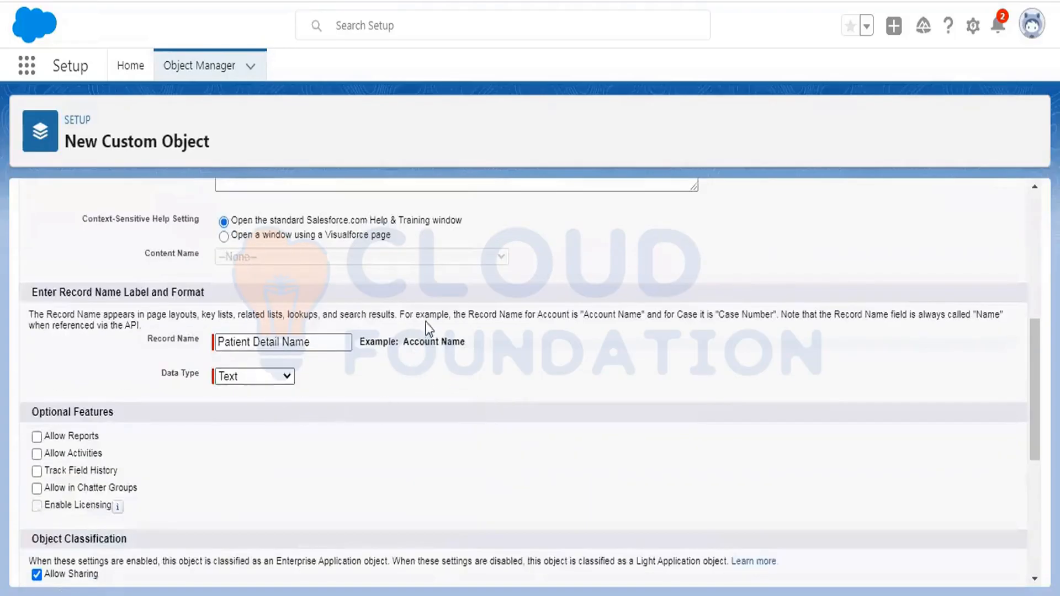
scroll(21, 331, "down", 2)
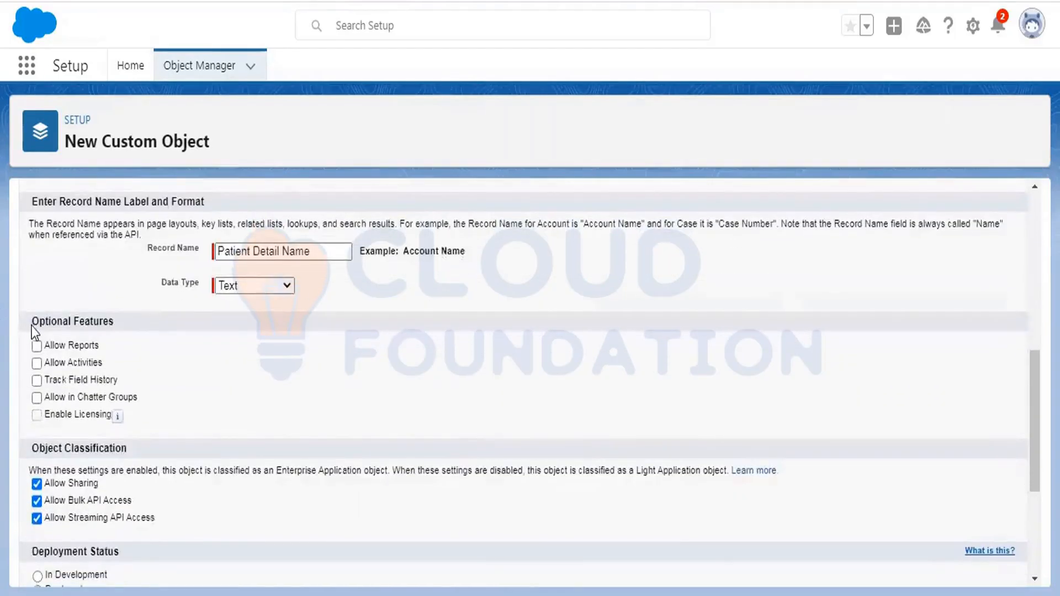
left_click_drag(31, 325, 115, 325)
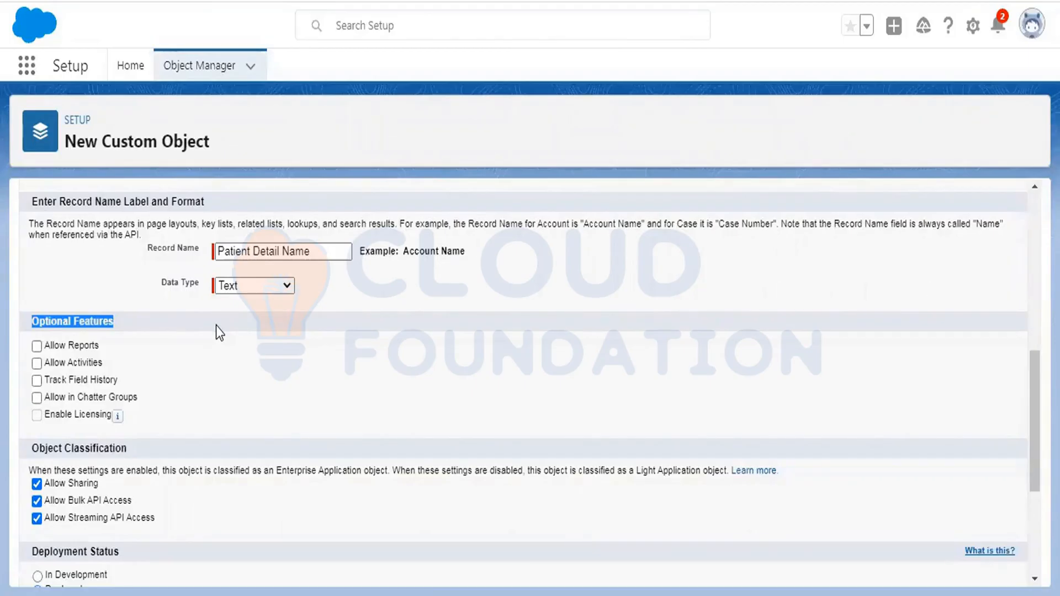
- Set the Allow Reports, Allow Activities and Track Field History checkboxes under Optional Features
left_click(149, 351)
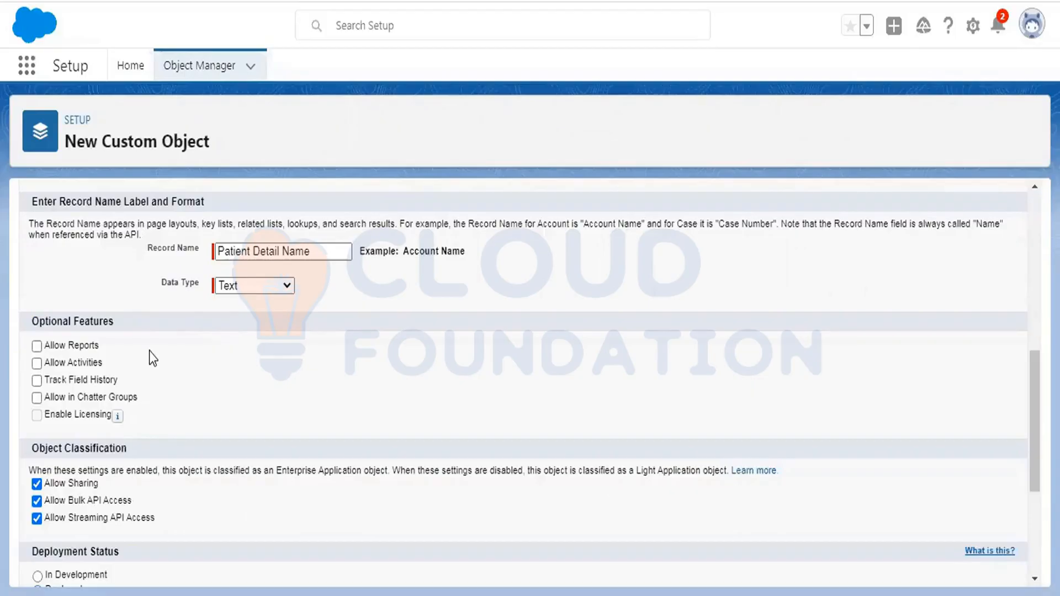
left_click(37, 346)
left_click(37, 363)
left_click(36, 380)
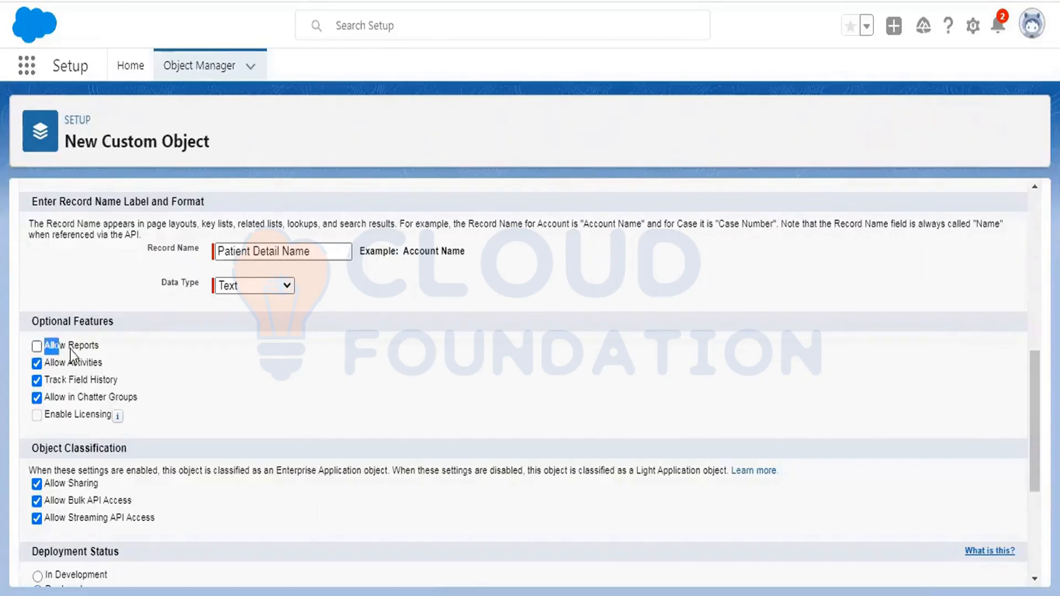
- Highlight the Allow Reports and Allow in Chatter Groups option labels
left_click_drag(99, 347, 101, 347)
left_click_drag(137, 399, 59, 398)
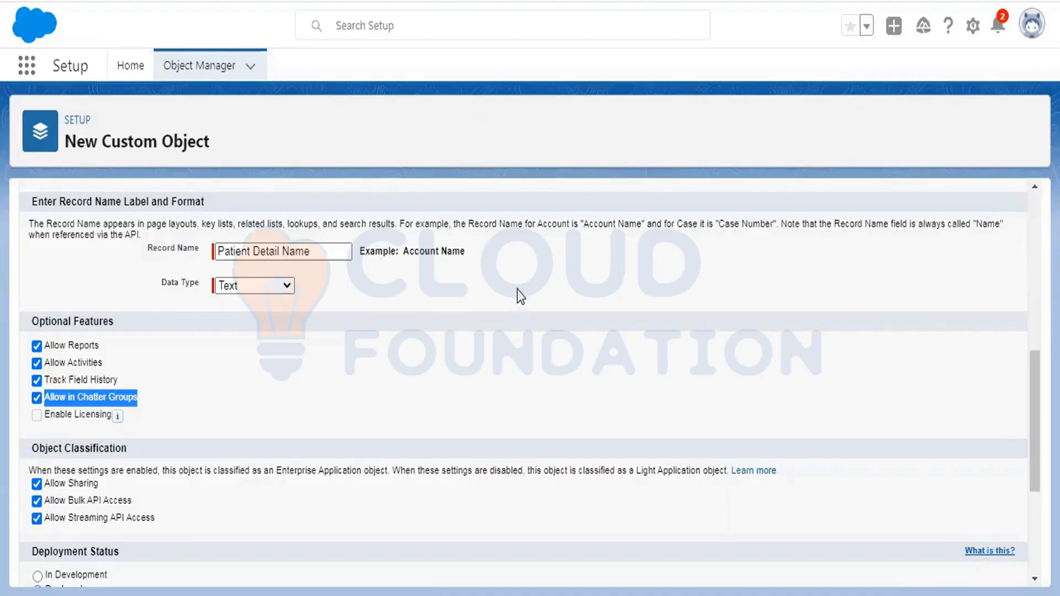
- Switch Deployment Status to In Development and back to Deployed, then highlight Allow Search
scroll(314, 294, "down", 2)
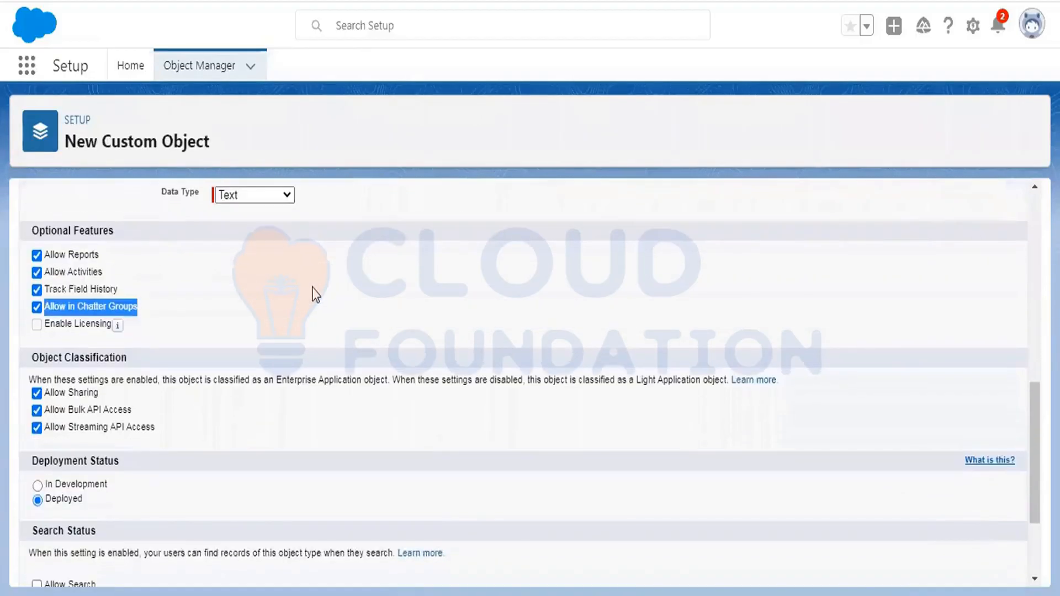
left_click_drag(32, 460, 121, 462)
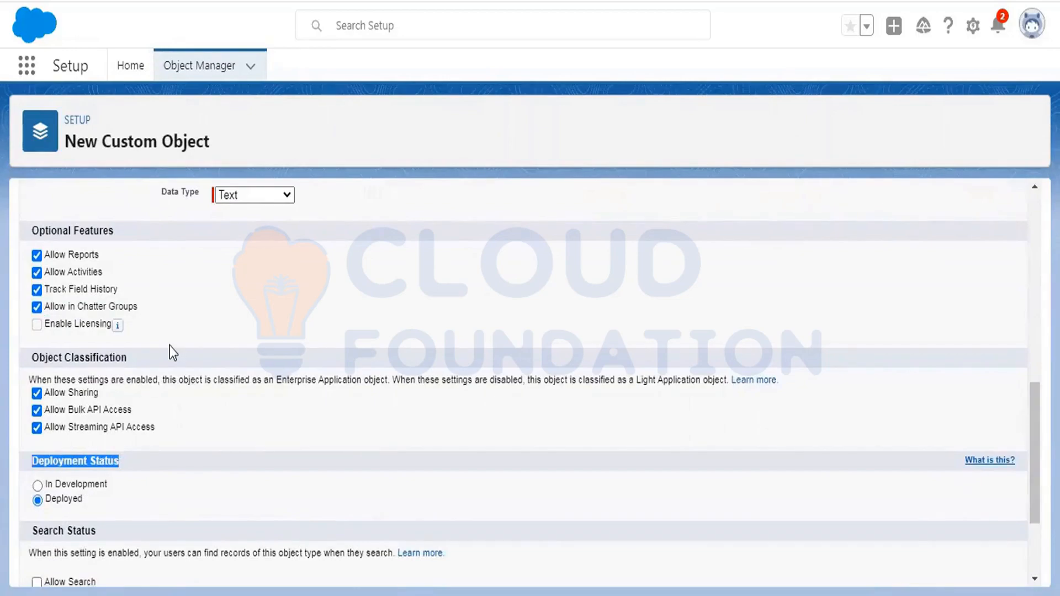
left_click(37, 486)
left_click(37, 500)
left_click(444, 210)
scroll(584, 206, "down", 2)
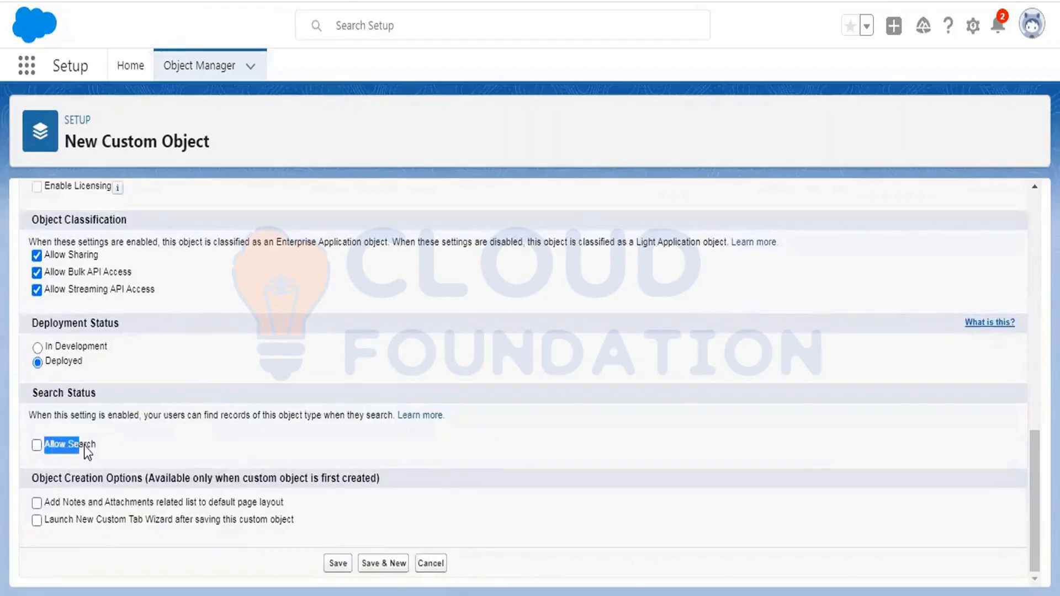
left_click_drag(84, 447, 94, 445)
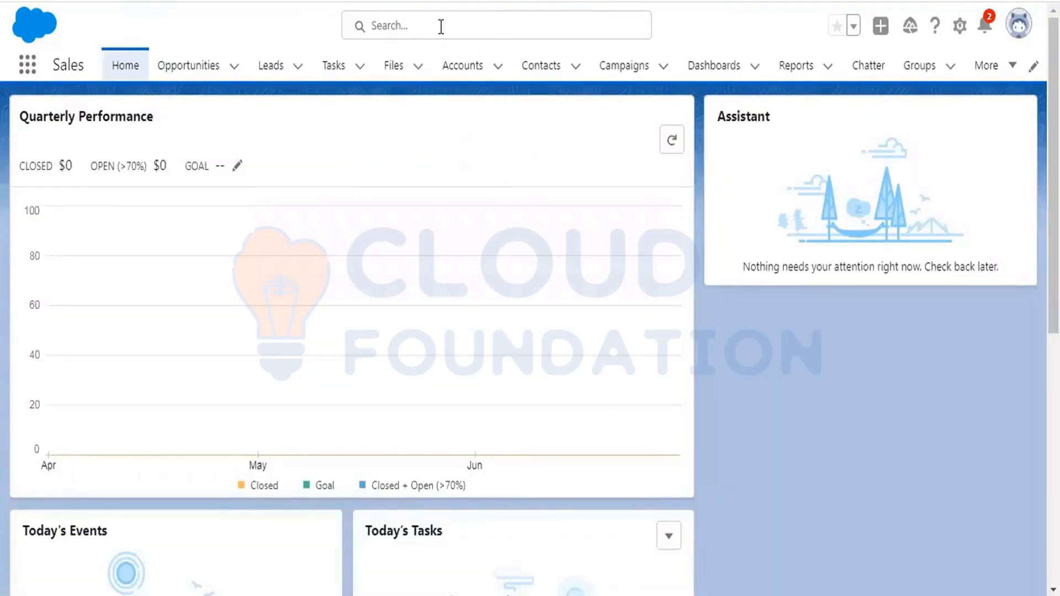
- Search globally for 'test' and preview the matching account results
left_click(443, 23)
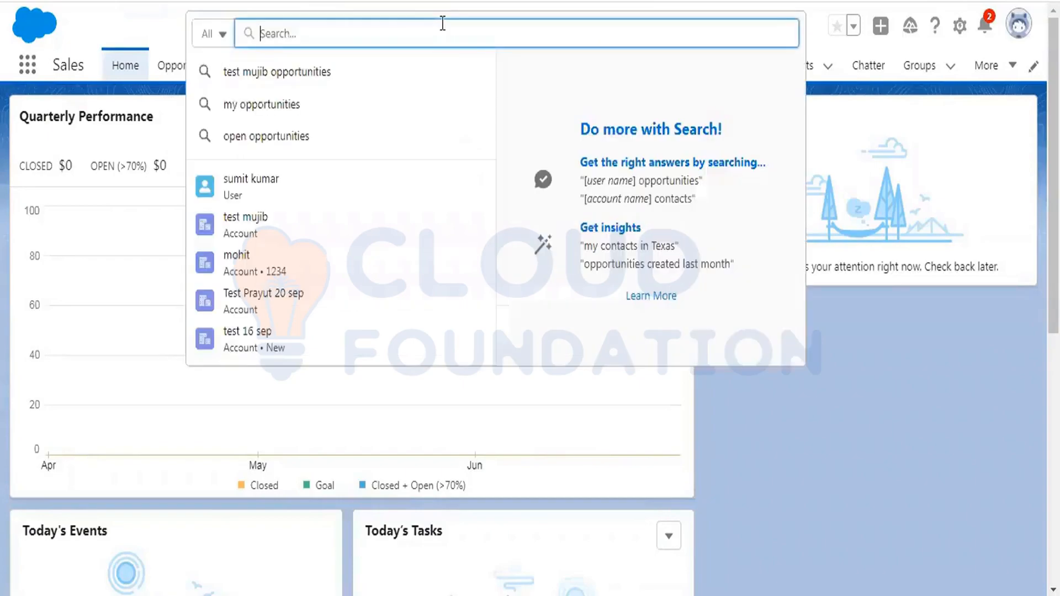
type("test")
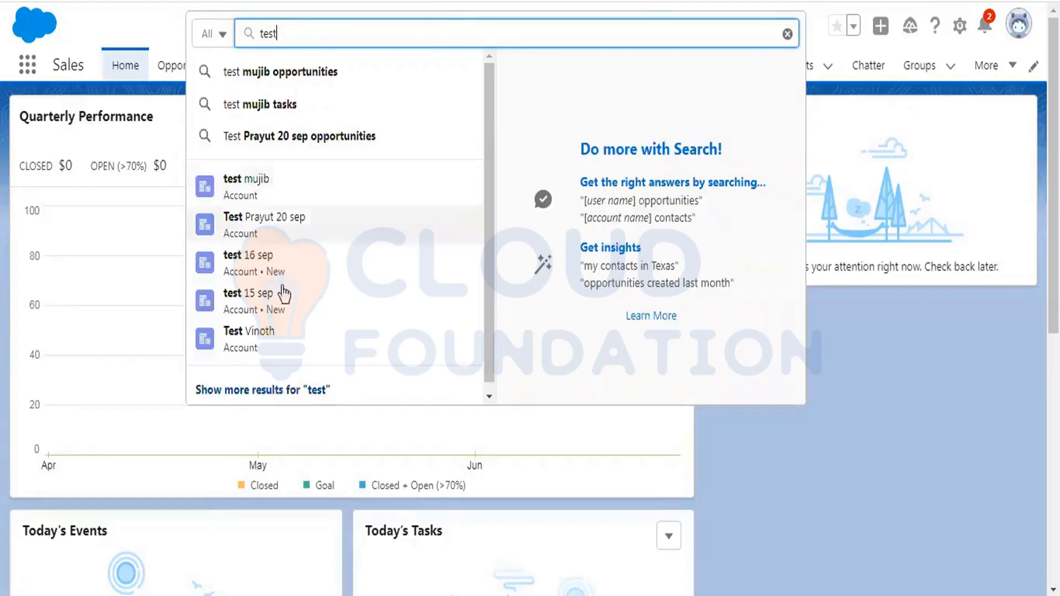
mouse_move(306, 270)
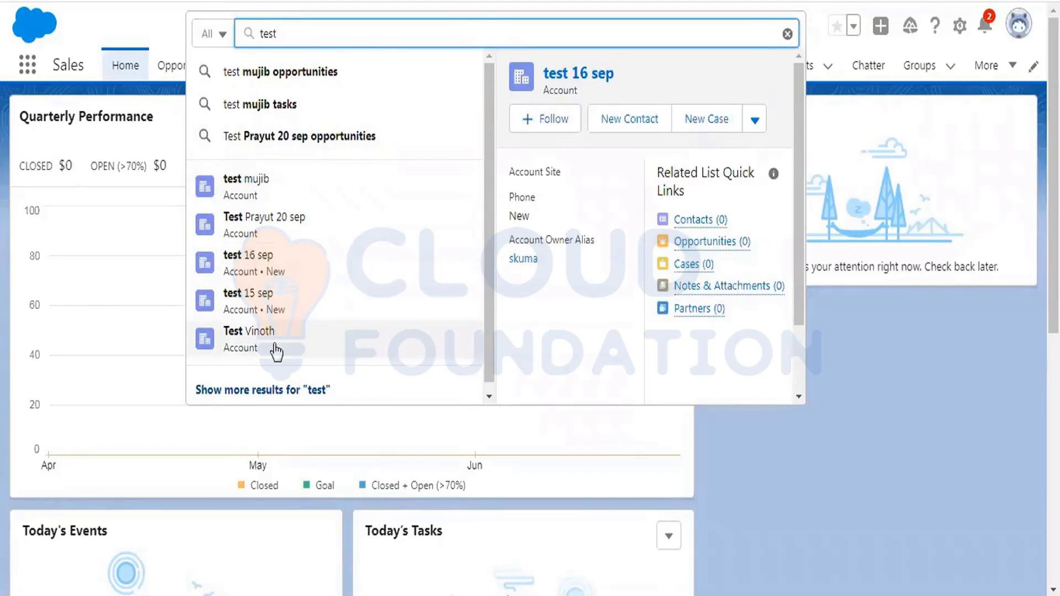
mouse_move(275, 350)
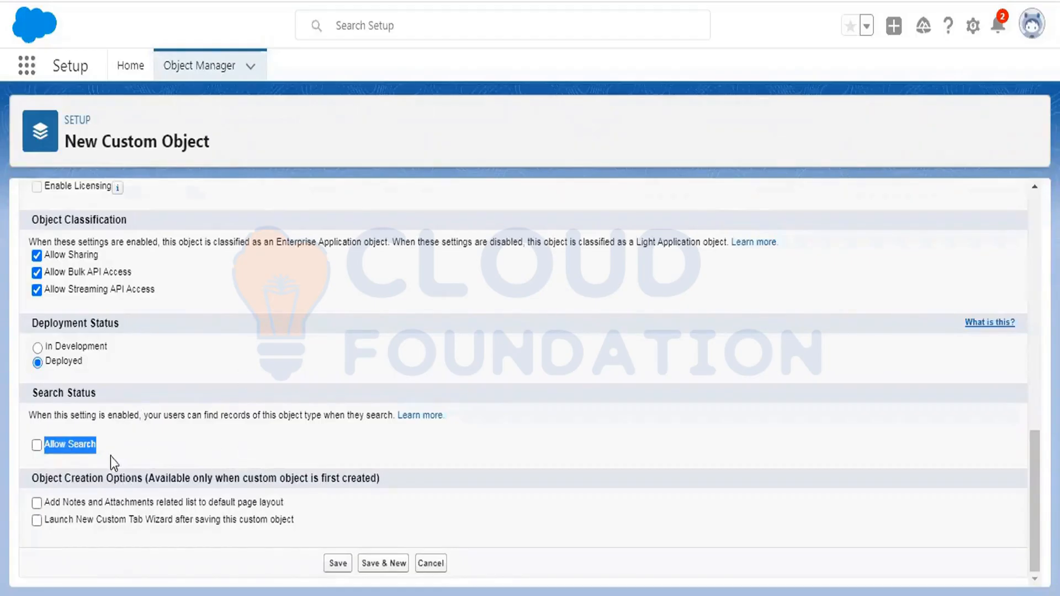
- Tick Allow Search and save the object as Patient_Detail__c
left_click(37, 446)
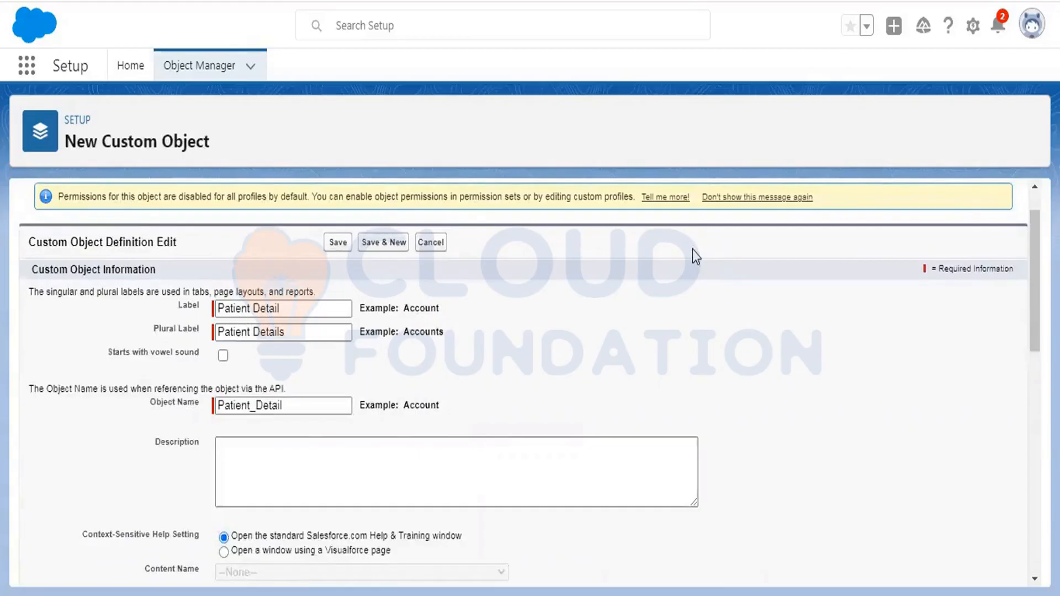
scroll(692, 249, "down", 8)
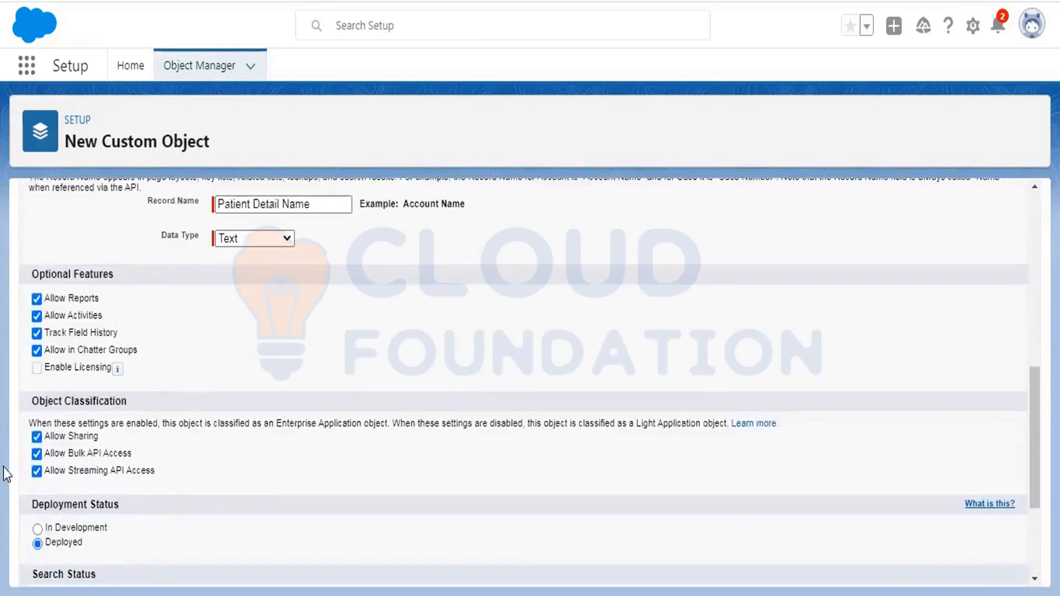
scroll(126, 304, "down", 4)
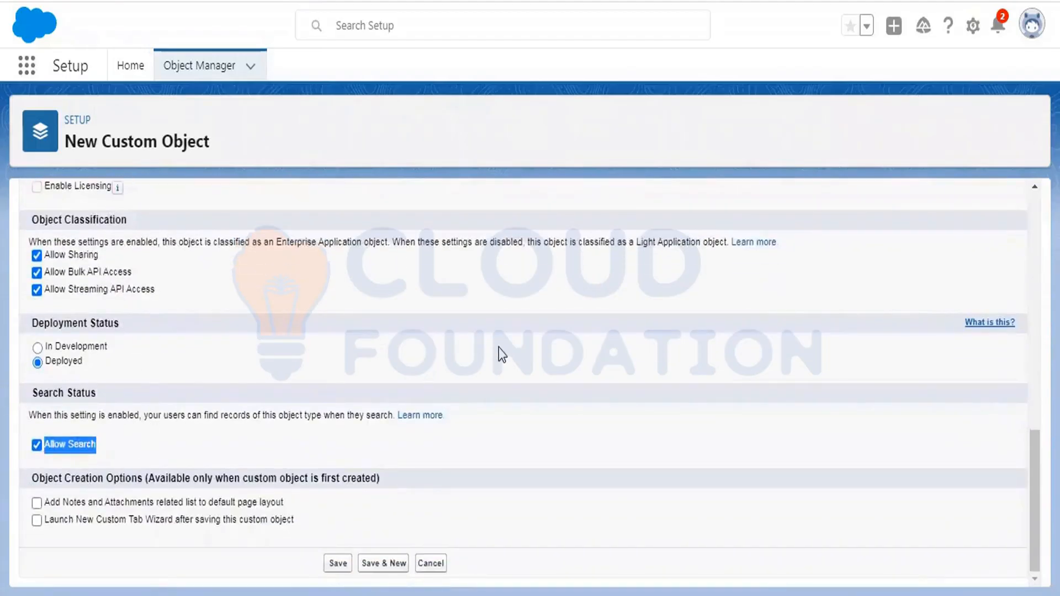
left_click(336, 564)
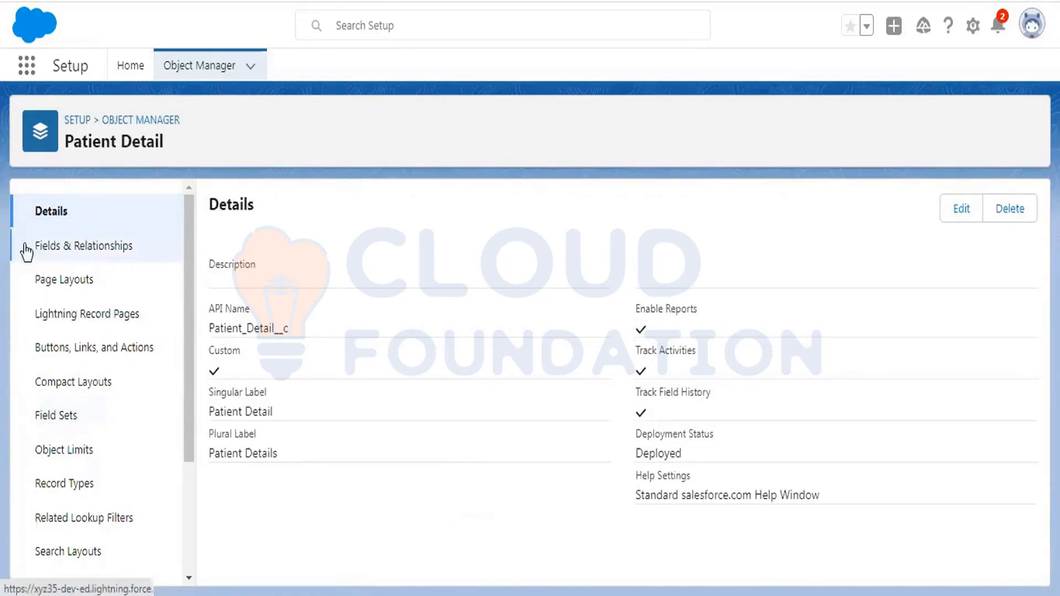
- Show Patient Detail's Fields & Relationships, with four standard fields, then return to the Word document
left_click(69, 254)
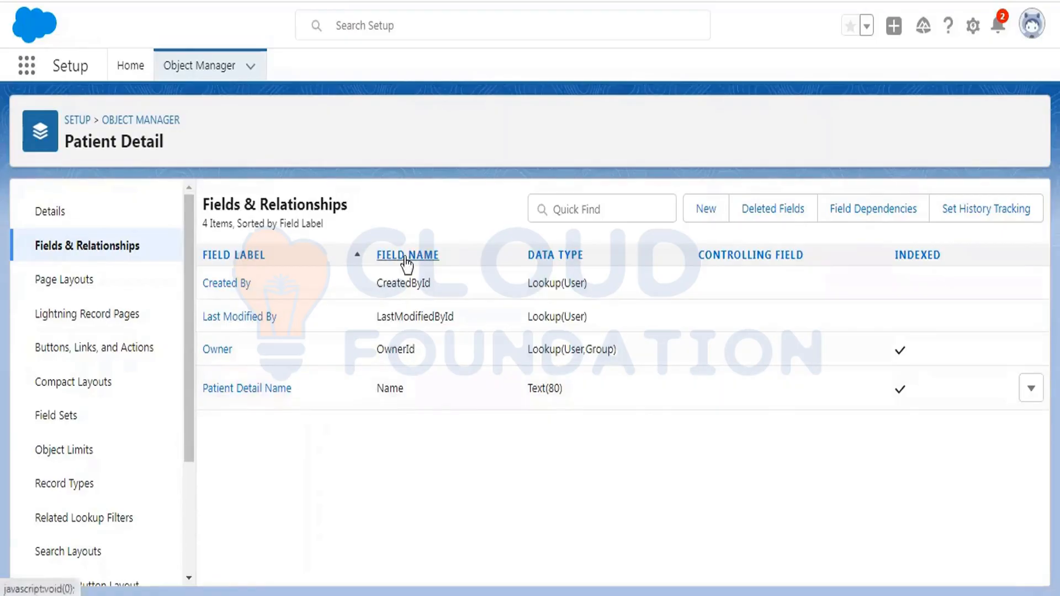
left_click_drag(403, 257, 405, 287)
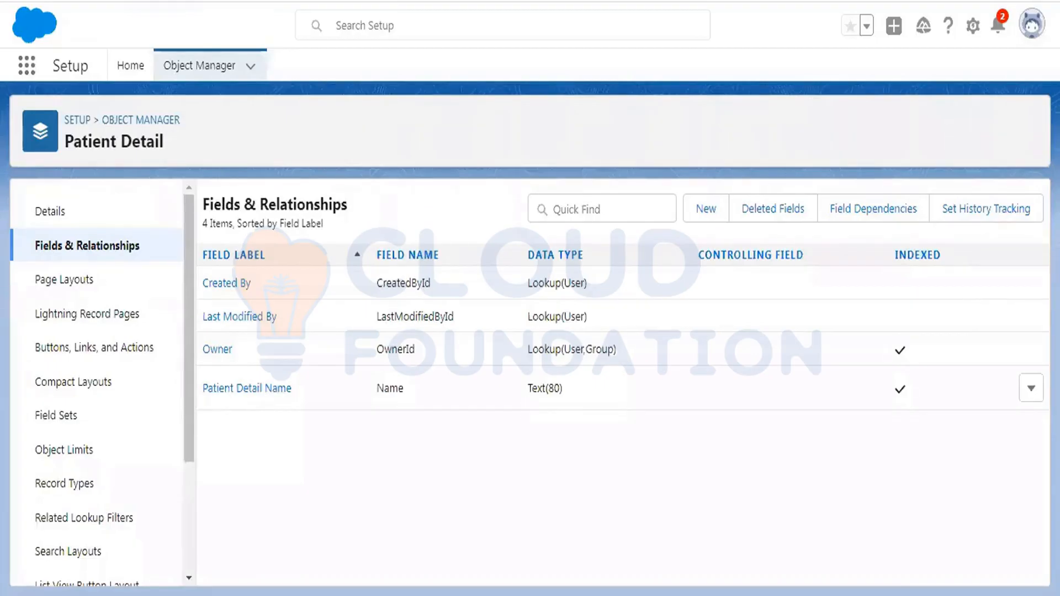
key("alt+Tab")
- Move 'Name, Source' in front of Status on the Patient line and add a comma
left_click(440, 274)
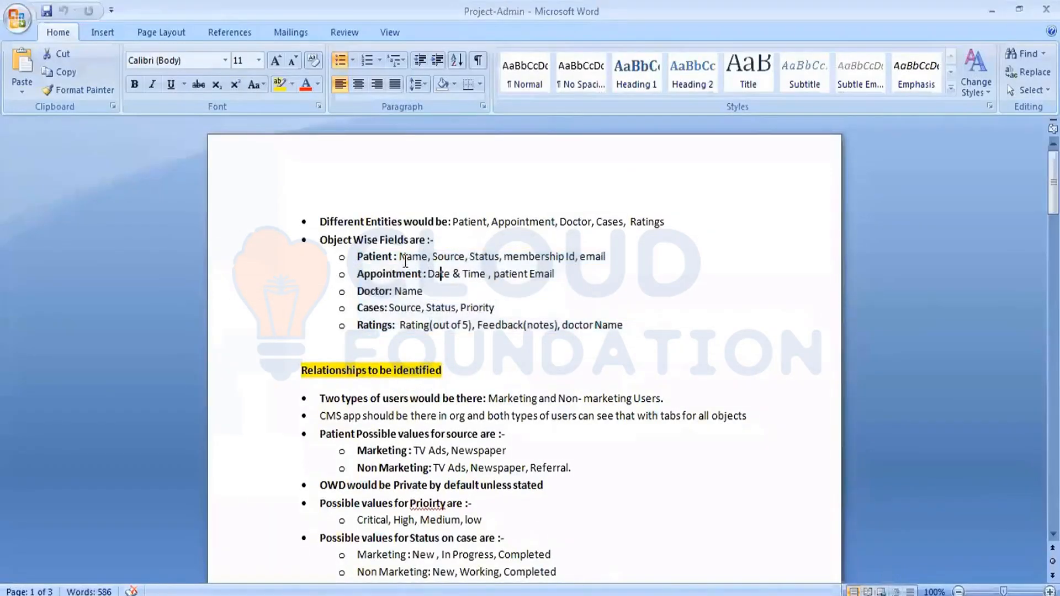
left_click_drag(400, 257, 470, 258)
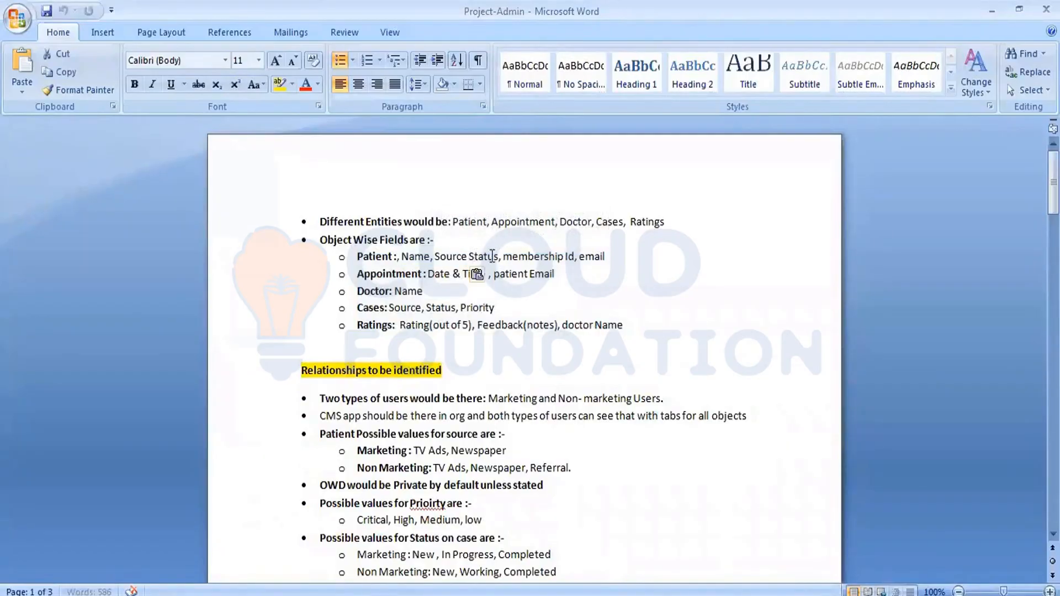
left_click(469, 257)
type(",")
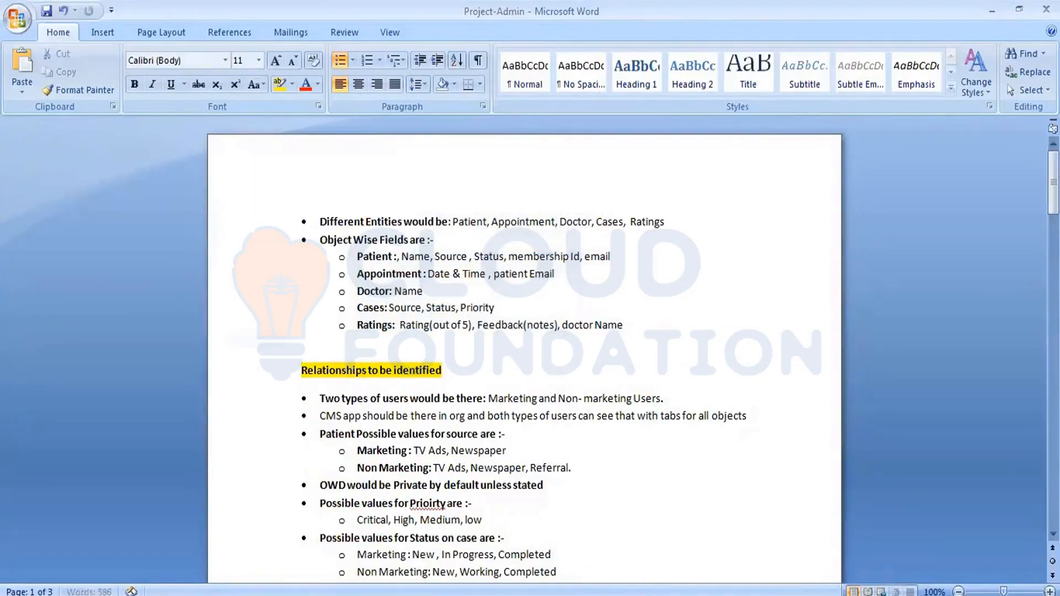
- Delete the comma before Name and select the remaining field names on that line
left_click_drag(401, 257, 443, 270)
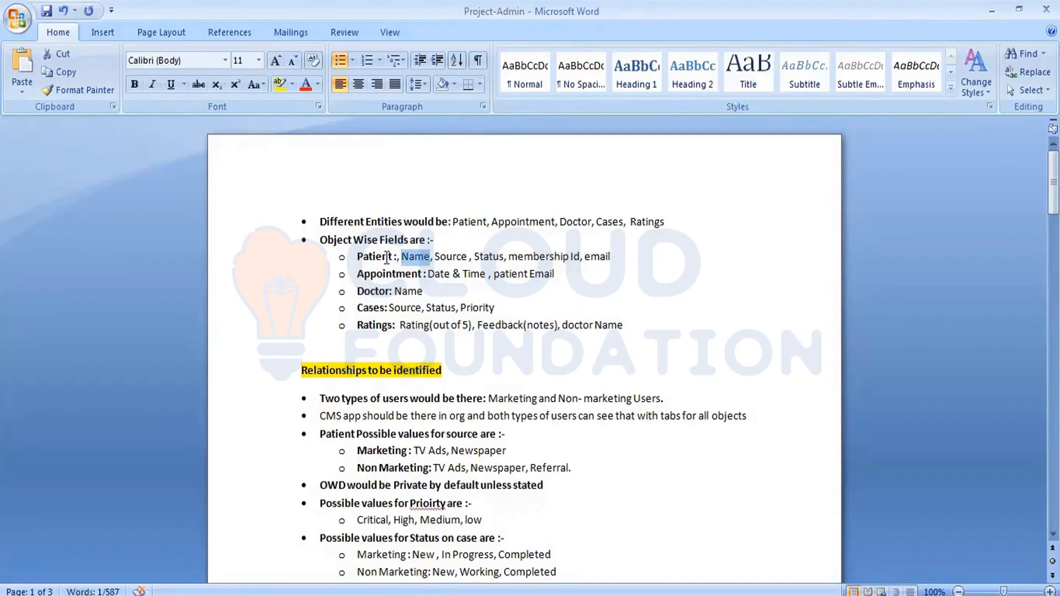
left_click(401, 257)
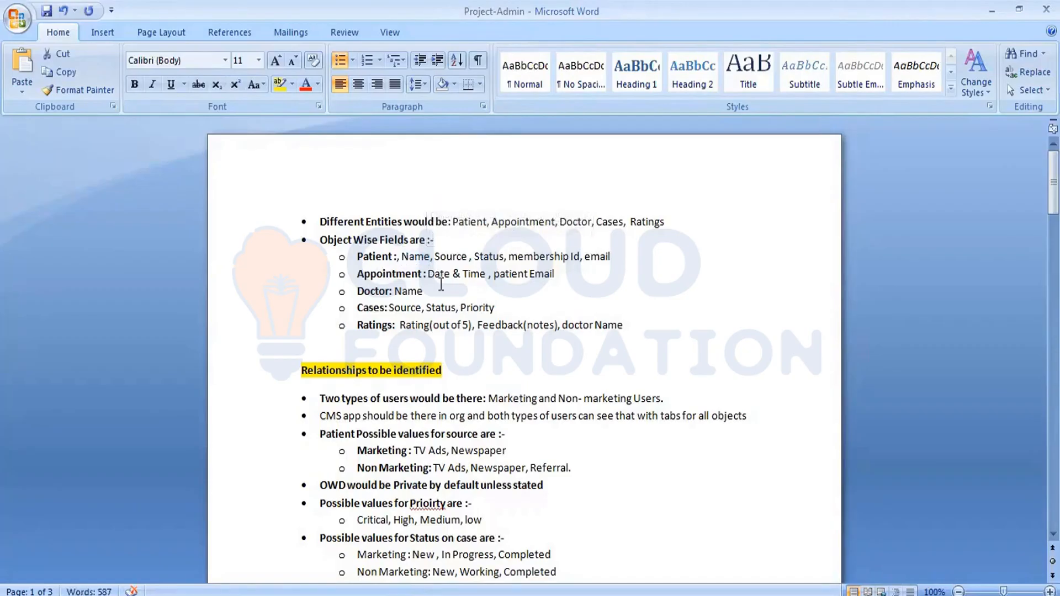
key("BackSpace")
key("BackSpace")
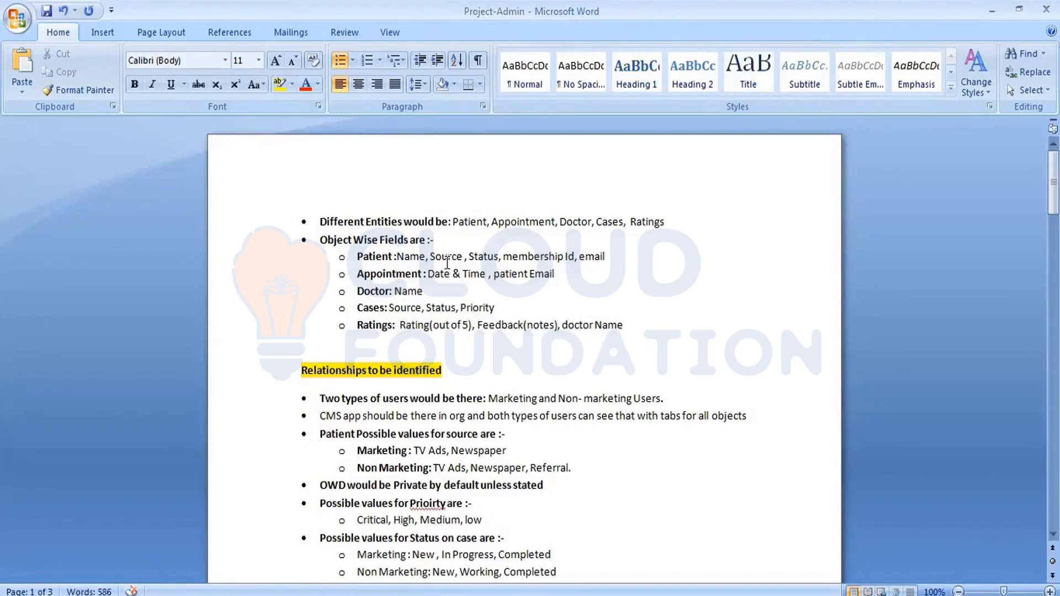
left_click_drag(426, 256, 605, 257)
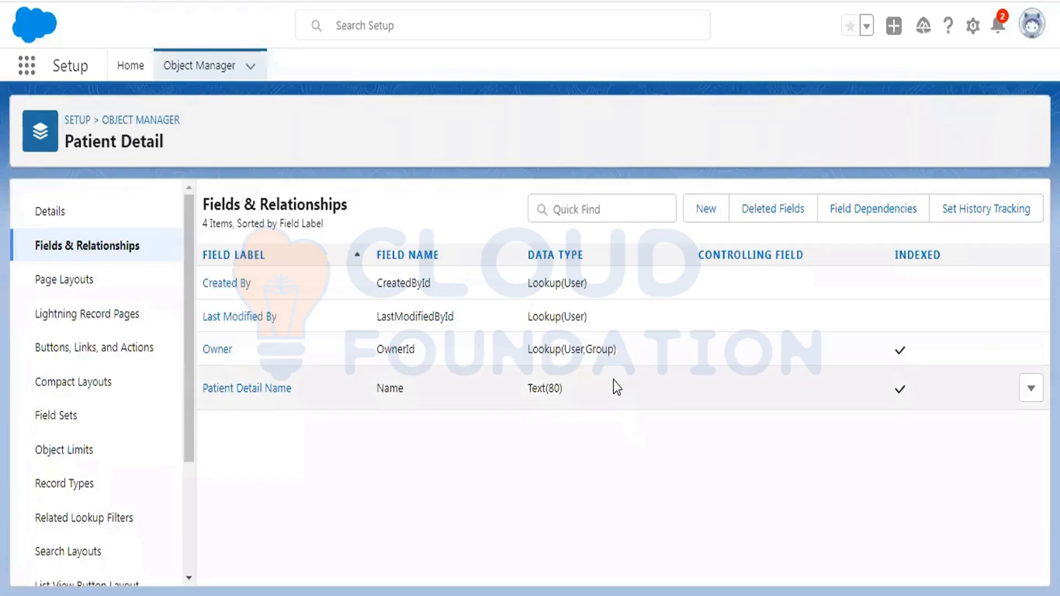
- Start a new Patient Detail custom field and scroll the data types to find Text
left_click(700, 220)
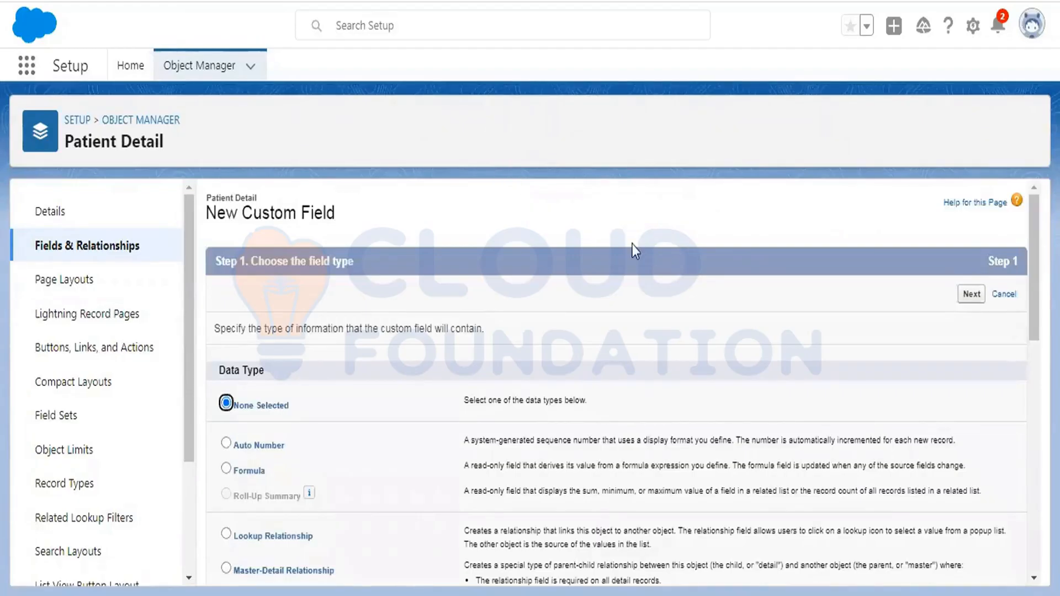
scroll(632, 244, "down", 2)
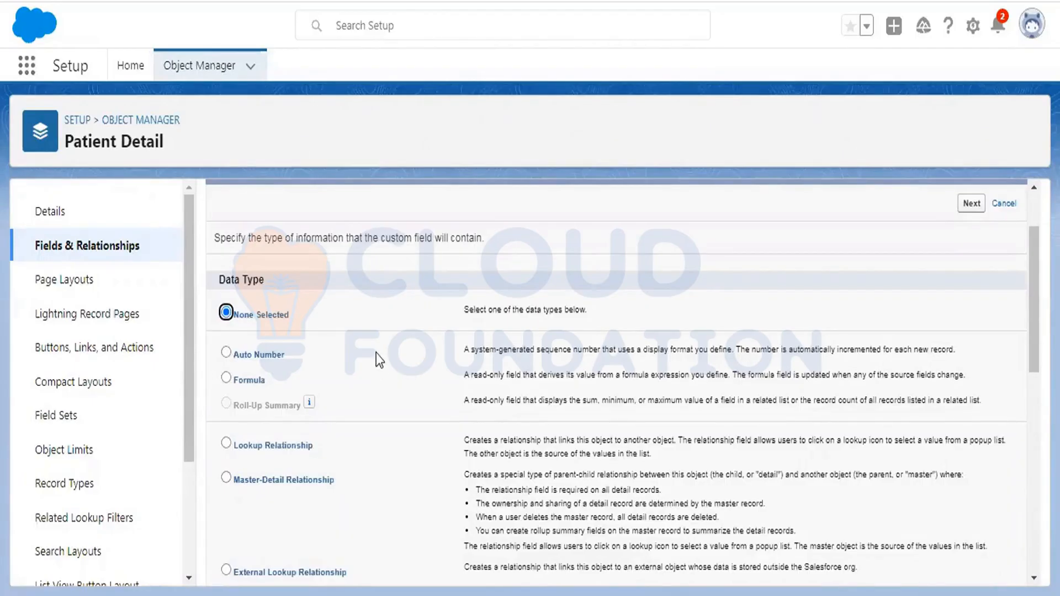
scroll(378, 348, "down", 5)
scroll(376, 340, "down", 5)
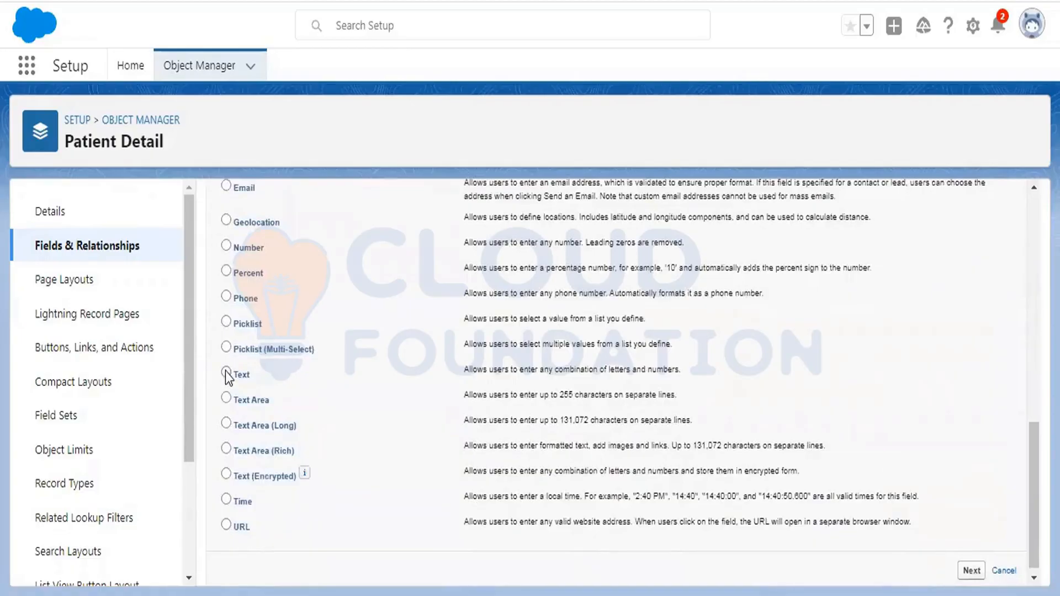
scroll(315, 315, "up", 10)
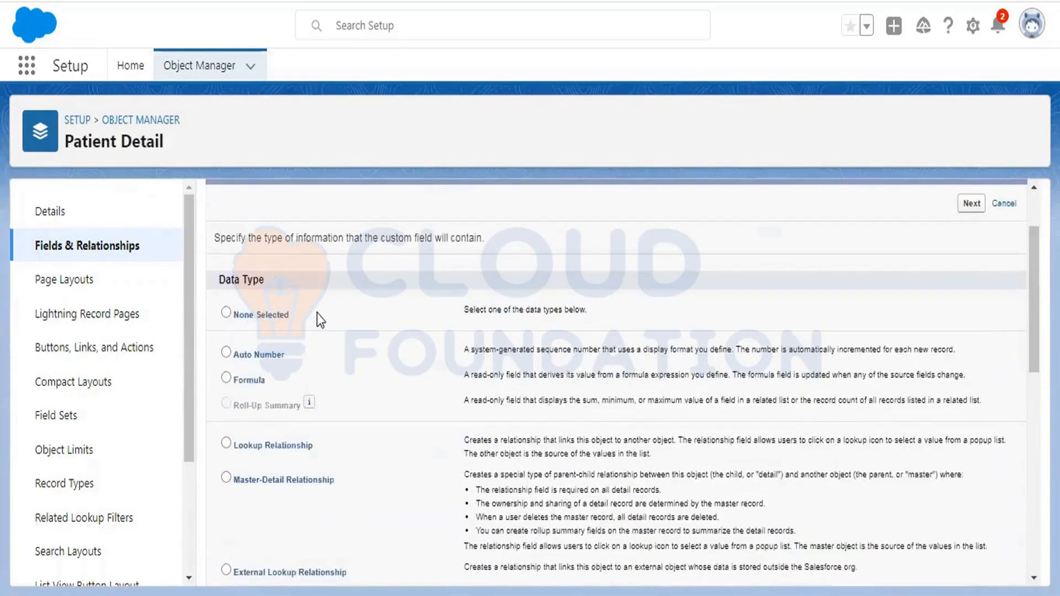
scroll(317, 313, "down", 3)
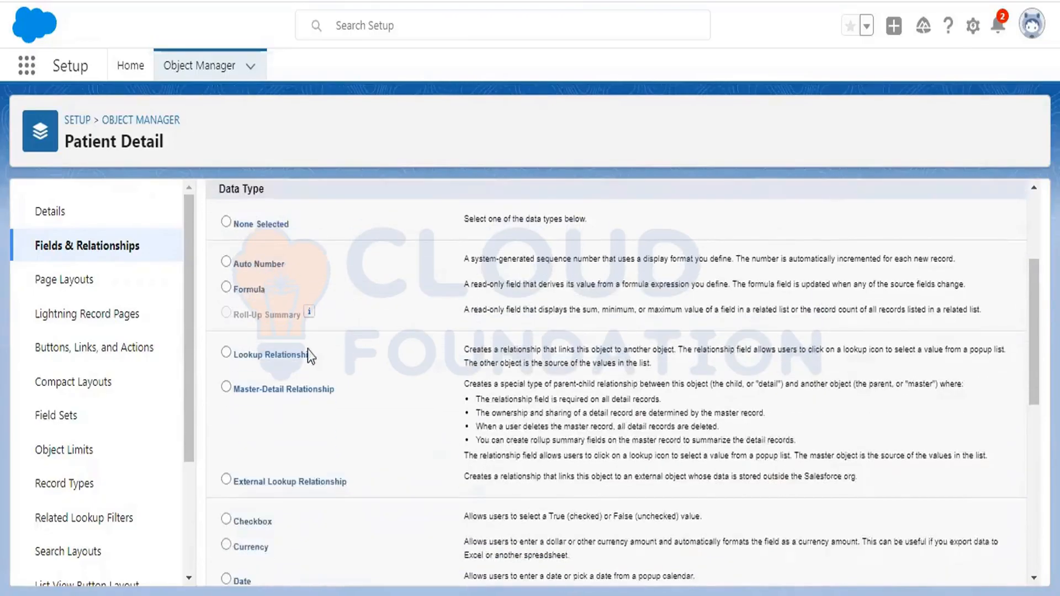
scroll(311, 263, "down", 3)
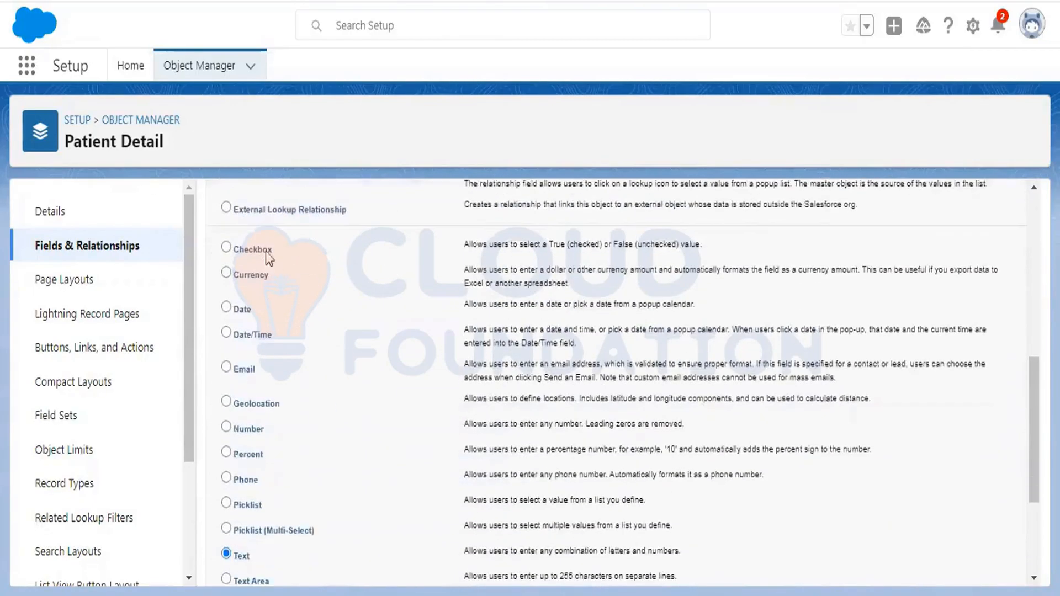
scroll(331, 246, "down", 2)
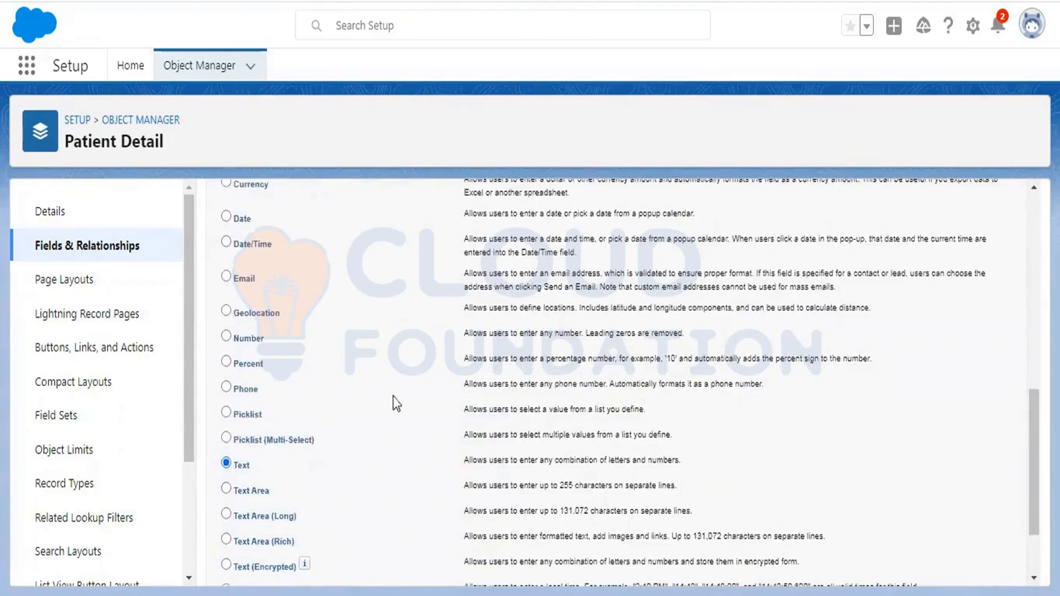
scroll(395, 406, "down", 2)
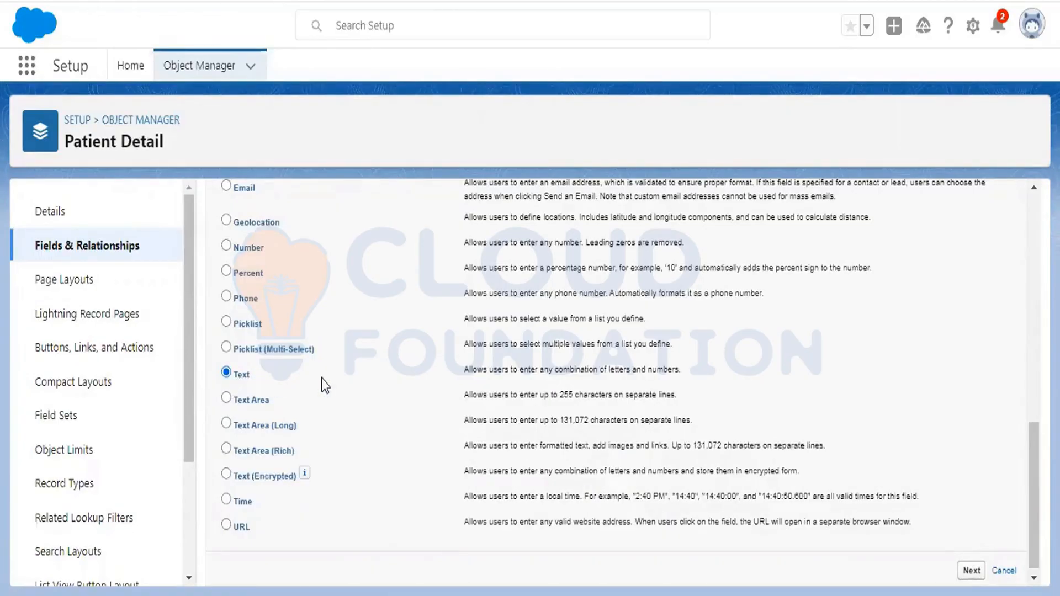
- Label the new text field Membership Id with a length of 20
left_click(970, 572)
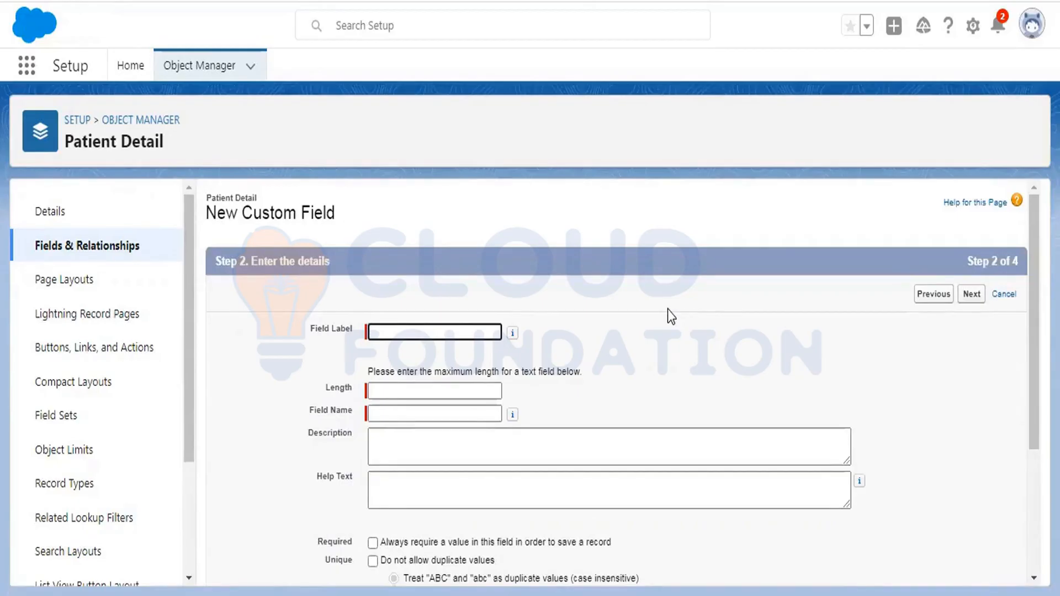
type("mem")
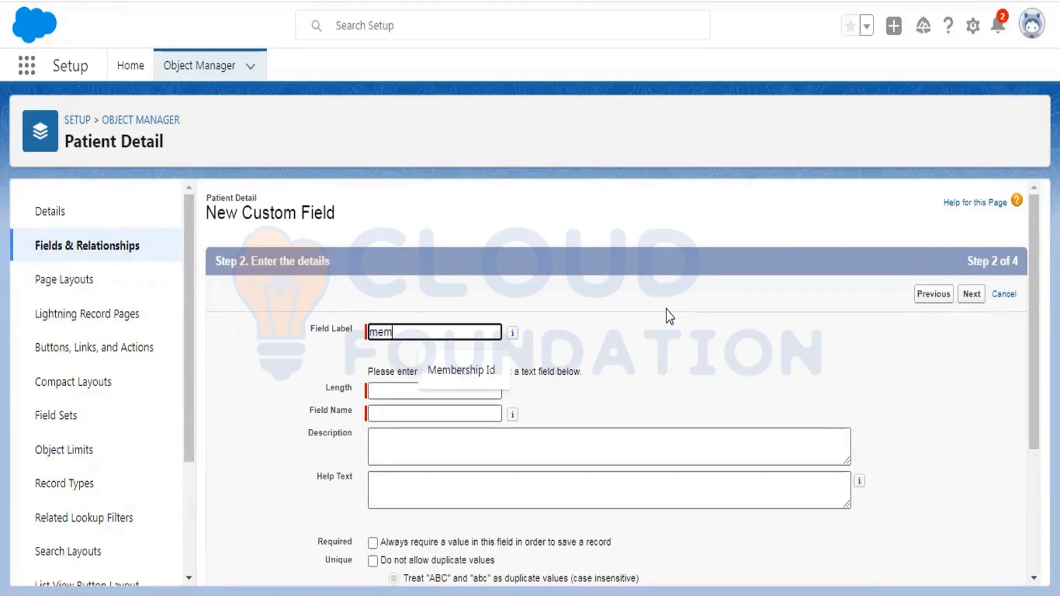
key("BackSpace")
key("BackSpace")
key("BackSpace")
type("M")
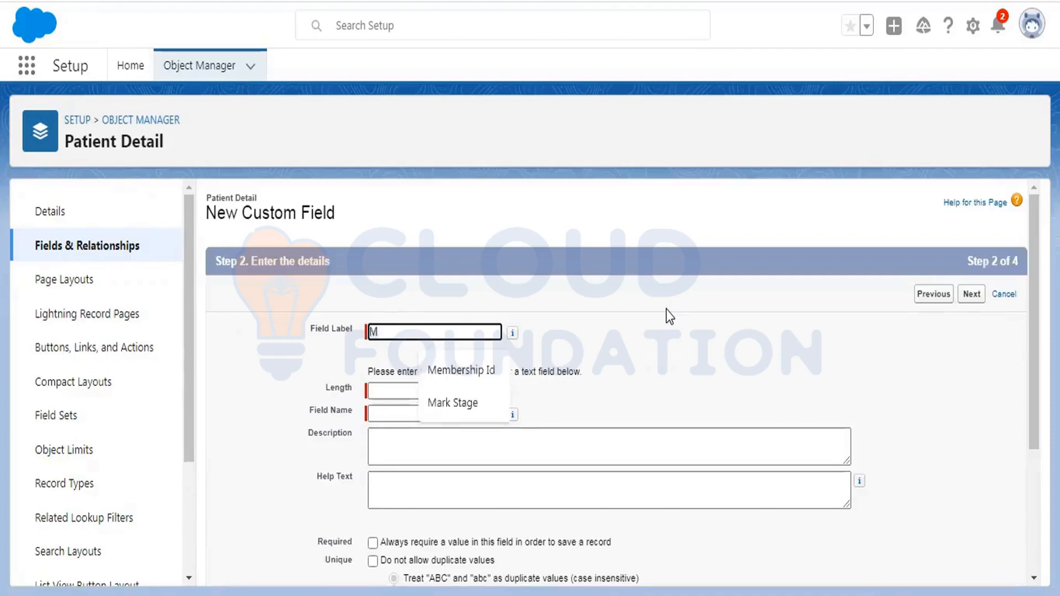
left_click(486, 371)
left_click(404, 391)
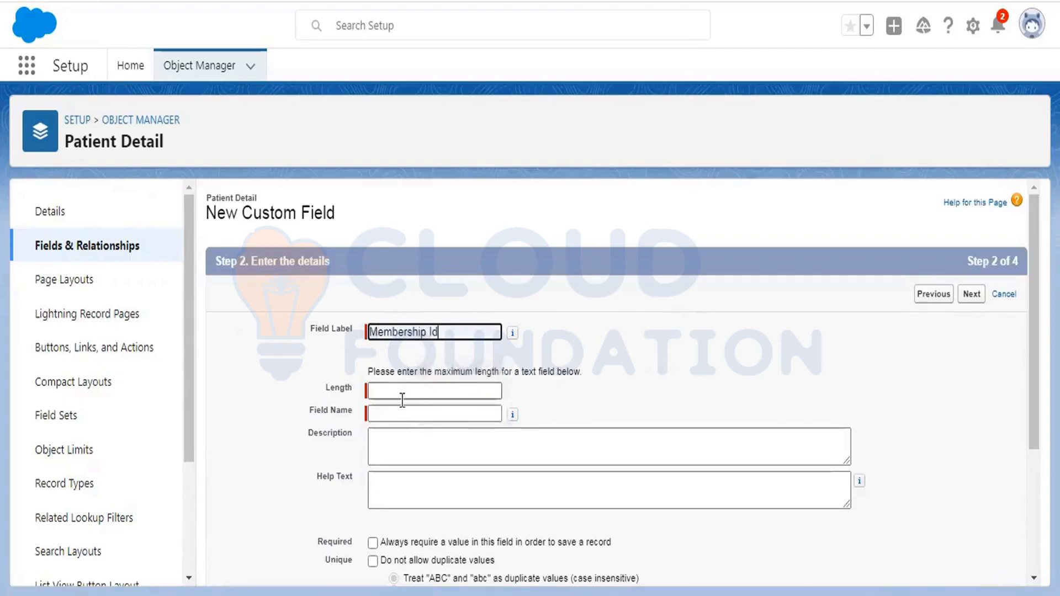
left_click(577, 358)
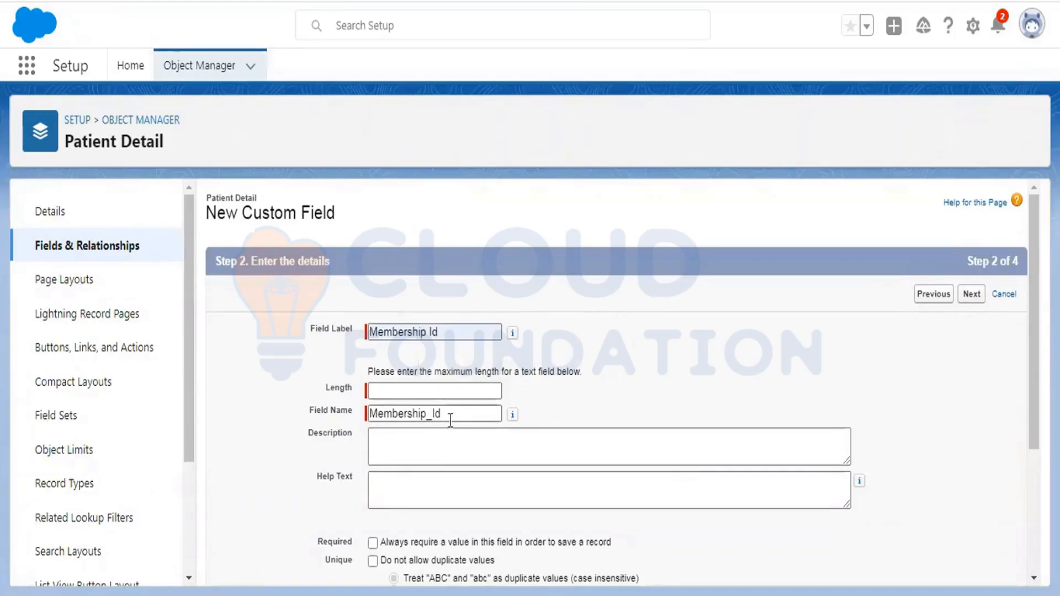
left_click(411, 391)
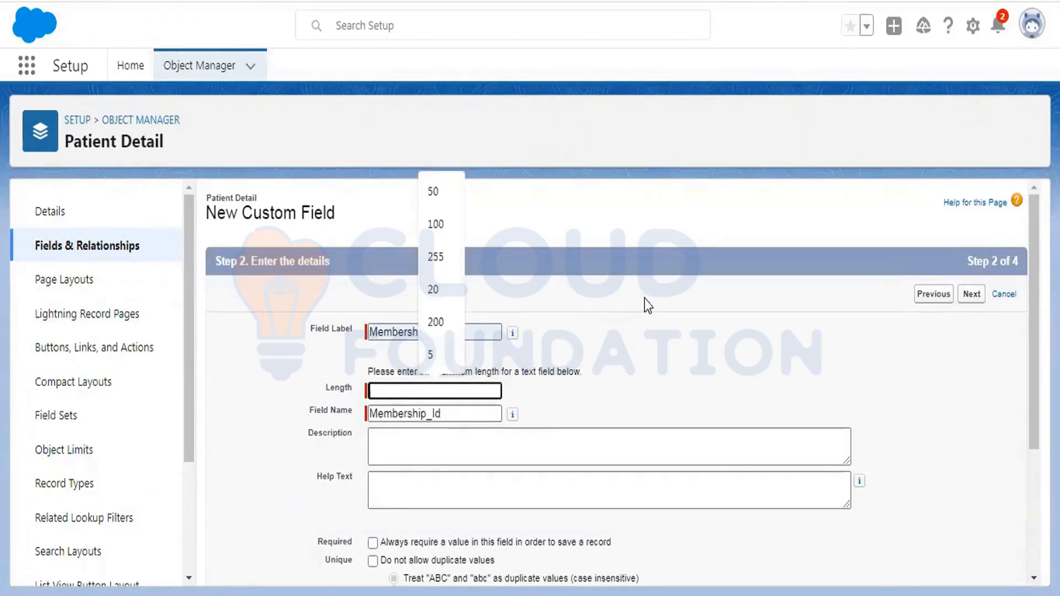
type("20")
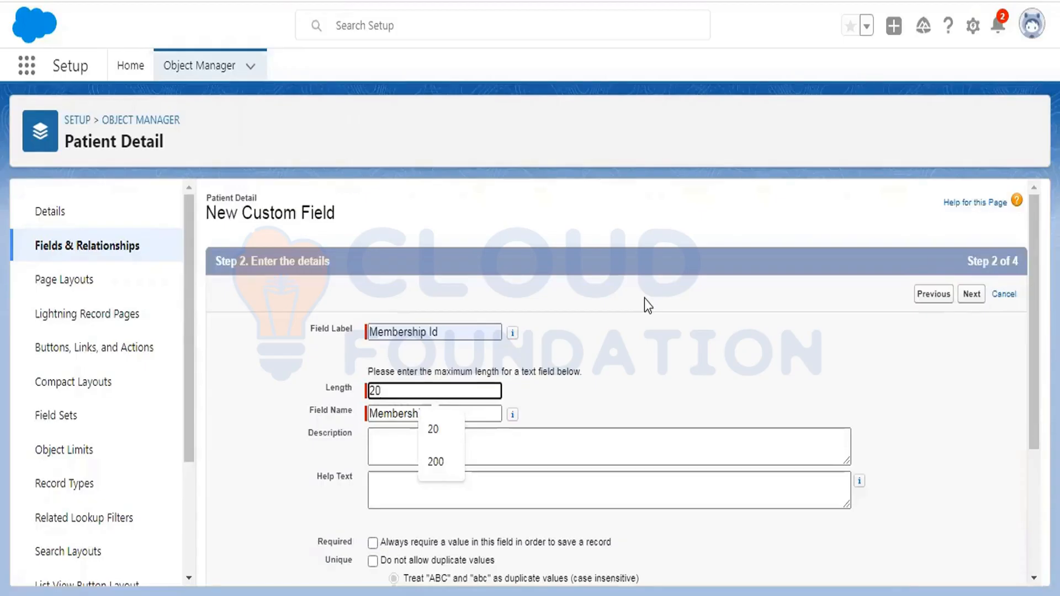
left_click(644, 300)
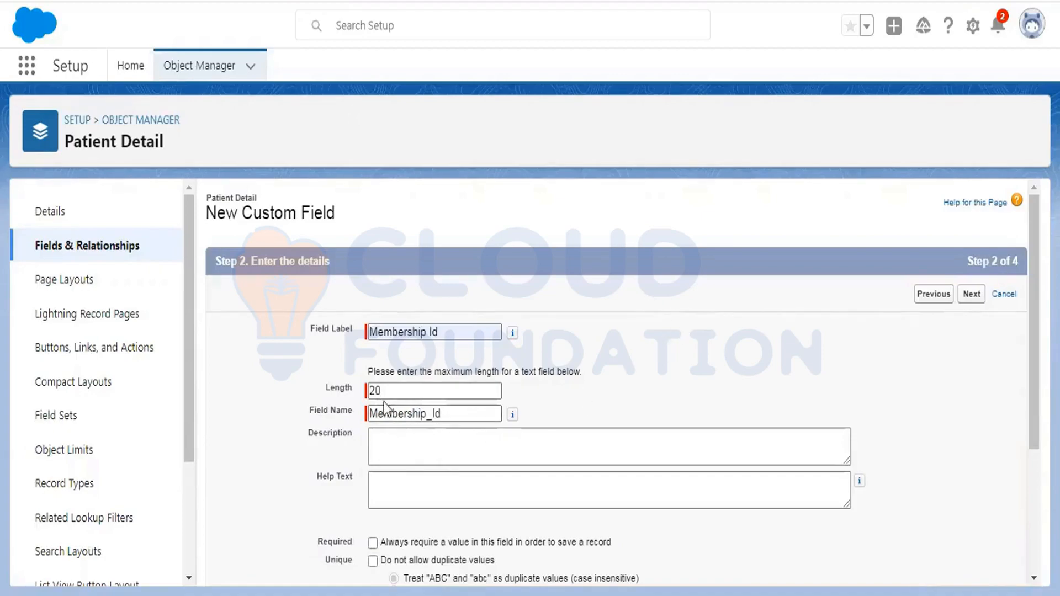
- Re-edit the label's ending so it reads Membership Id, giving field name Membership_Id
scroll(740, 249, "down", 2)
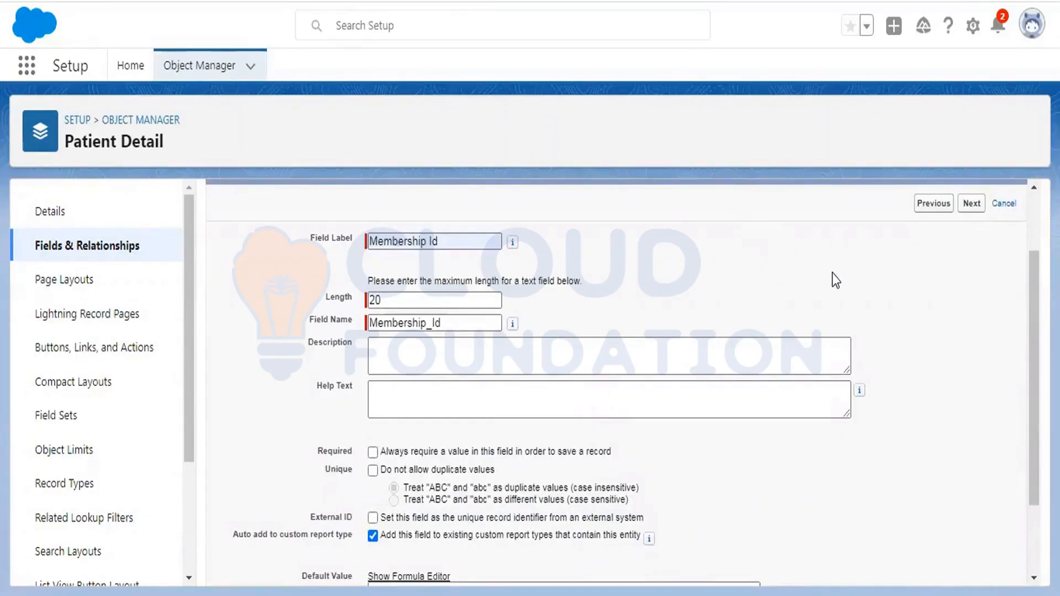
scroll(834, 276, "down", 2)
scroll(834, 273, "up", 2)
left_click(461, 242)
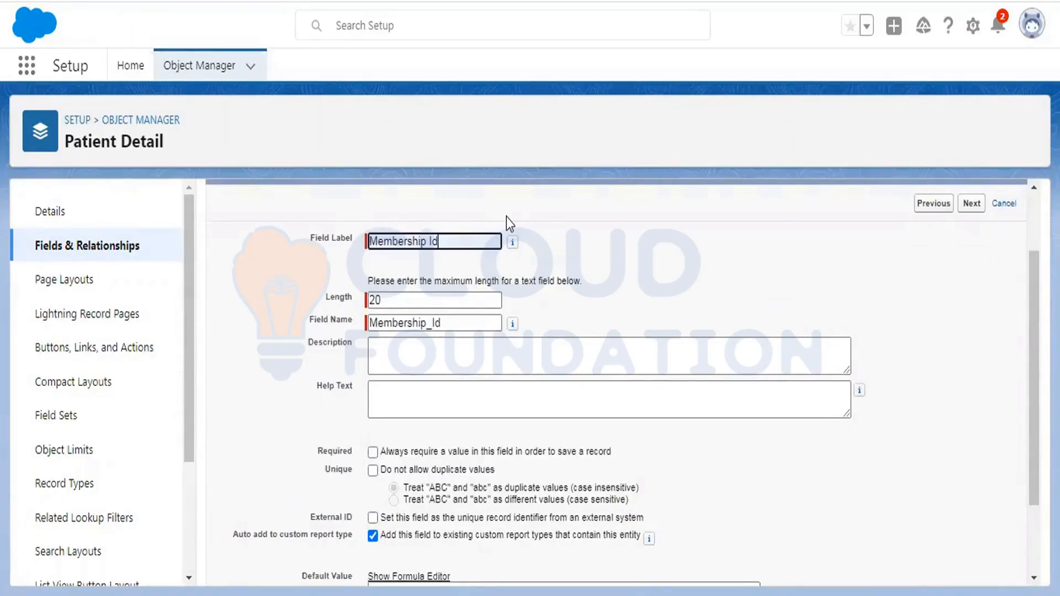
key("BackSpace")
key("BackSpace")
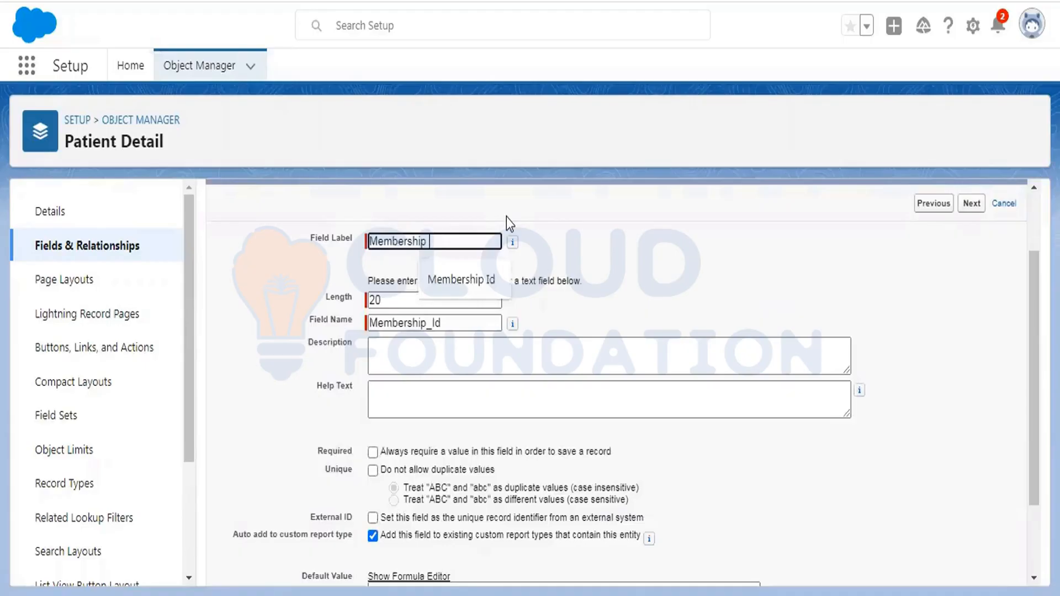
type("Name")
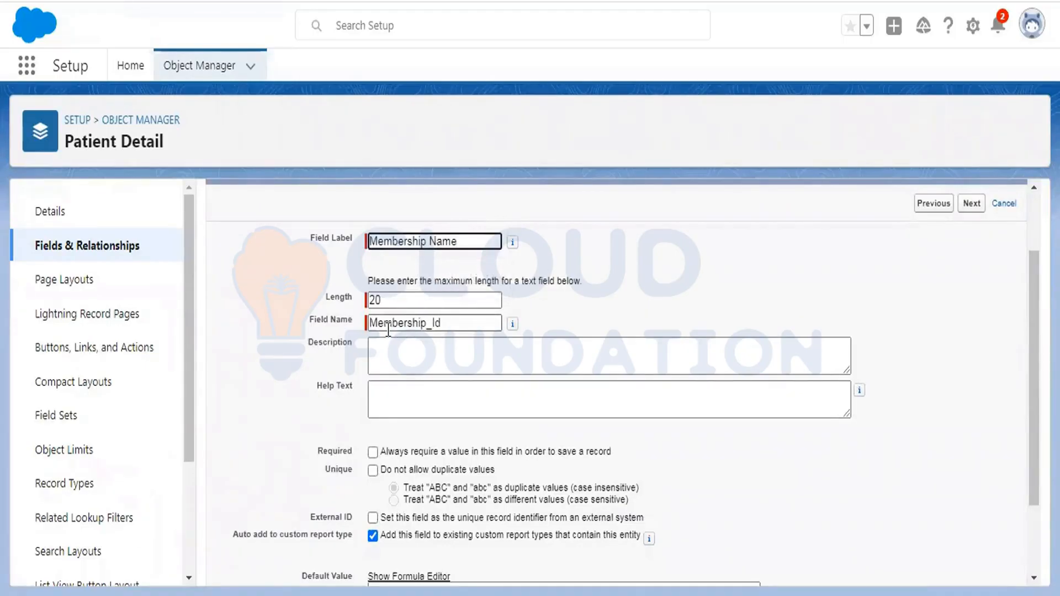
key("BackSpace")
key("BackSpace")
key("BackSpace")
key("BackSpace")
key("BackSpace")
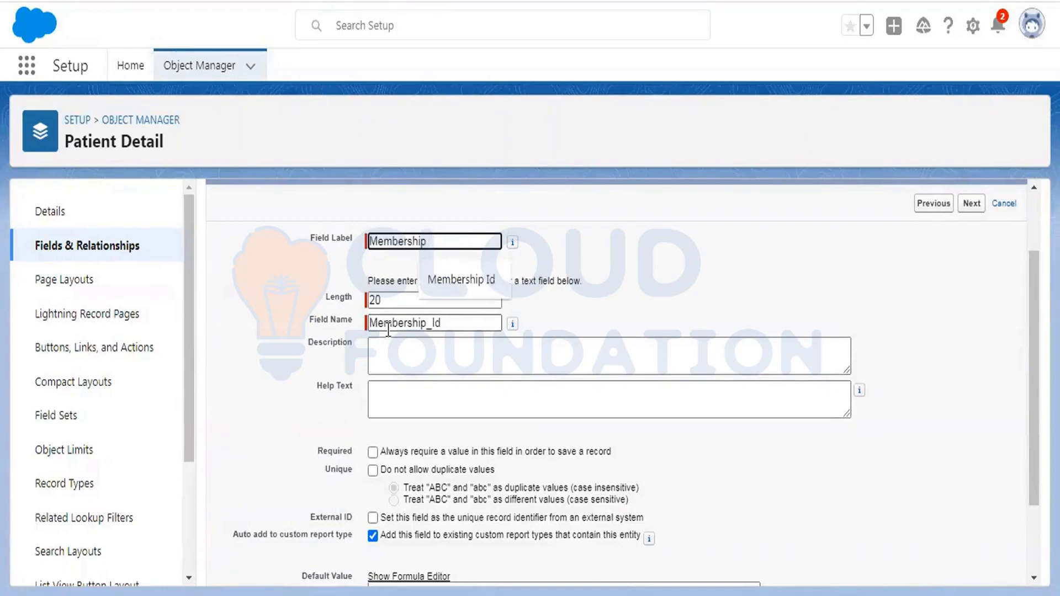
type("Id")
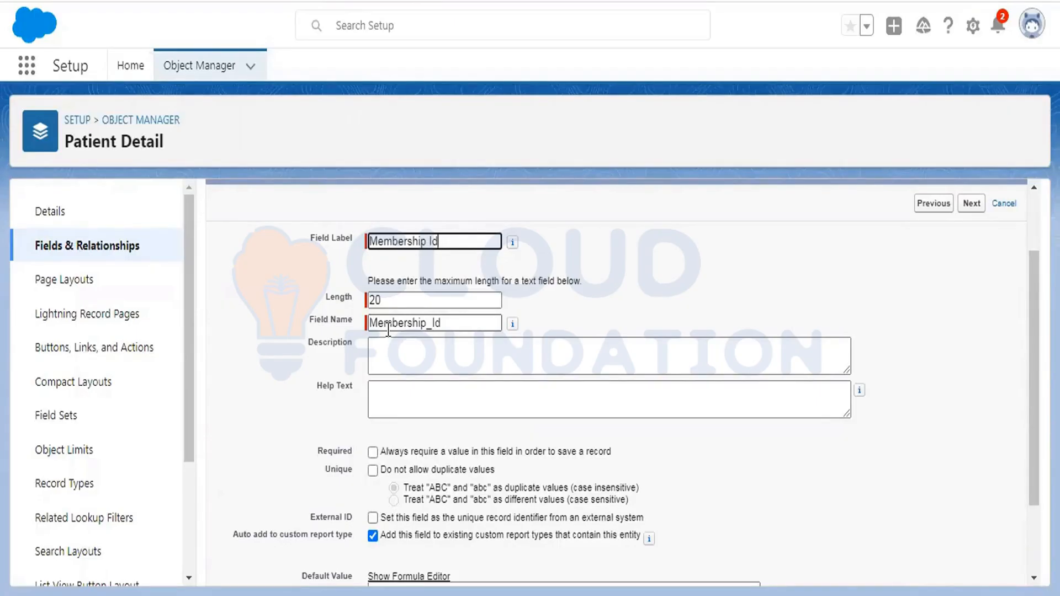
scroll(939, 238, "up", 2)
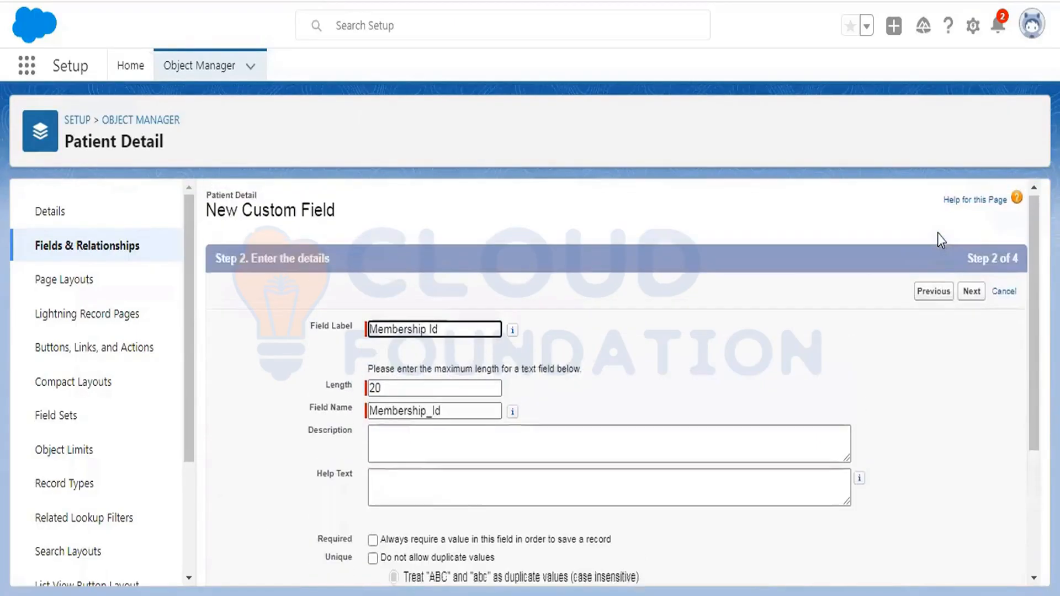
- Advance to field-level security and review the profile list, including System Administrator
left_click(980, 299)
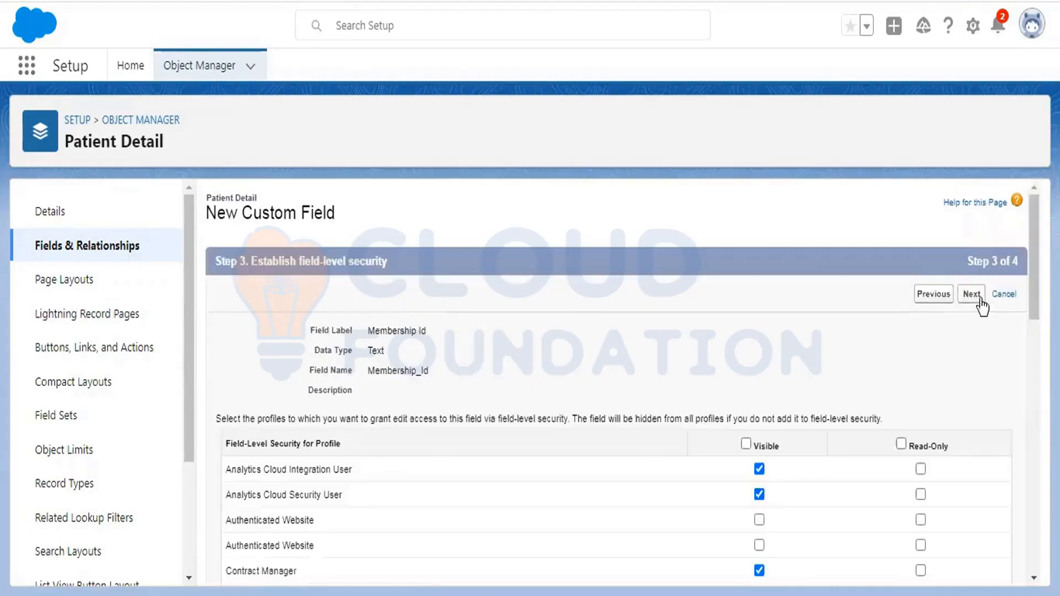
scroll(694, 266, "down", 2)
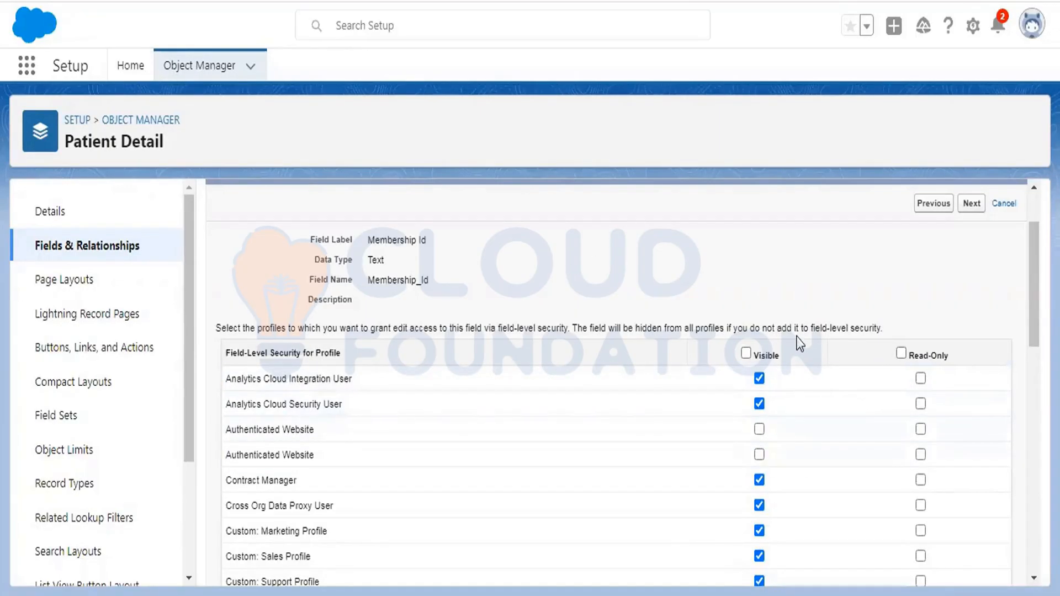
scroll(799, 344, "down", 10)
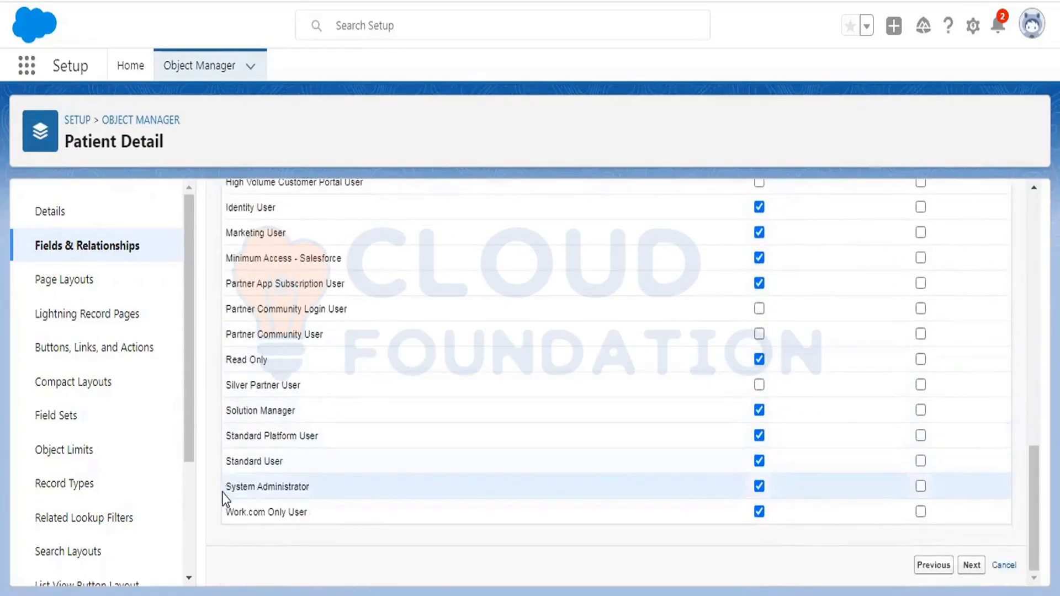
left_click_drag(224, 489, 319, 489)
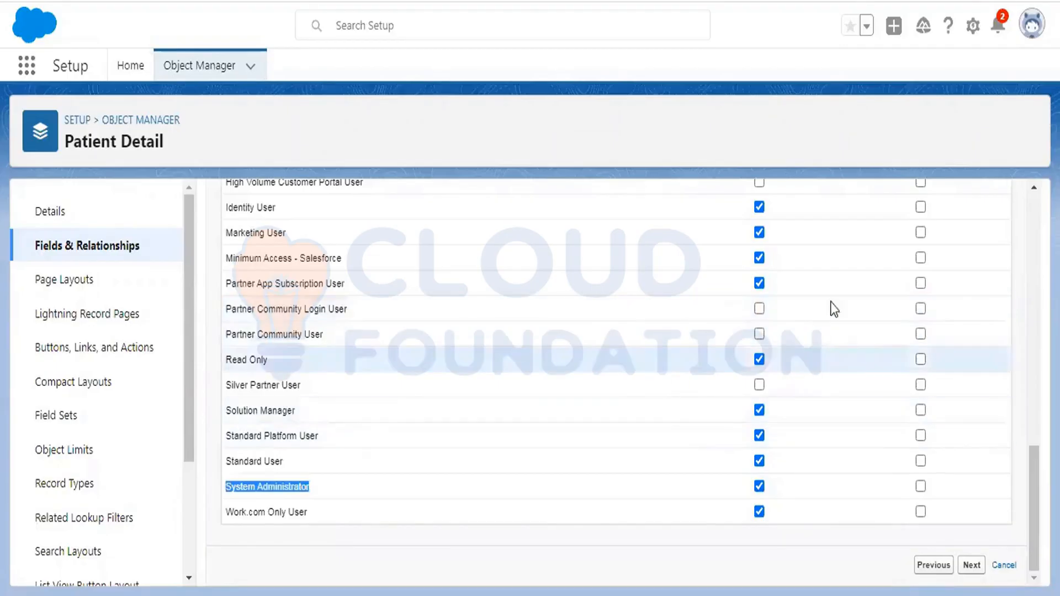
scroll(836, 293, "up", 10)
left_click(746, 438)
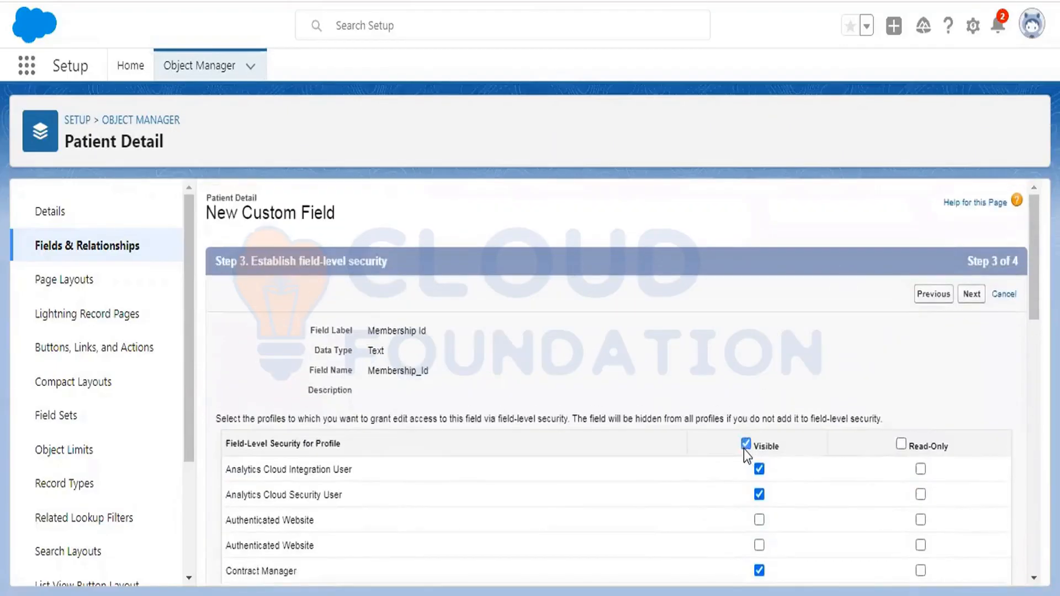
- Reset the Visible checkboxes so Membership Id is visible to every profile, none read-only
left_click(746, 438)
scroll(800, 398, "down", 8)
scroll(800, 398, "down", 5)
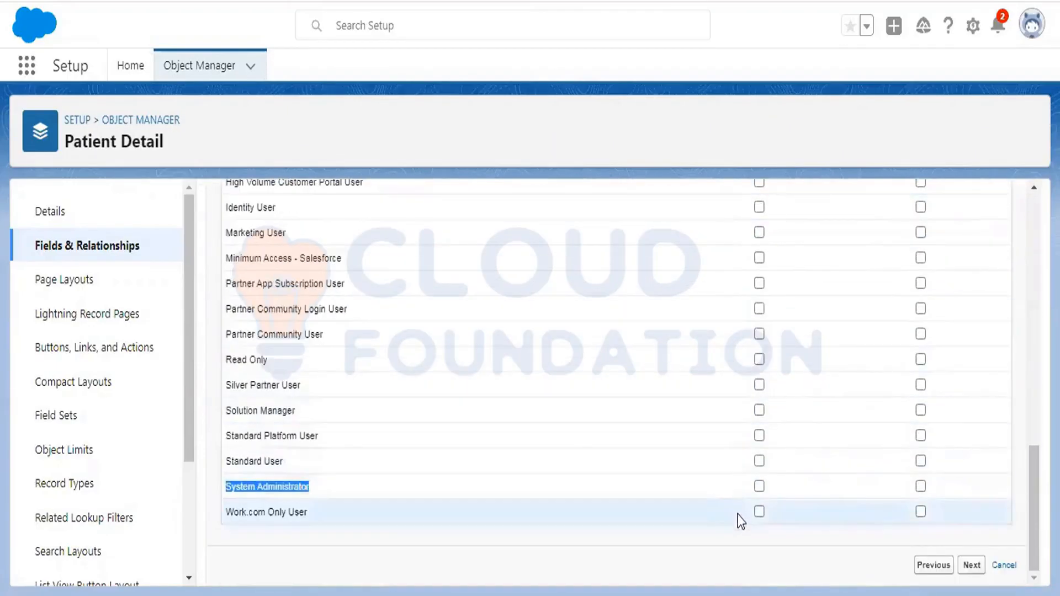
left_click(759, 487)
scroll(752, 414, "up", 10)
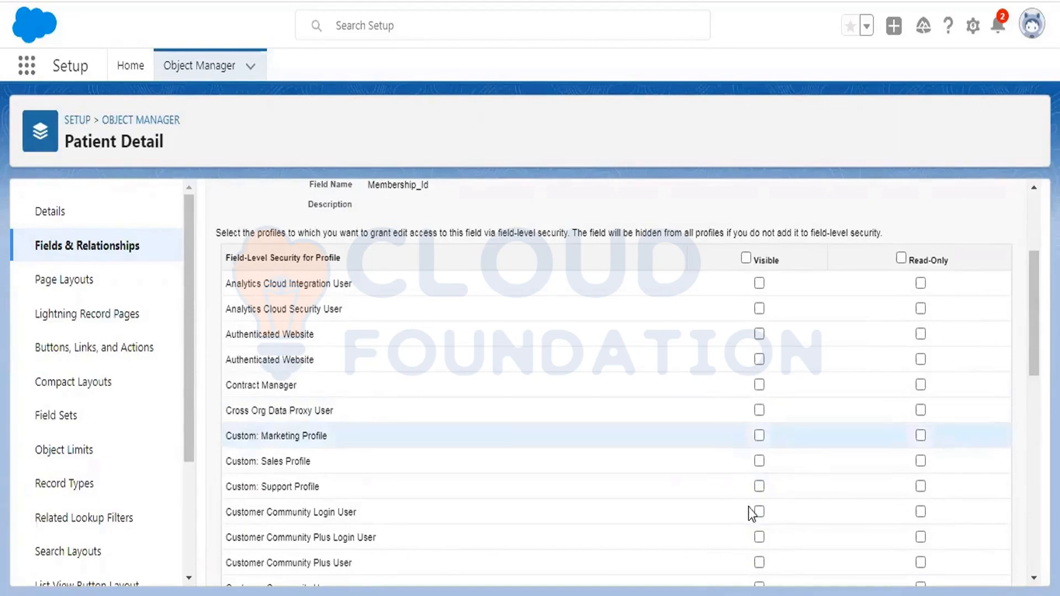
left_click(746, 259)
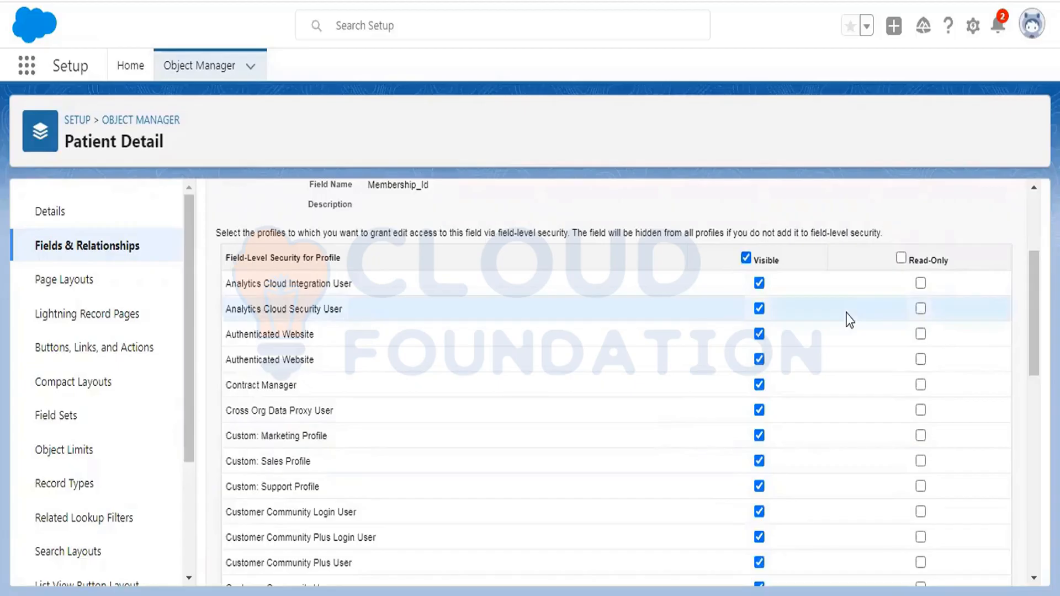
scroll(849, 321, "down", 10)
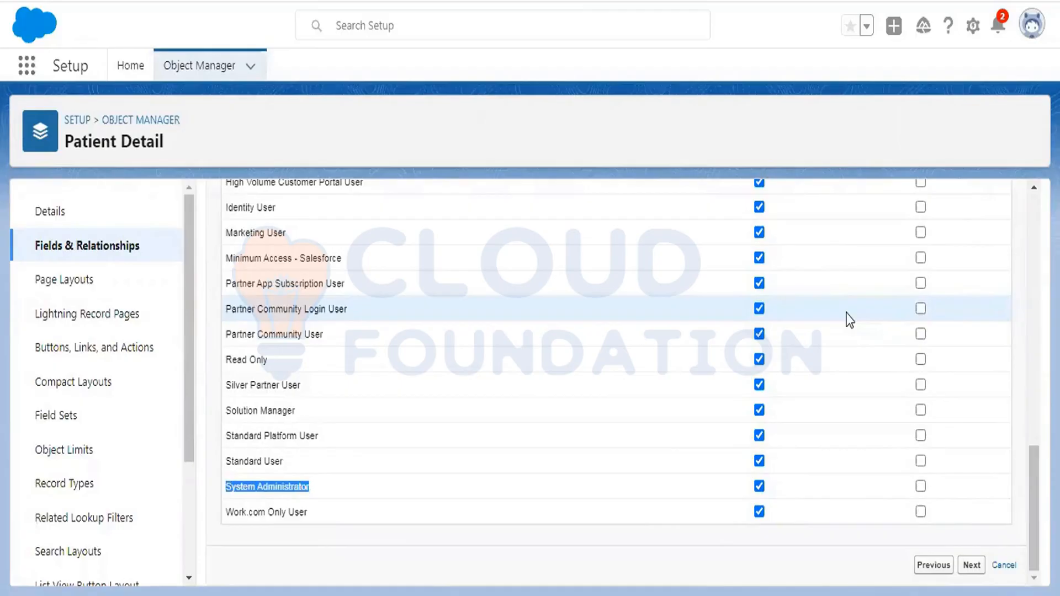
- Keep Membership Id on the Patient Detail Layout and save it as a Text(20) field
left_click(970, 565)
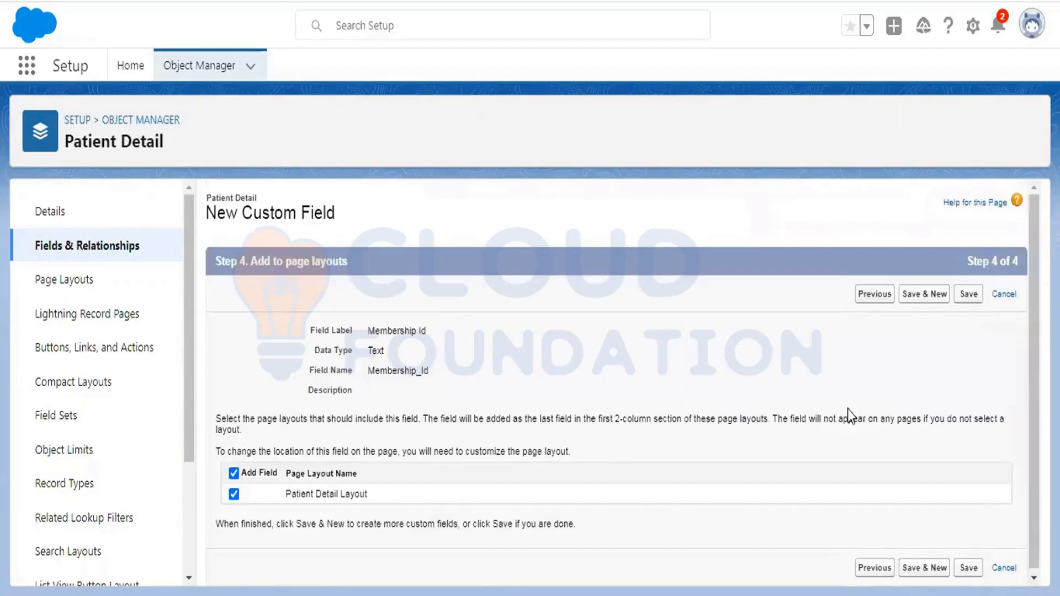
left_click(968, 295)
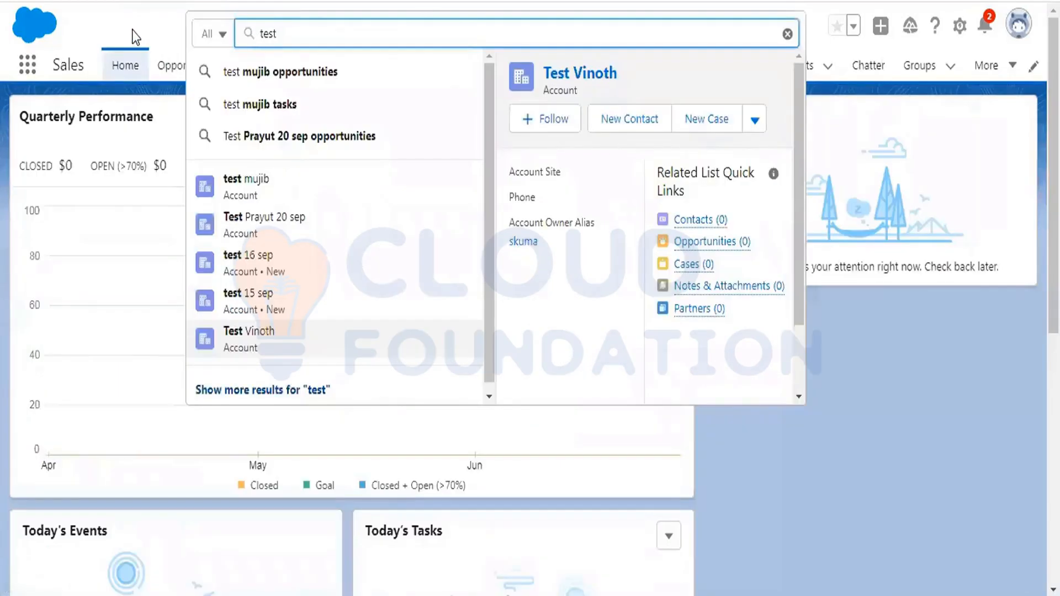
- Switch to the Sales app and look through the Accounts, Contacts and More tabs
key("Escape")
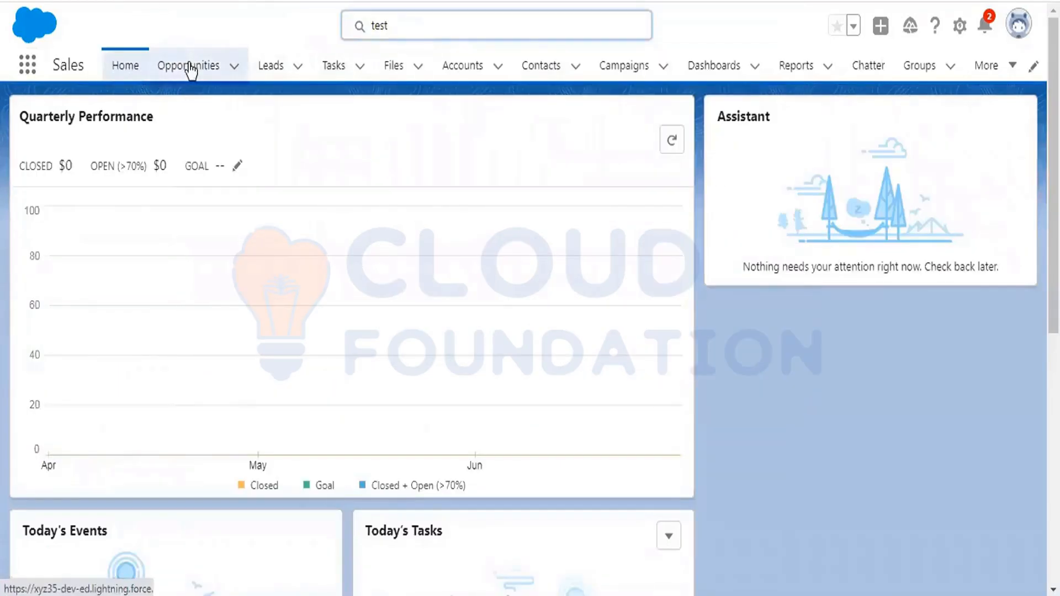
left_click(466, 66)
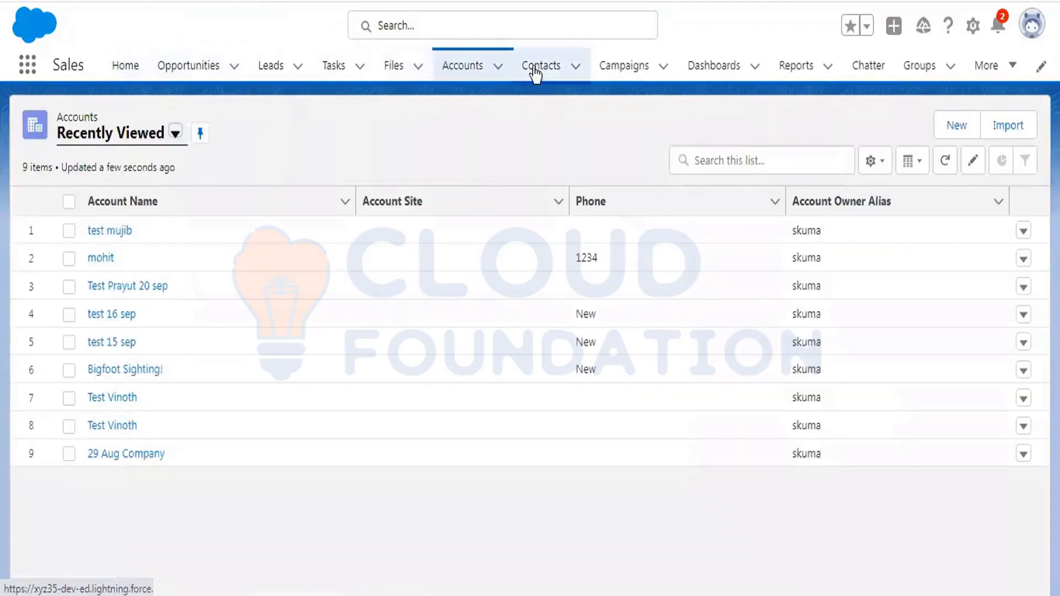
left_click(535, 67)
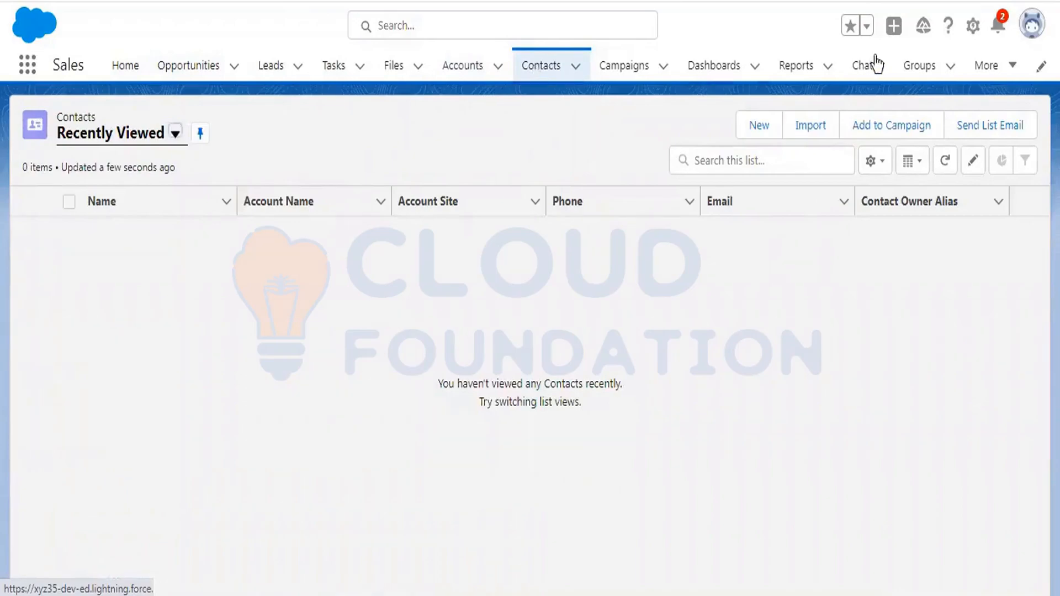
left_click(1012, 66)
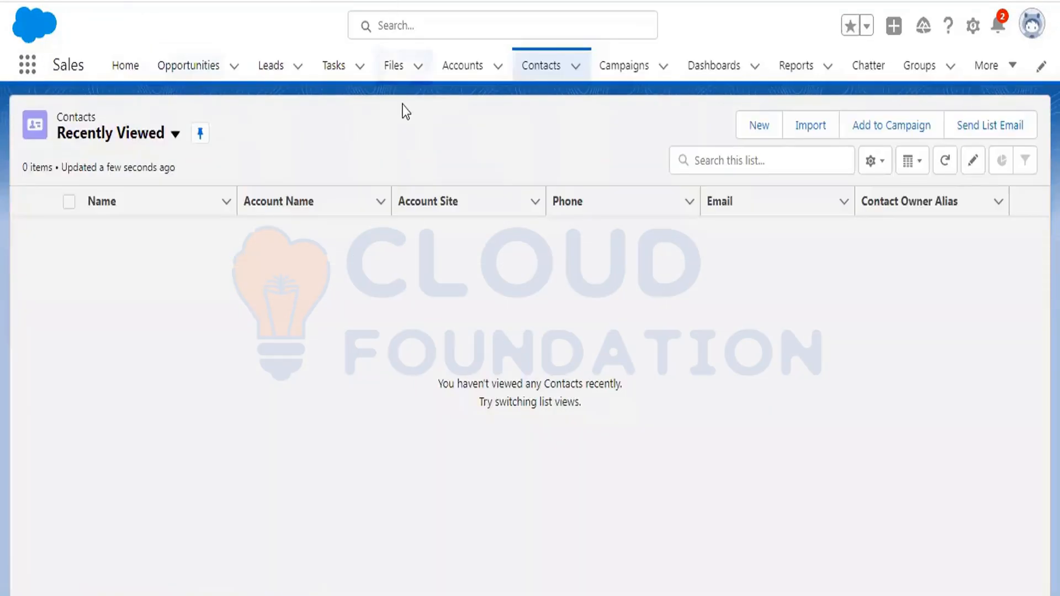
left_click(973, 26)
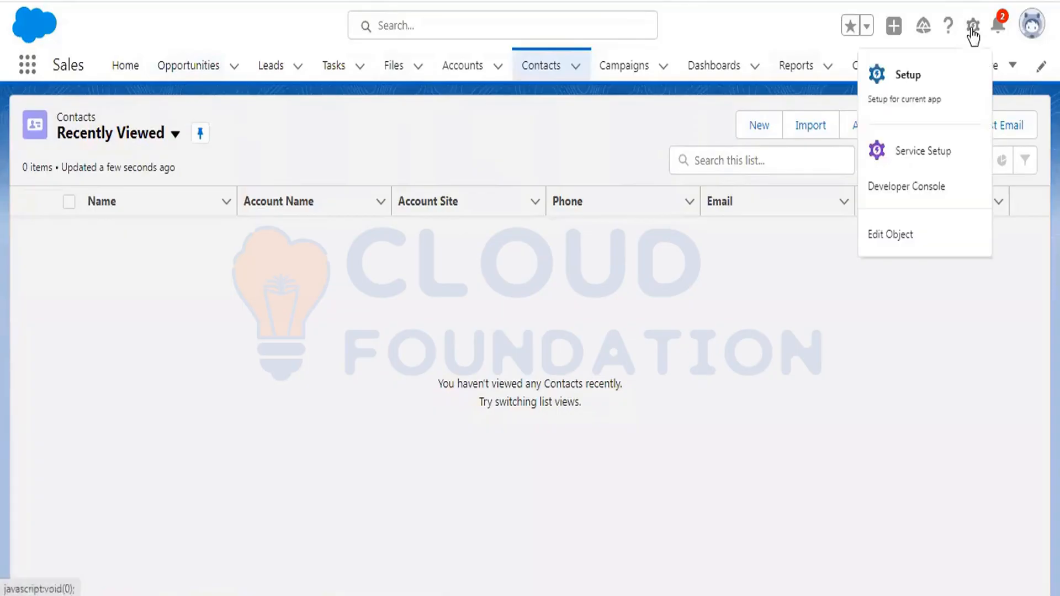
- Go to Setup and reach the Tabs page via a Quick Find search for 'tabs'
left_click(883, 95)
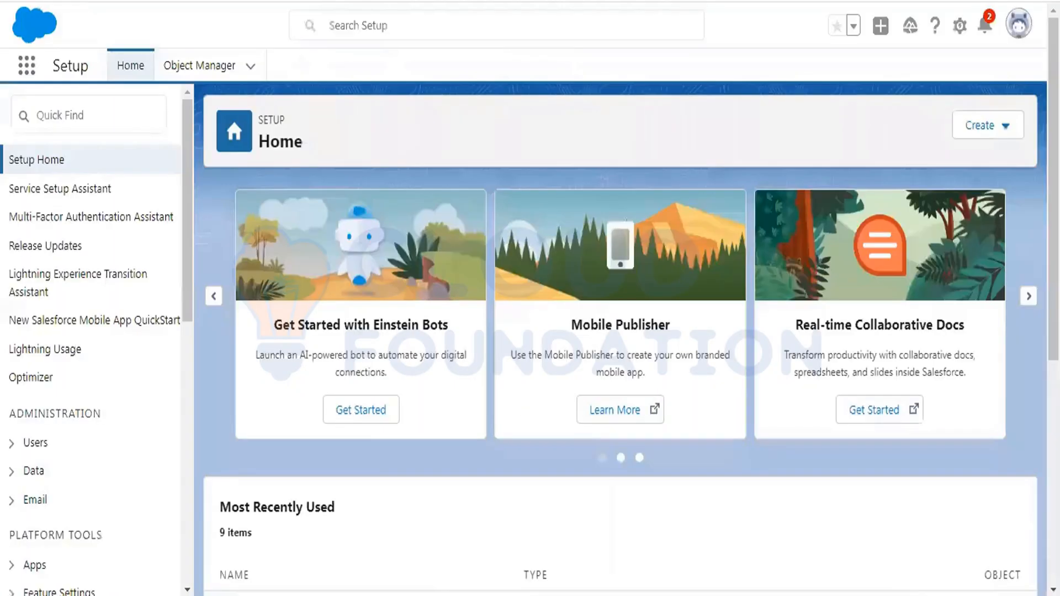
left_click(84, 108)
type("t")
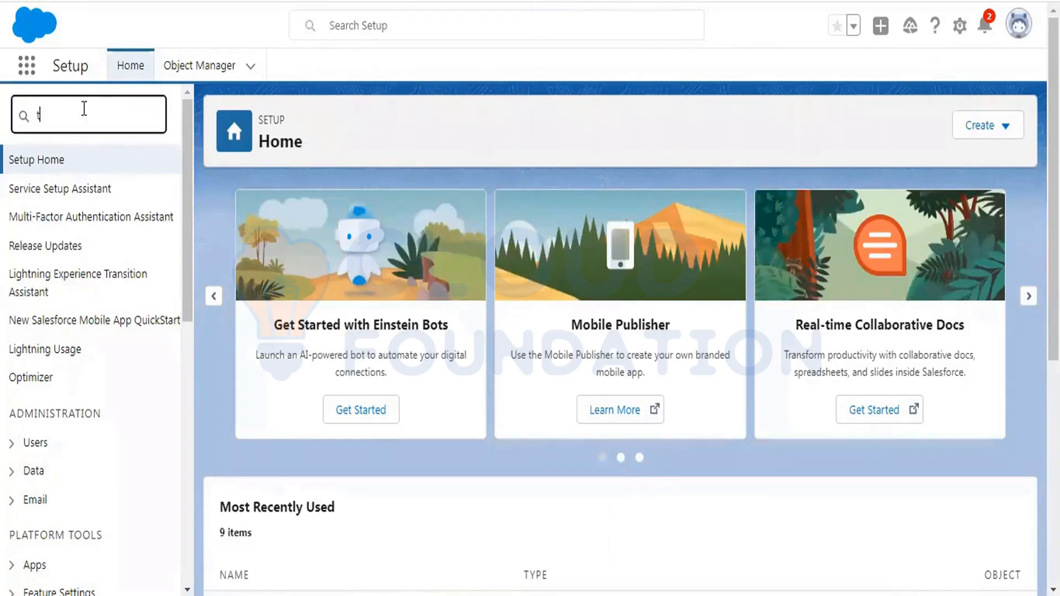
type("abs")
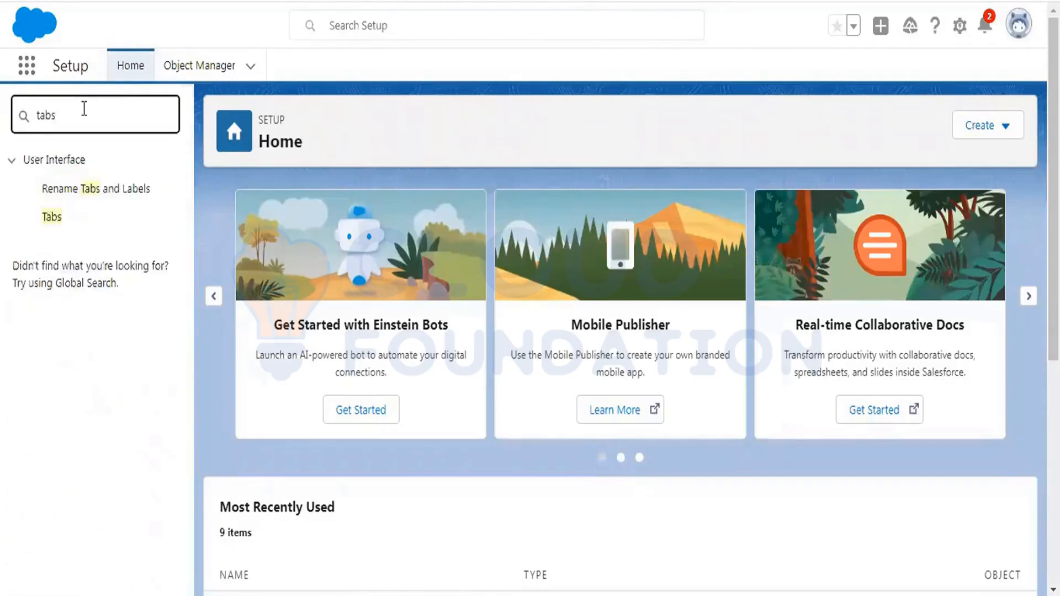
left_click(54, 217)
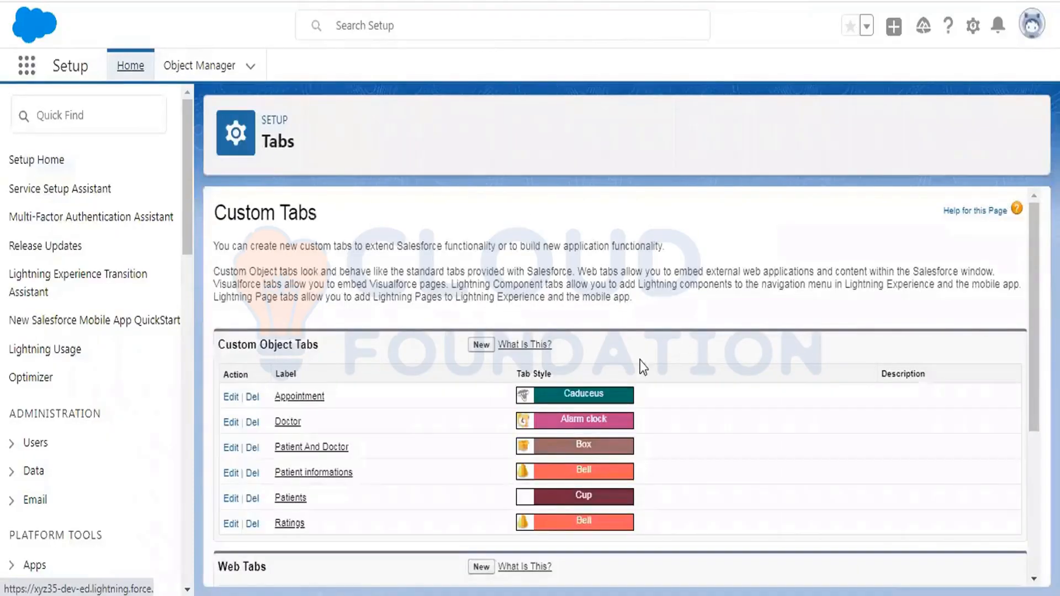
- Create a new custom object tab for Patient Detail using the Box tab style
left_click(481, 345)
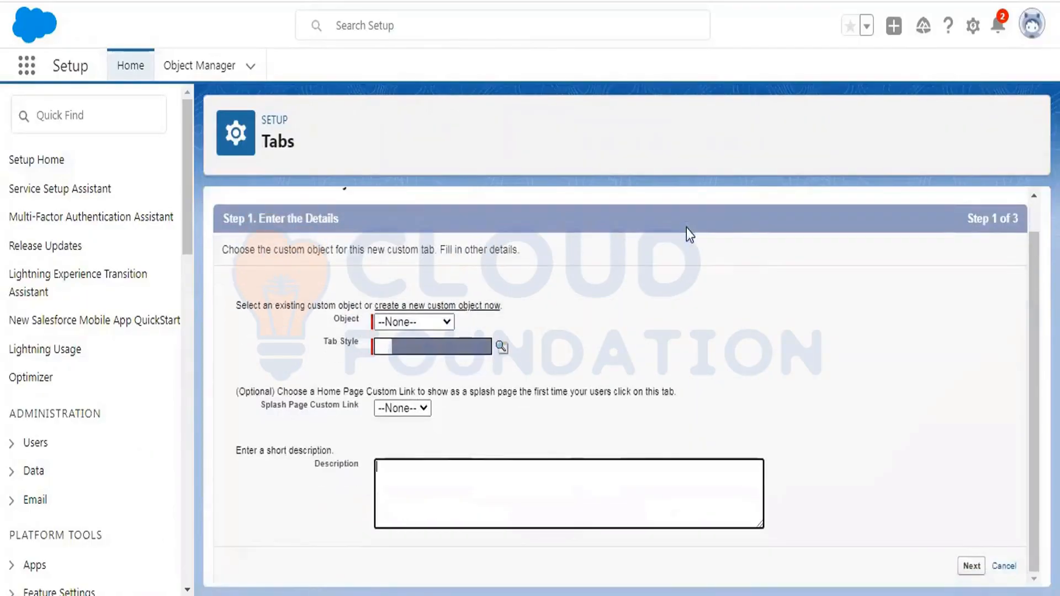
left_click(424, 320)
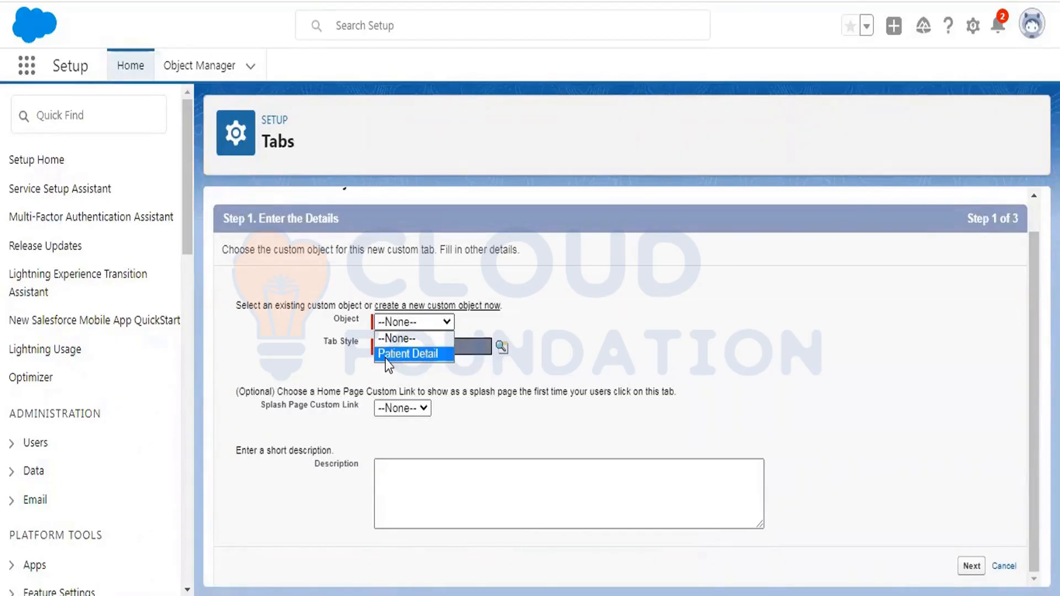
left_click(407, 354)
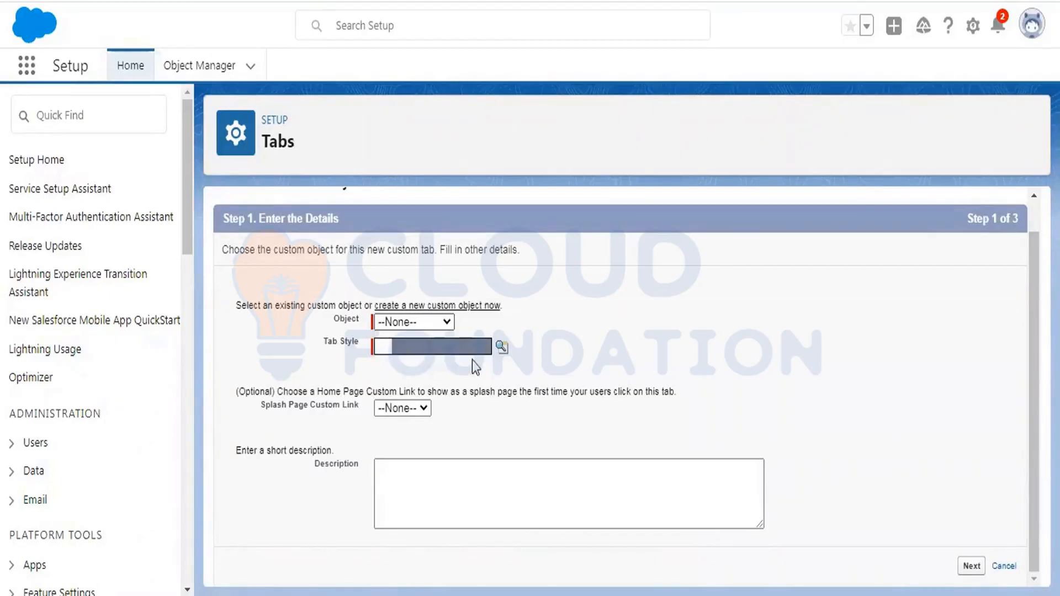
left_click(501, 346)
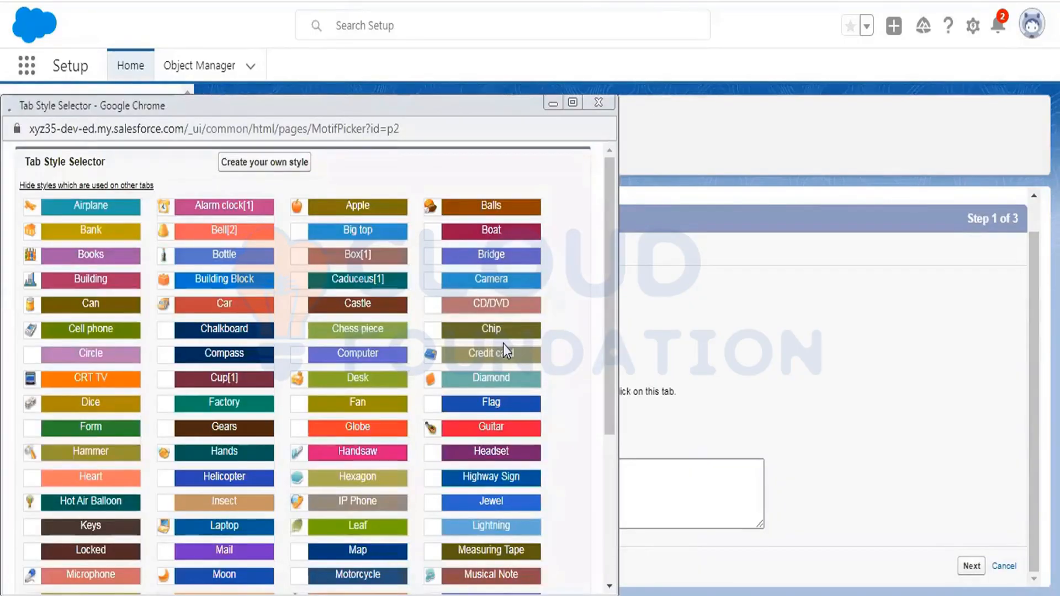
left_click(355, 255)
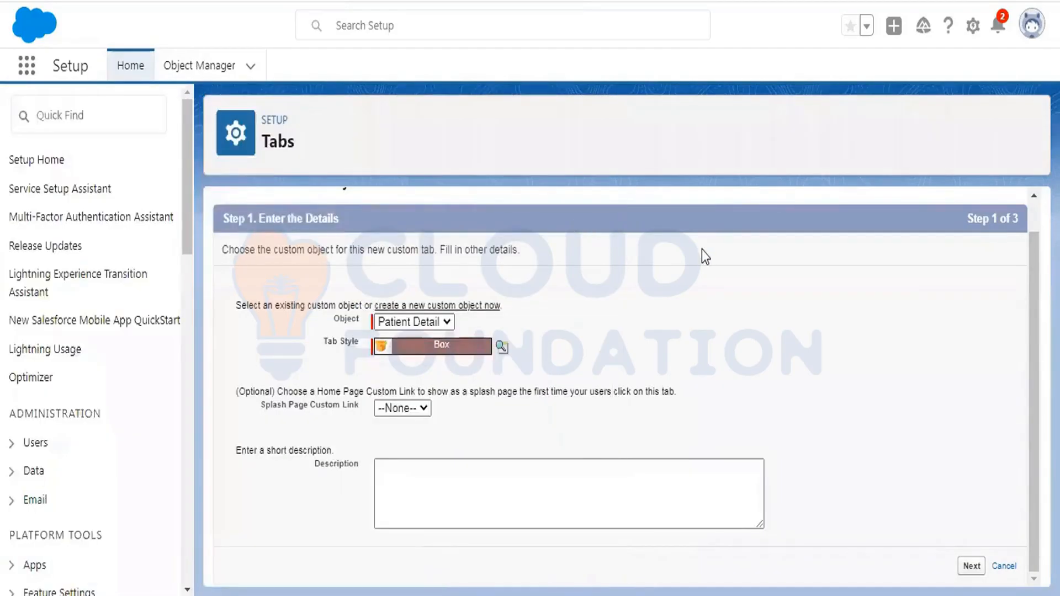
- Save the Patient Details tab, keeping default profile visibility and custom app settings
left_click(971, 566)
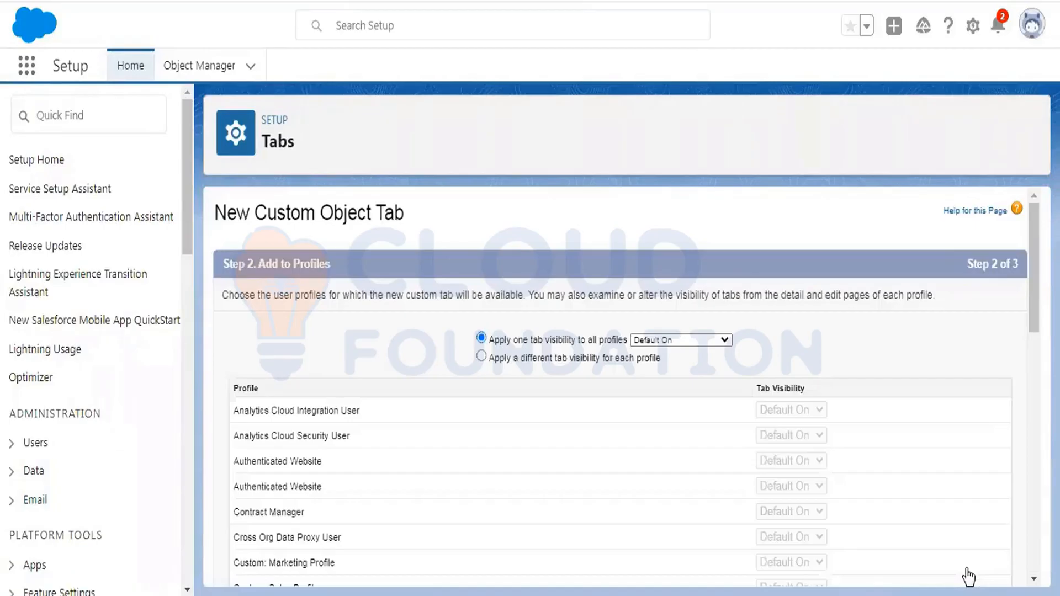
scroll(969, 577, "down", 10)
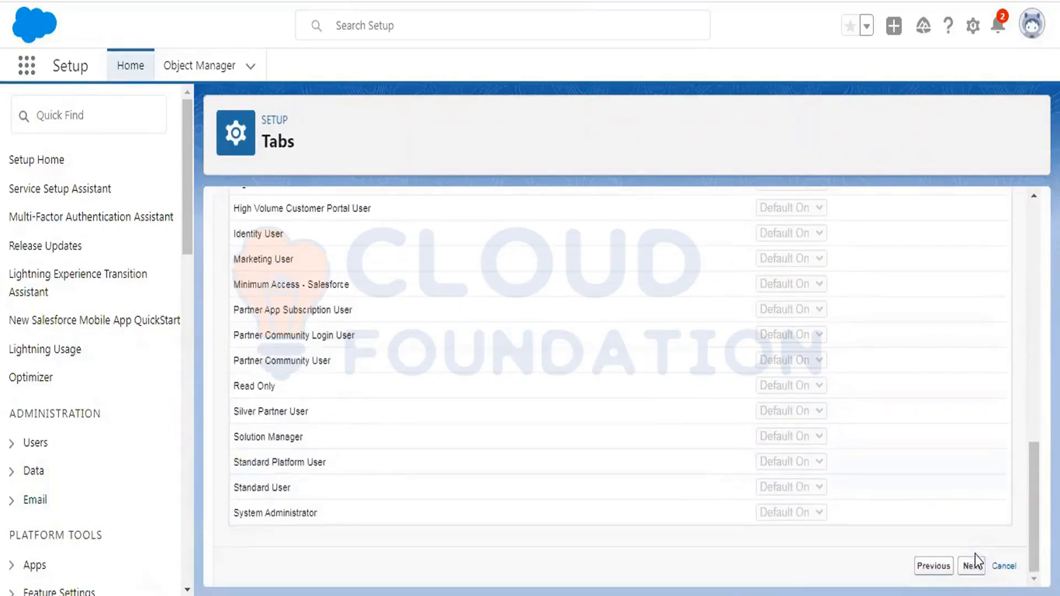
left_click(970, 567)
scroll(971, 497, "down", 10)
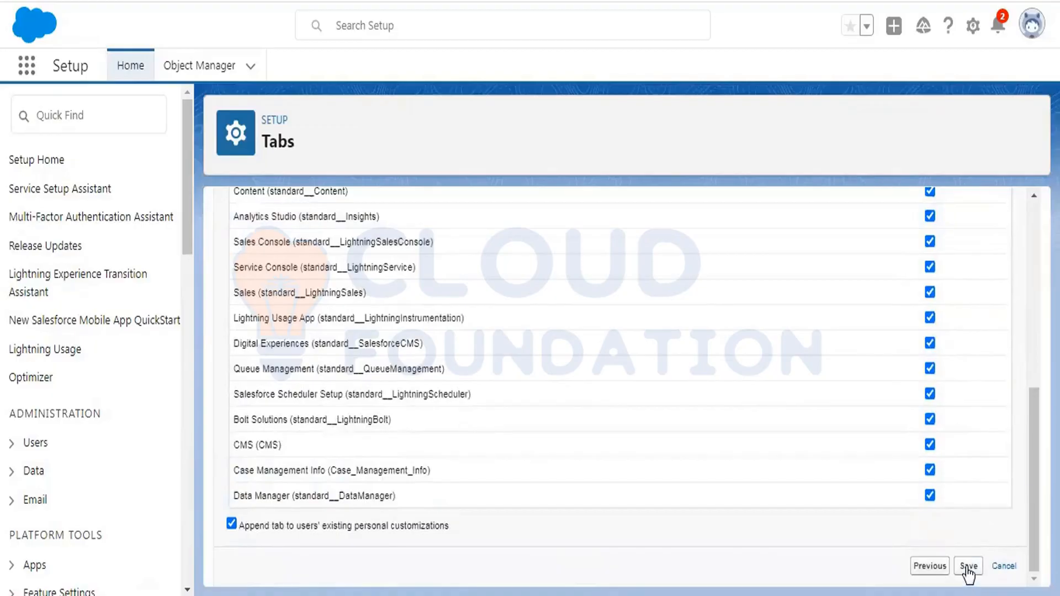
left_click(969, 567)
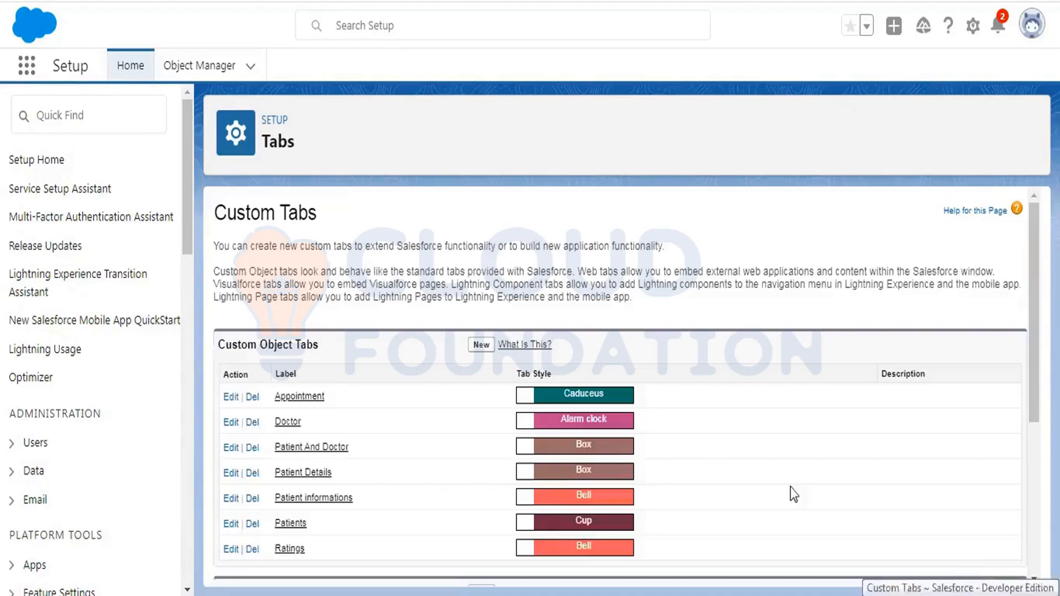
- Search the App Launcher for 'patient' and open the Patient Details item
left_click(24, 71)
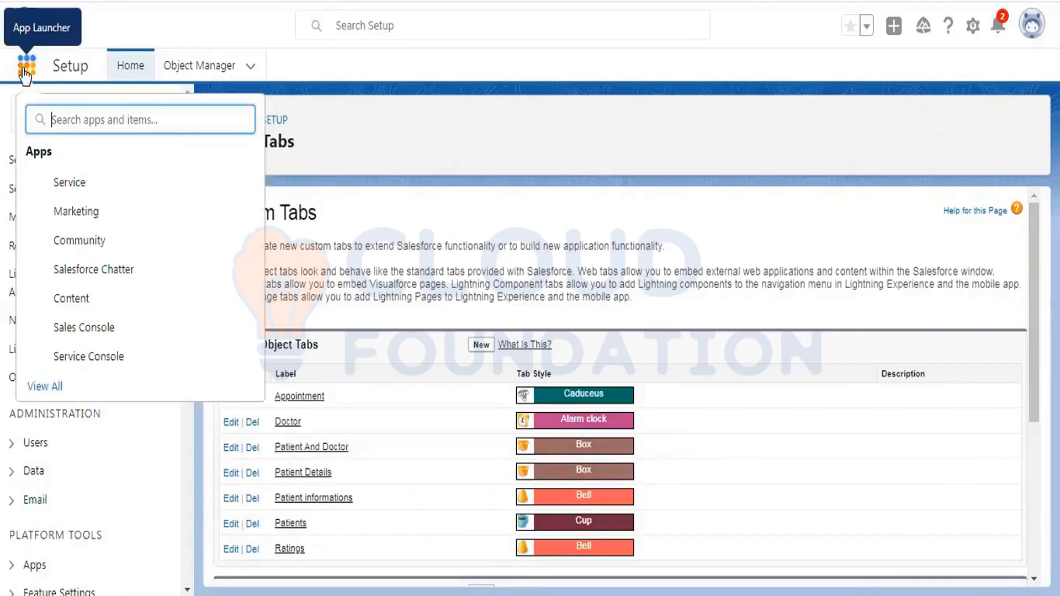
type("p")
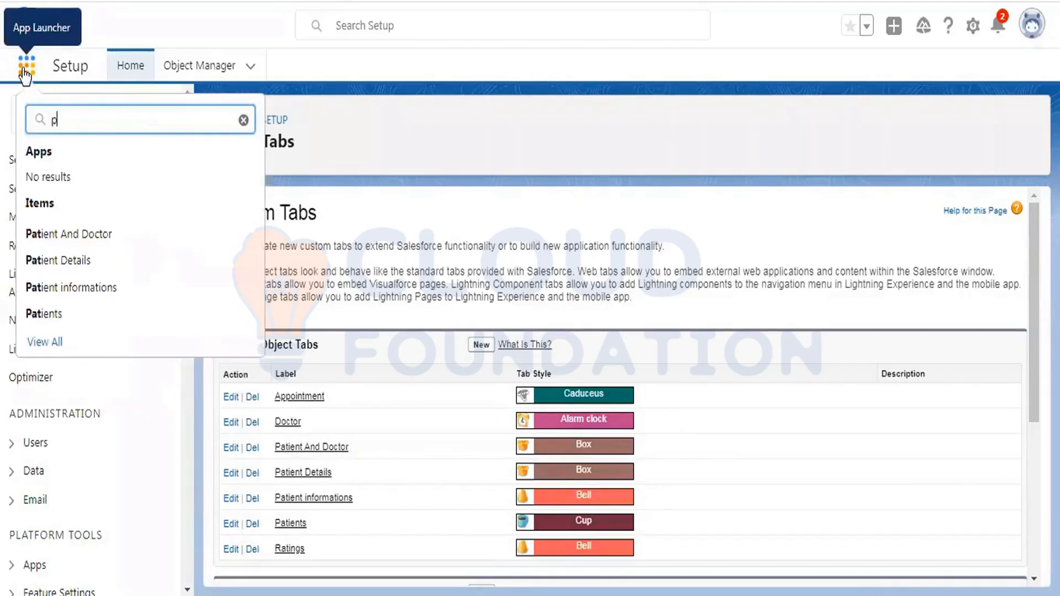
type("atient deta")
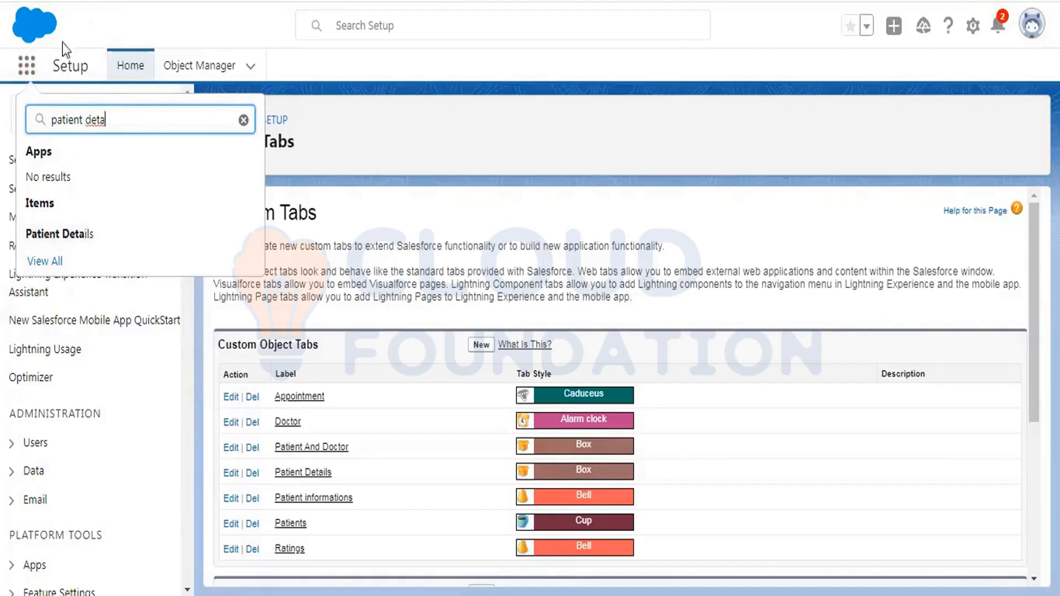
key("Escape")
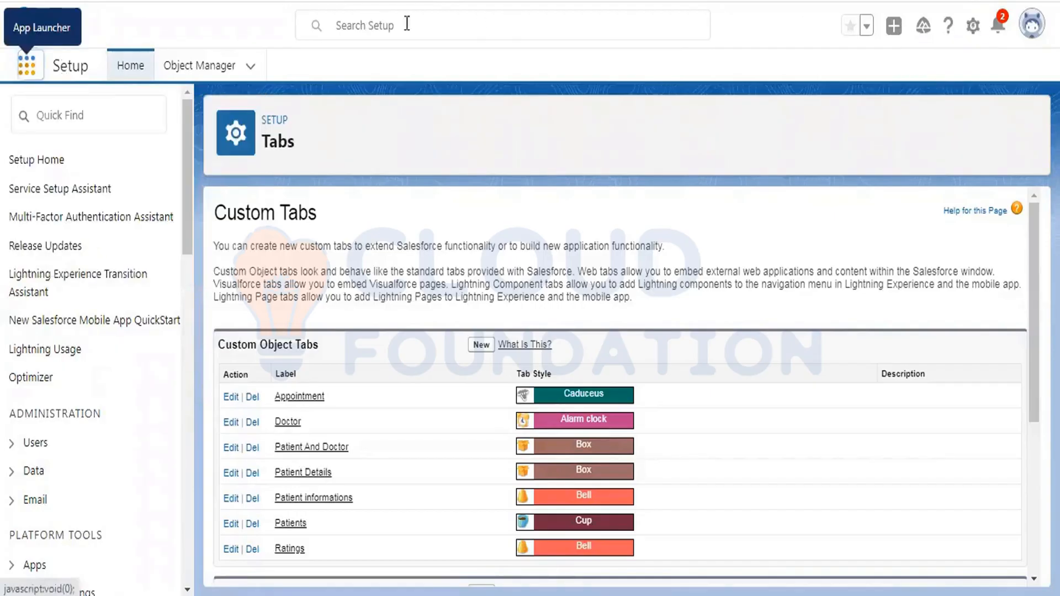
left_click(43, 68)
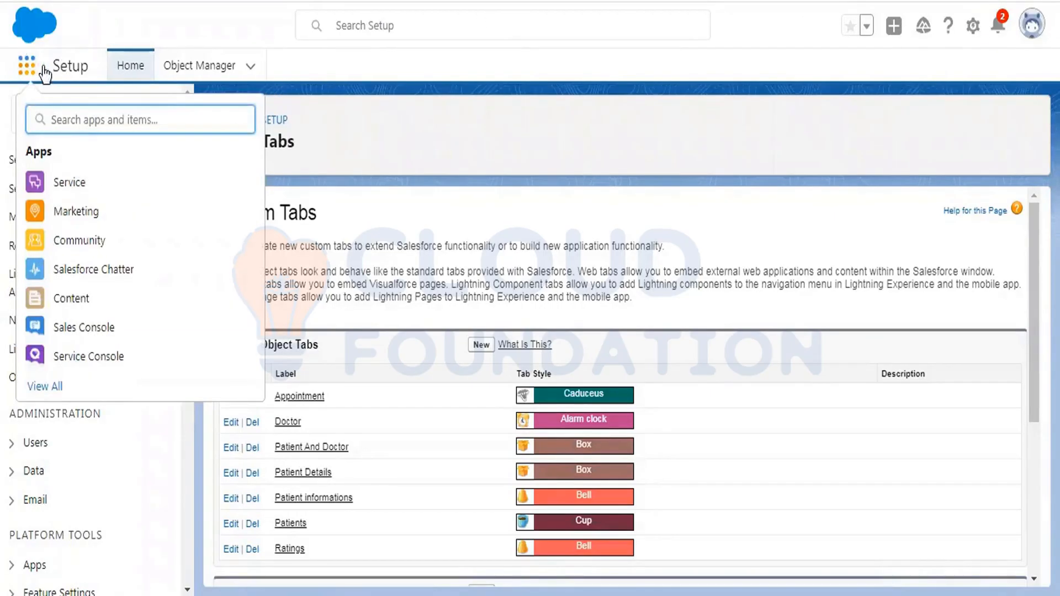
type("patient")
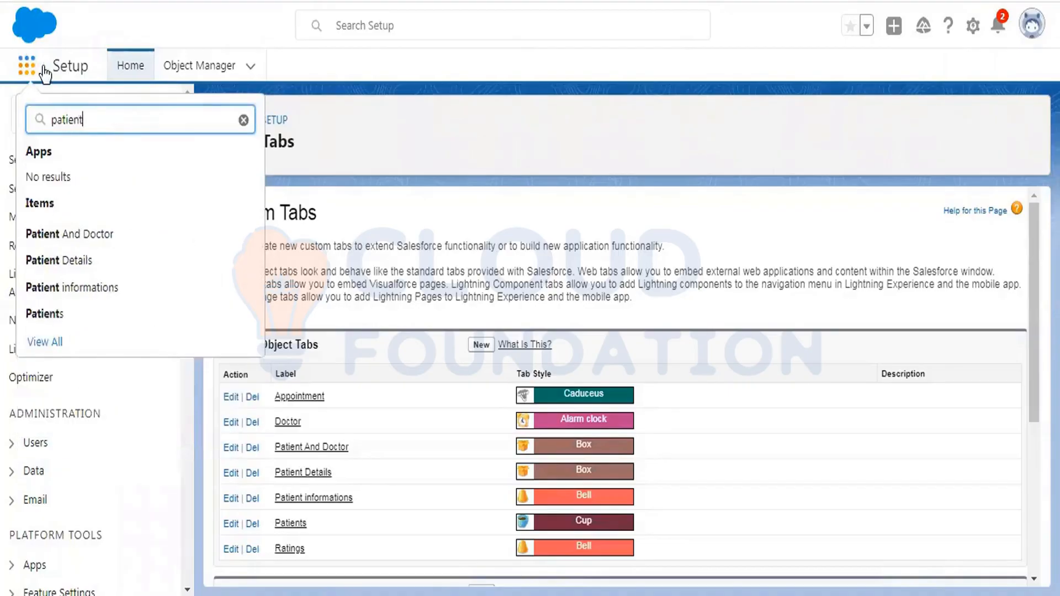
left_click(92, 259)
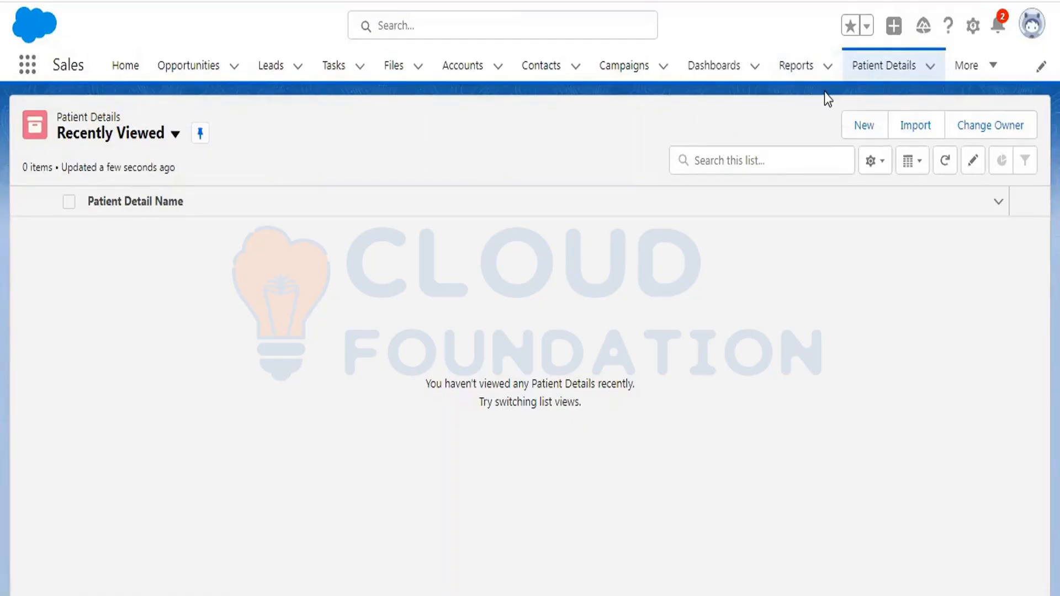
- Create and save a new Patient Detail record with the patient's full name and membership ID
left_click(863, 124)
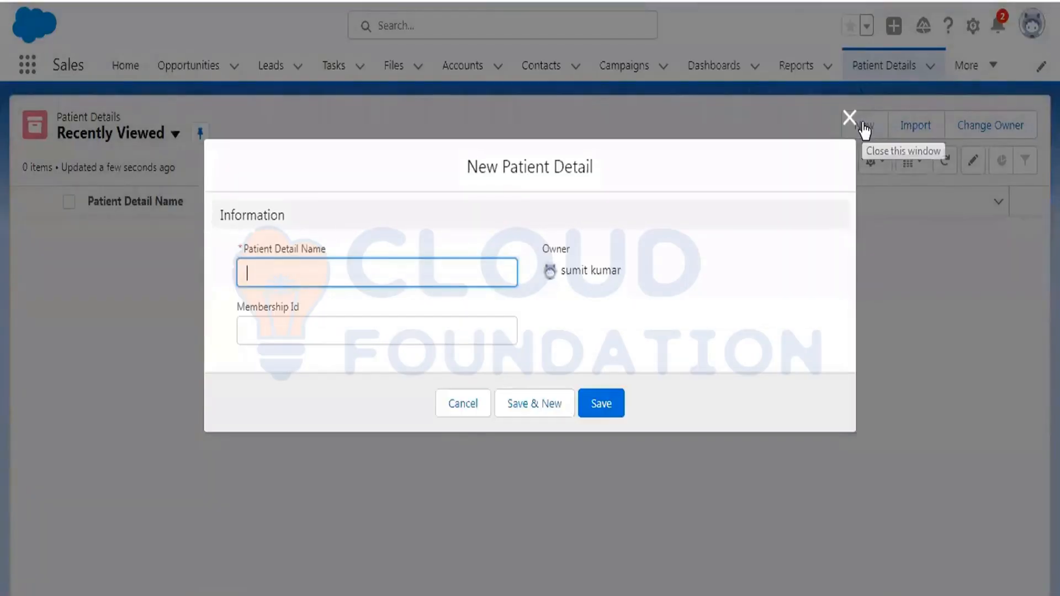
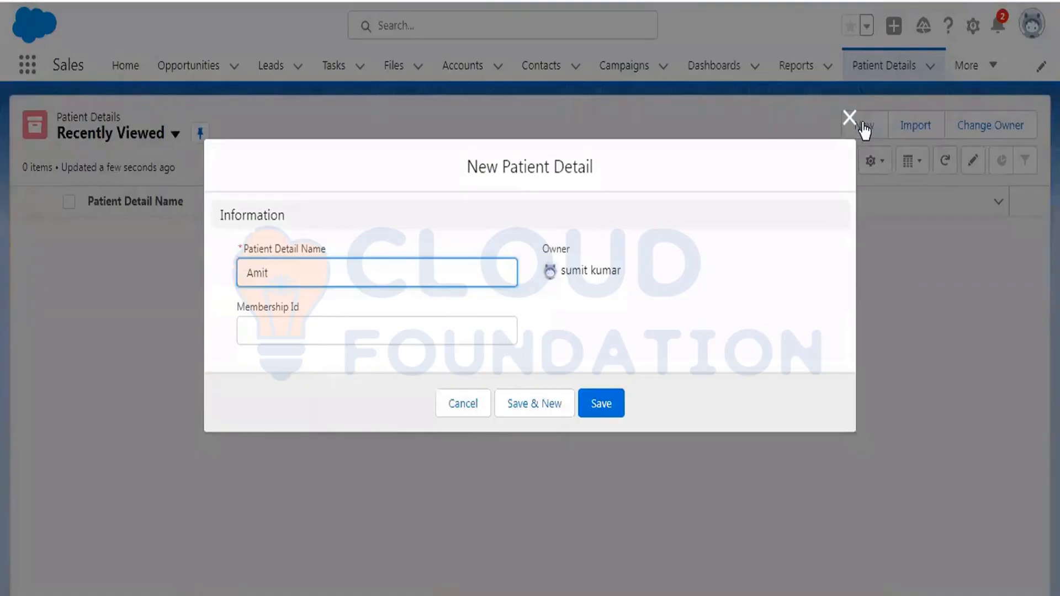
key("Tab")
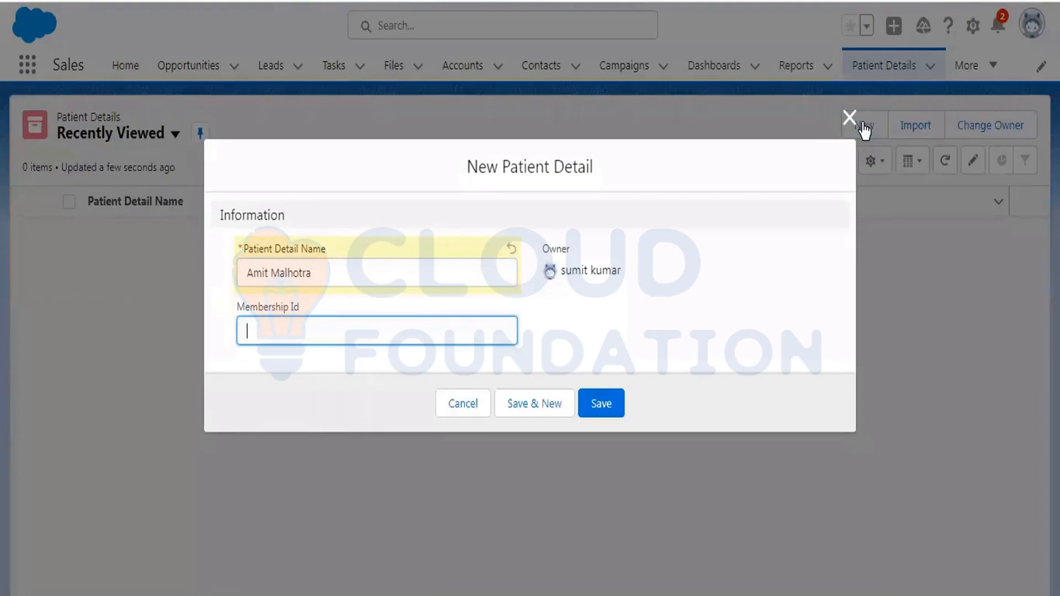
type("1234")
left_click(614, 408)
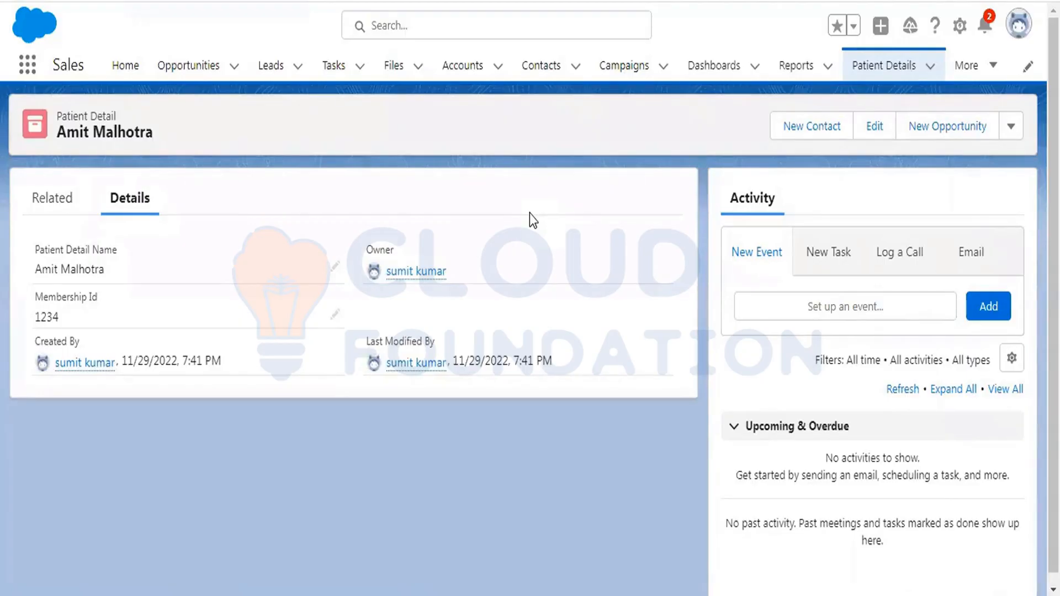
- Go back to the Patient Details list, then bring up the Setup gear menu
left_click(881, 70)
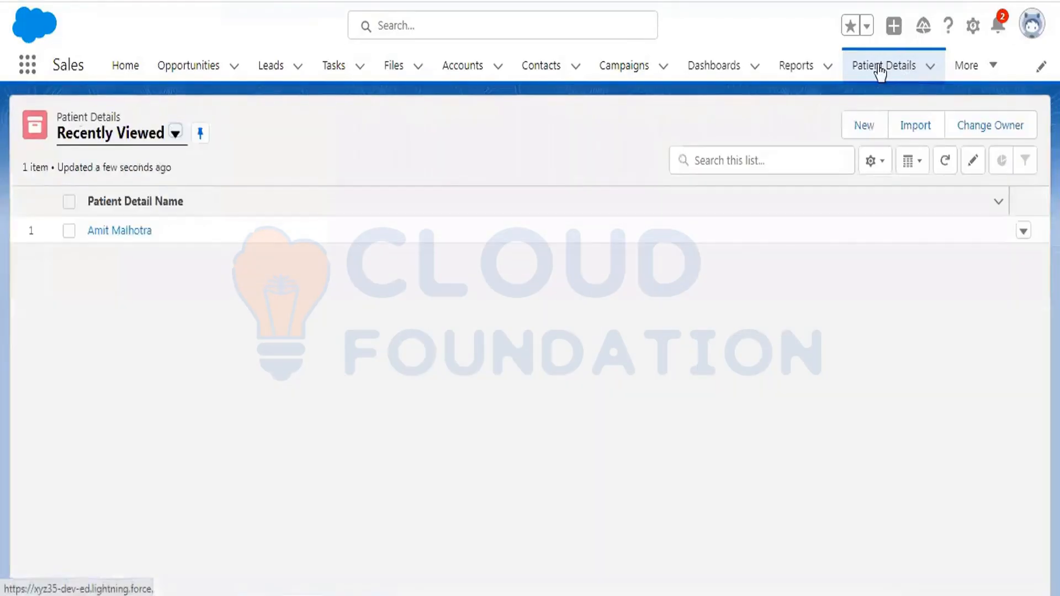
left_click(972, 27)
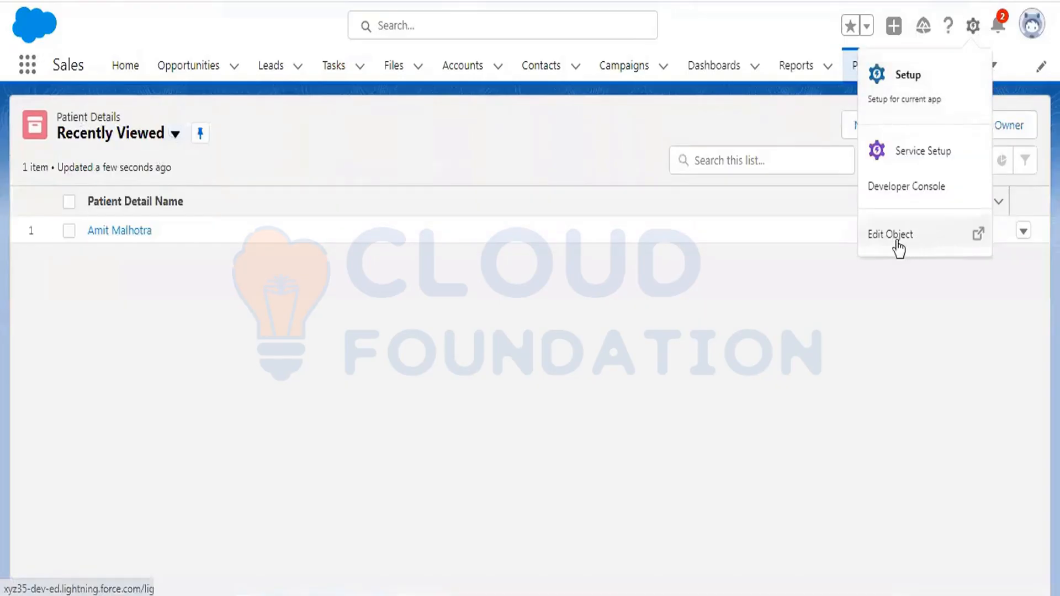
left_click(973, 35)
left_click(974, 34)
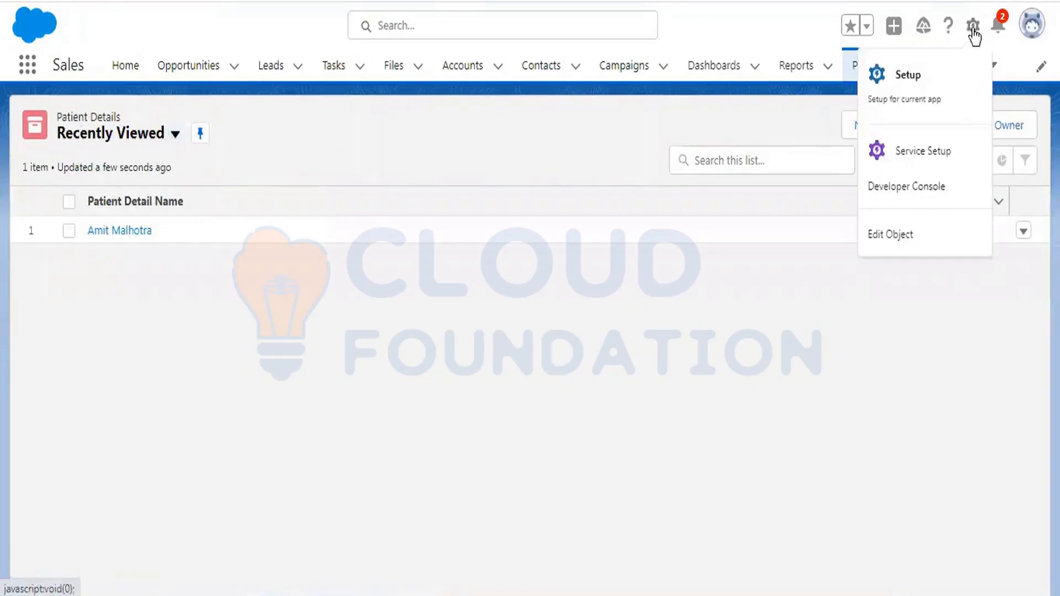
- Open Edit Object for Patient Detail and go to its Fields & Relationships list
left_click(900, 228)
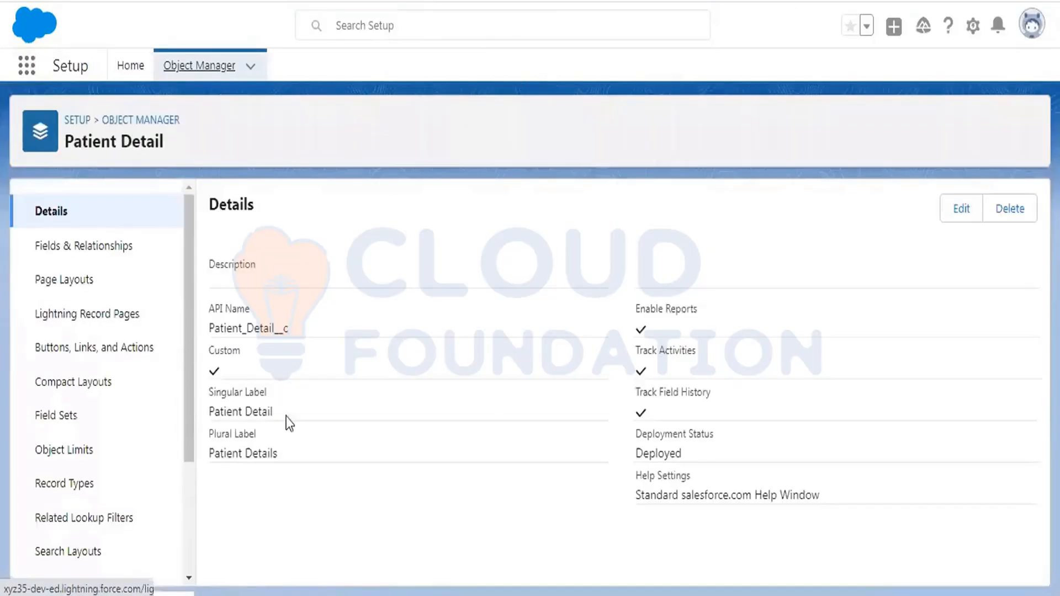
left_click(68, 245)
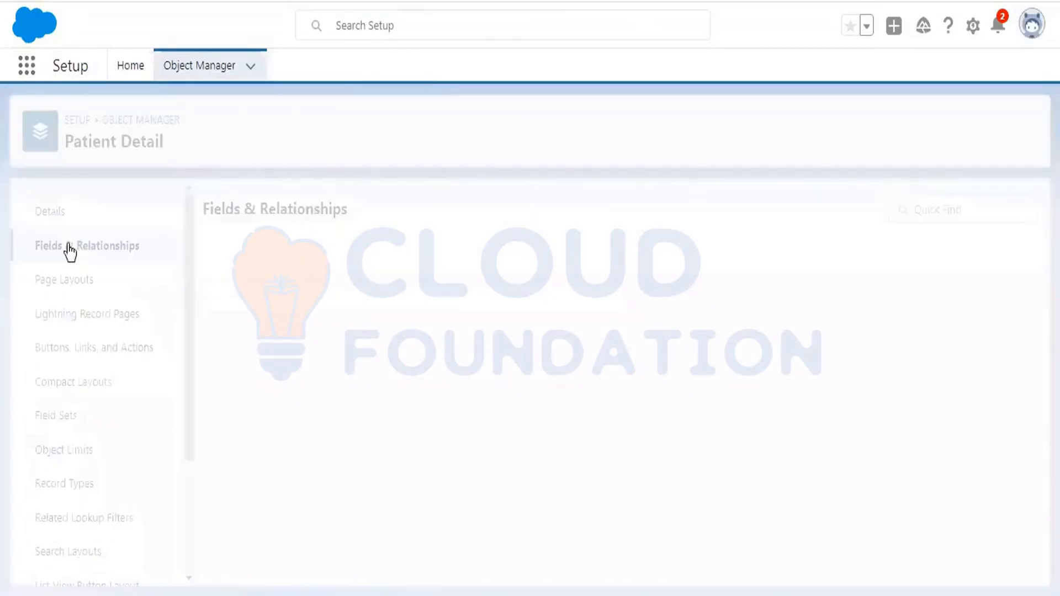
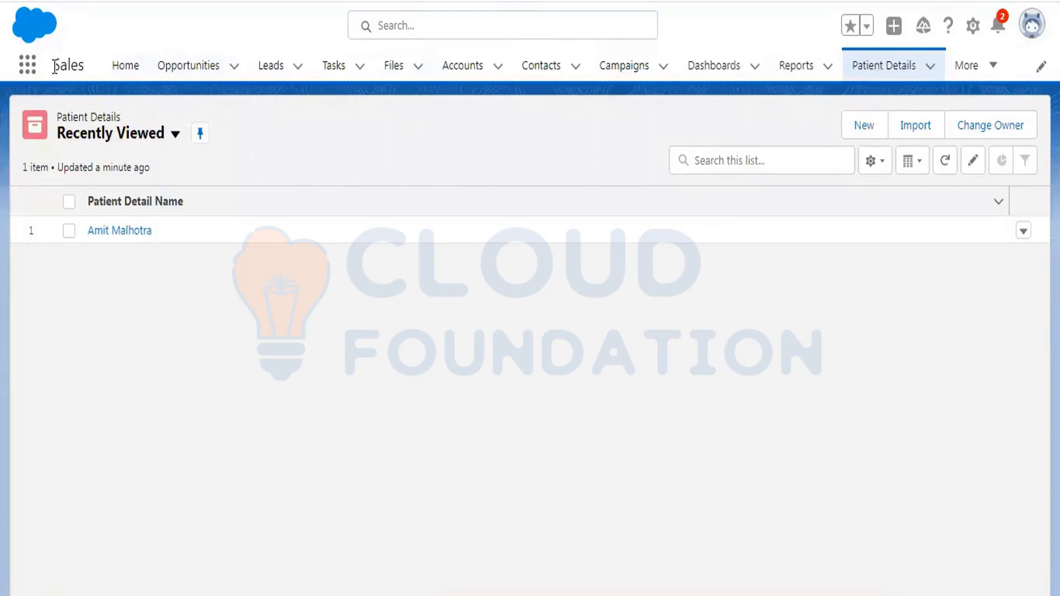
- Open the Setup gear menu from the Patient Details records list
left_click_drag(54, 66, 84, 65)
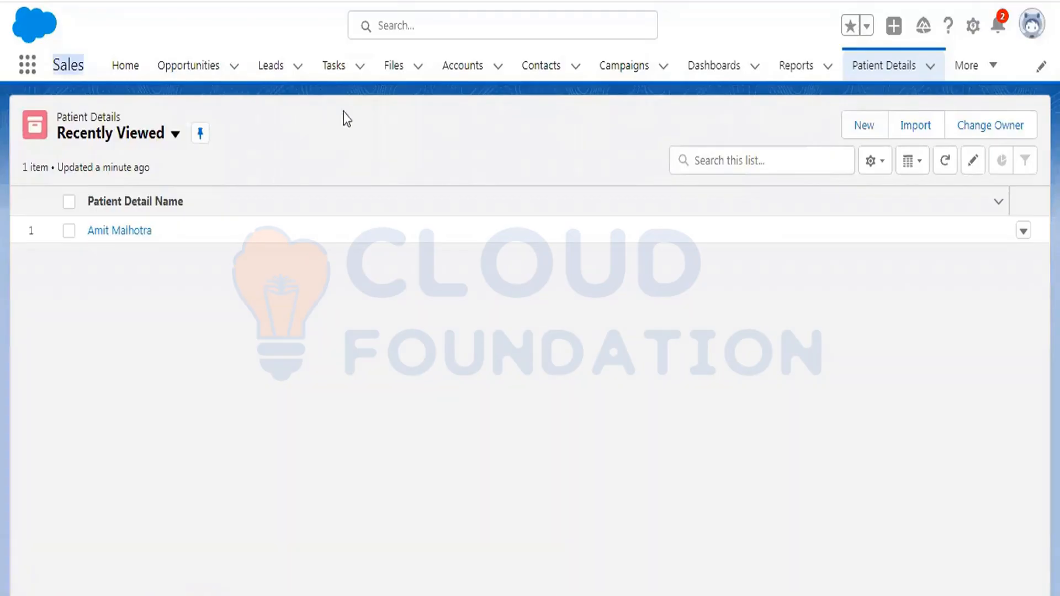
left_click(973, 27)
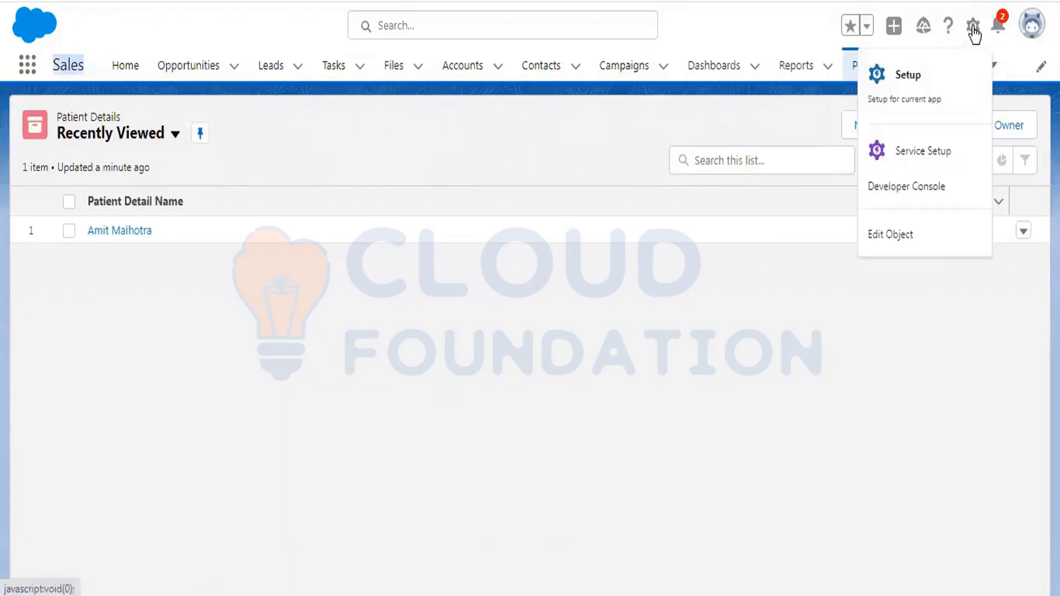
- Go to Setup, find App Manager via Quick Find 'apps', and start a New Lightning App
left_click(933, 75)
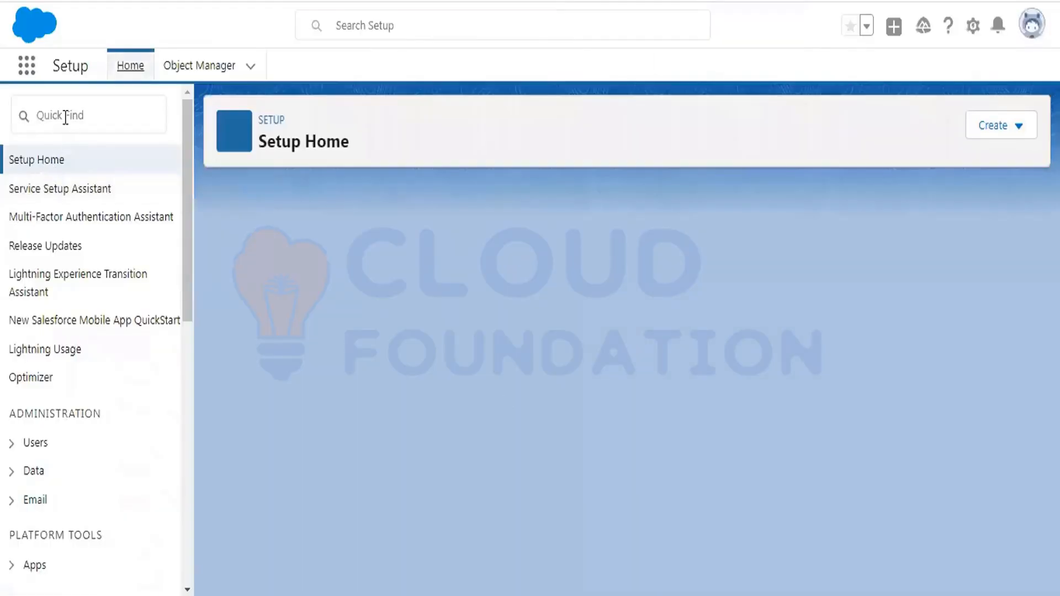
left_click(65, 116)
type("a")
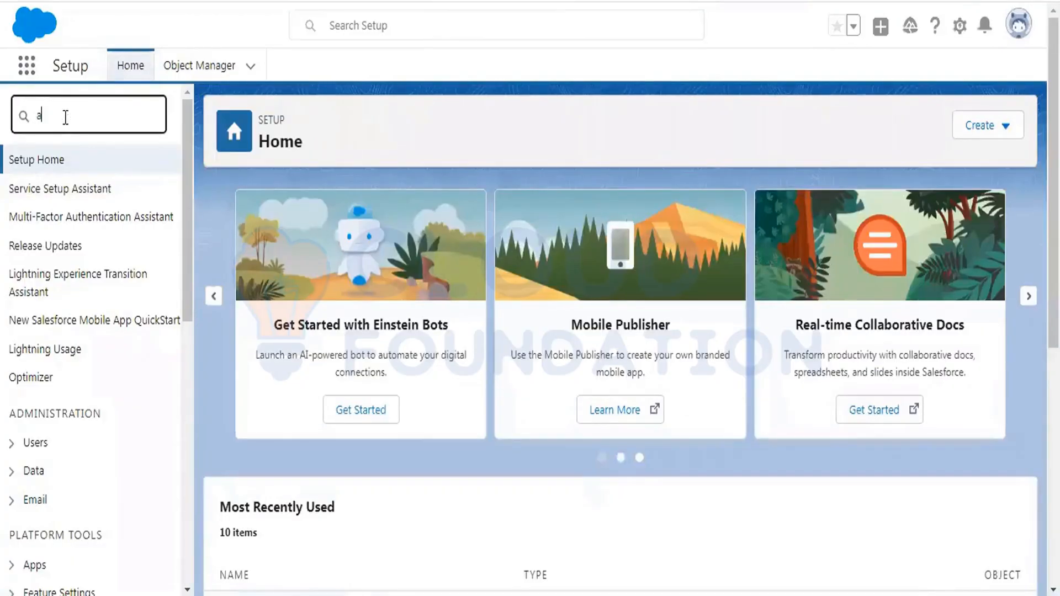
type("pps")
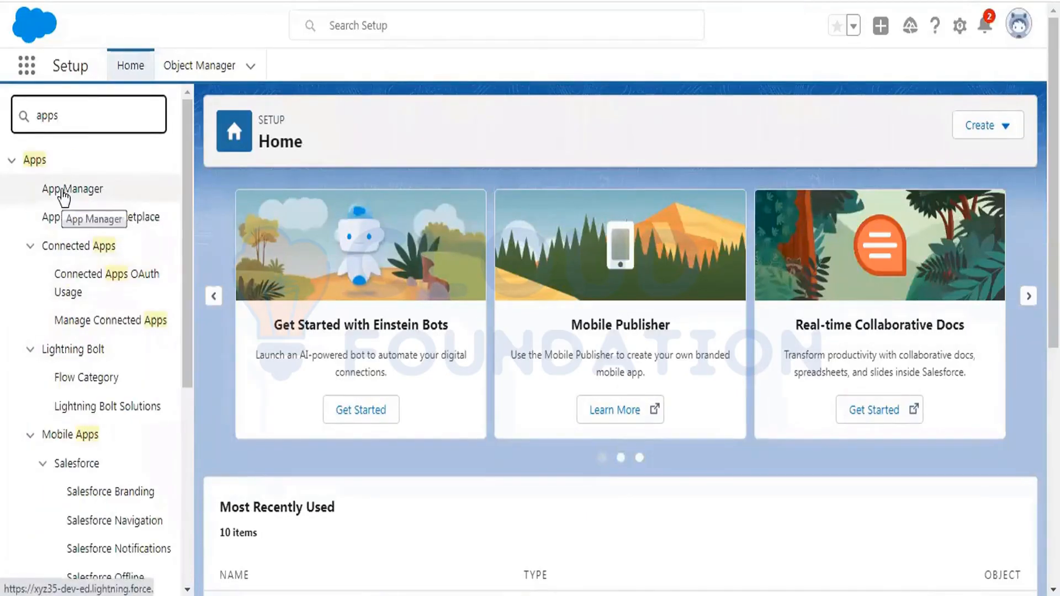
left_click(64, 194)
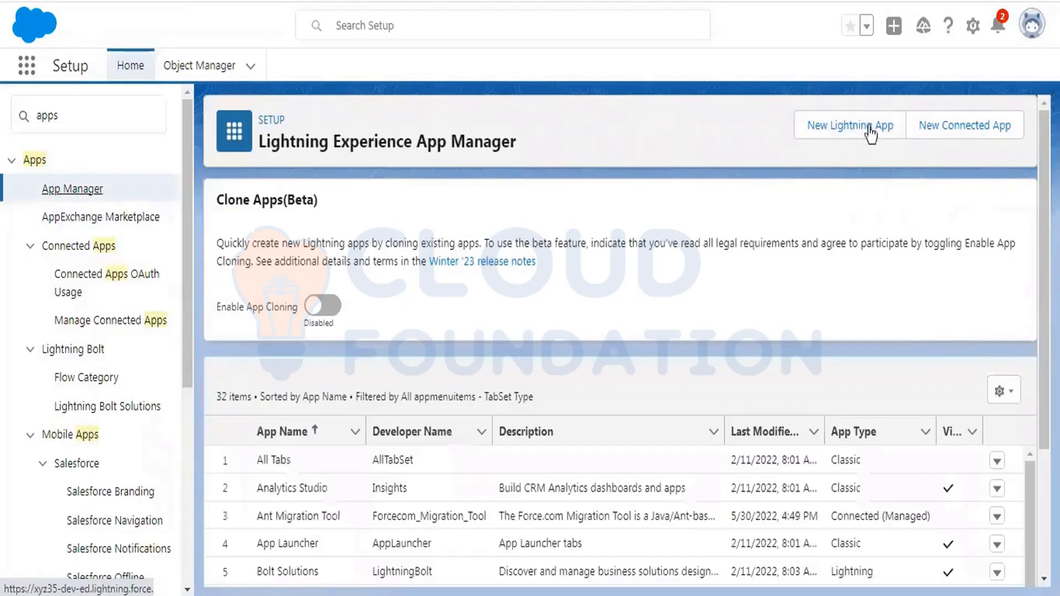
left_click(860, 138)
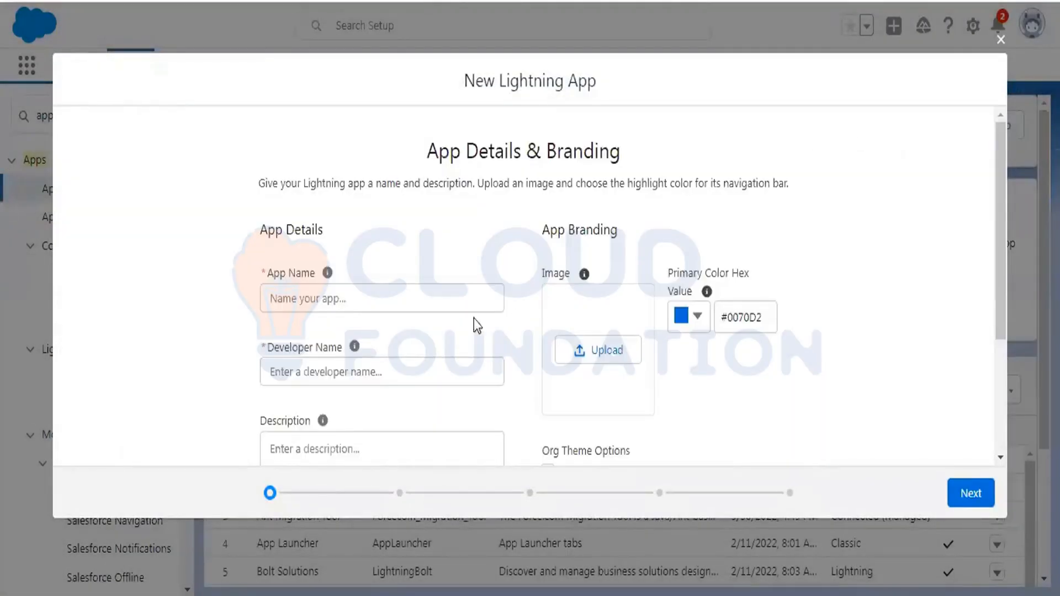
- Enter app name 'Case Management System' with correct capitals and auto-fill developer name Case_Management_System
left_click(343, 301)
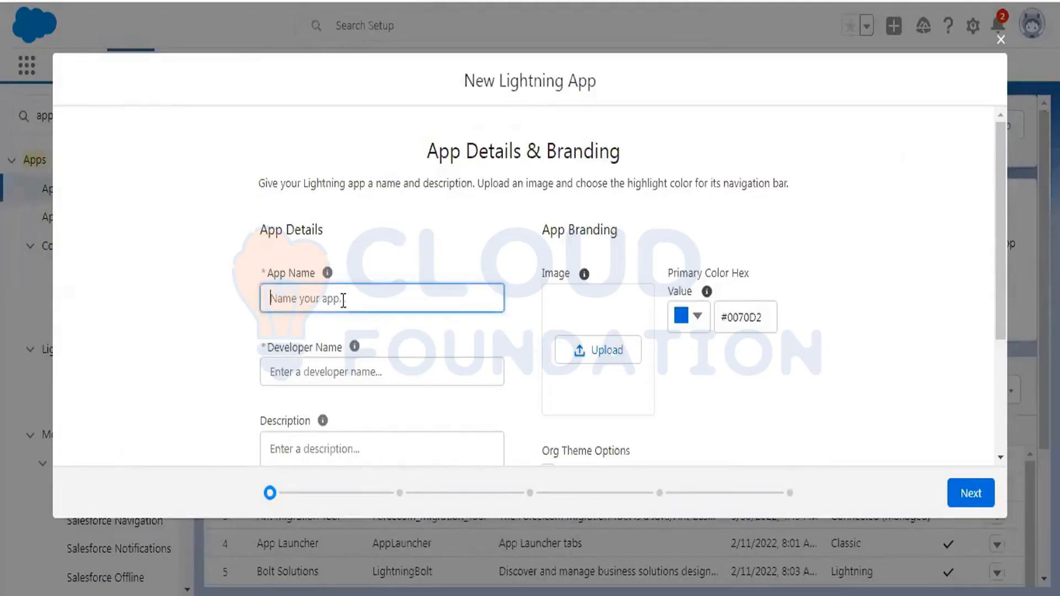
type("Cas")
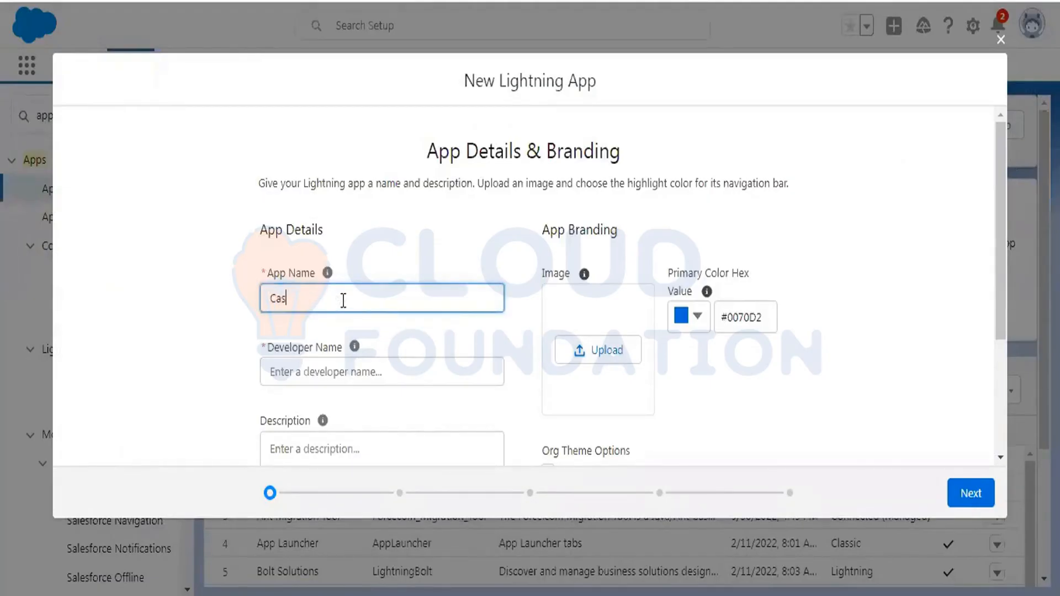
type("e management System")
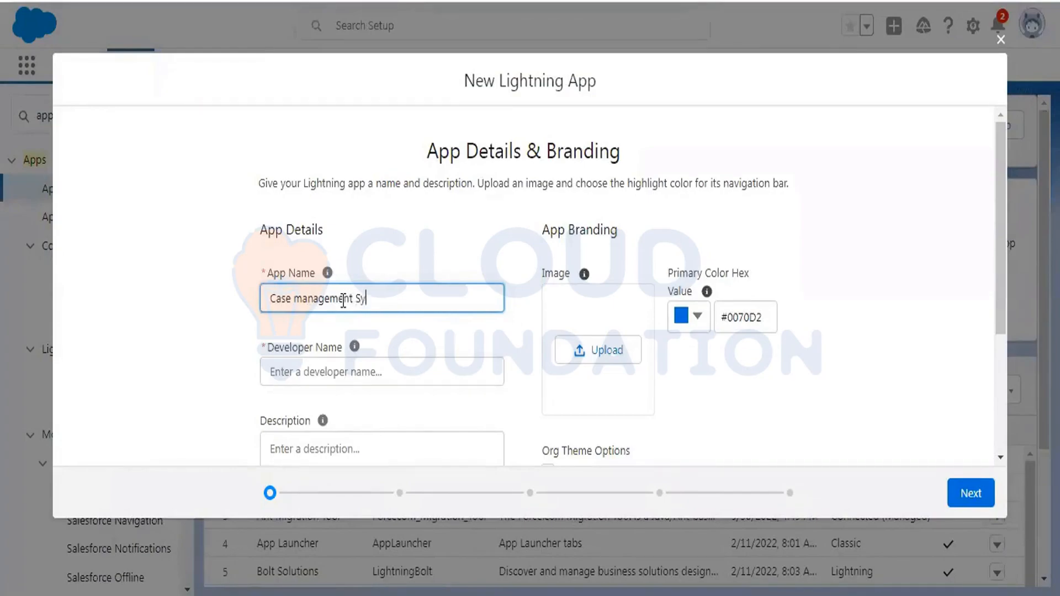
key("Left")
key("Left")
key("Left")
key("Left")
key("Left")
key("Left")
key("Left")
key("Left")
key("Left")
key("Left")
key("Left")
key("Left")
key("Left")
key("Left")
key("Left")
key("Left")
key("BackSpace")
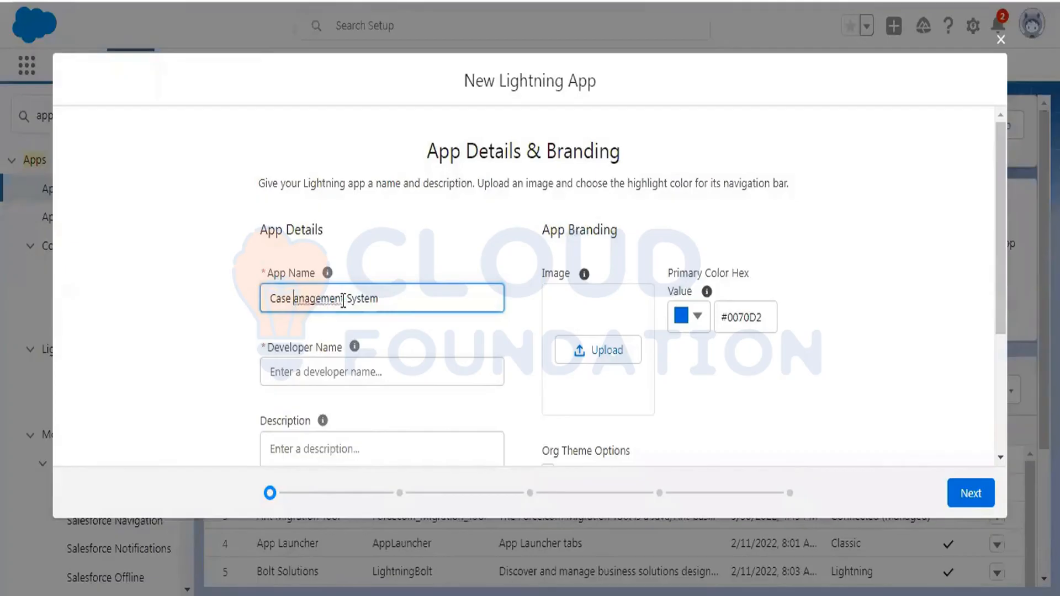
type("M")
left_click(353, 371)
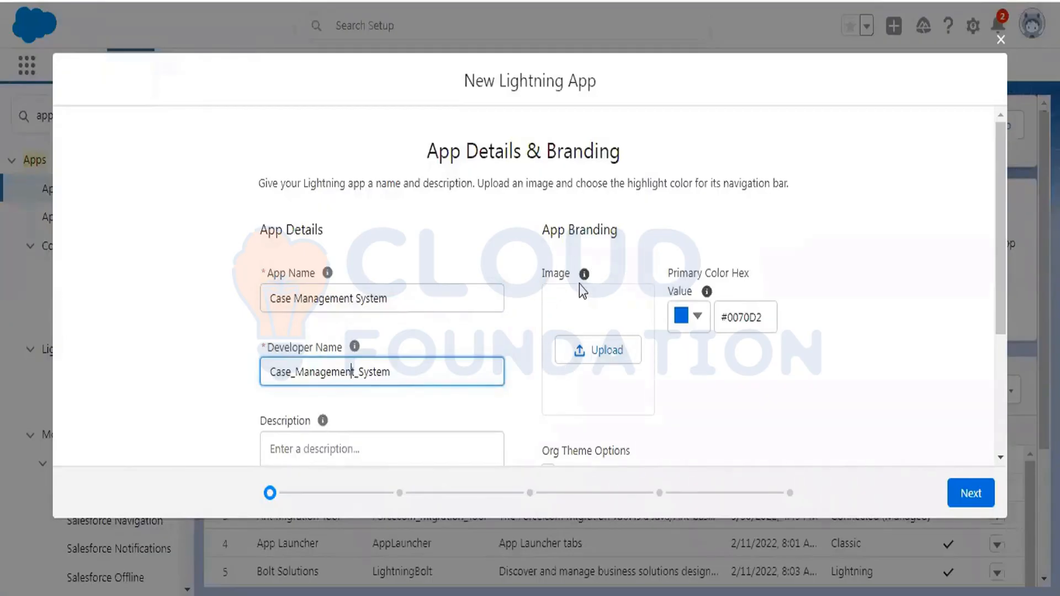
scroll(696, 255, "down", 2)
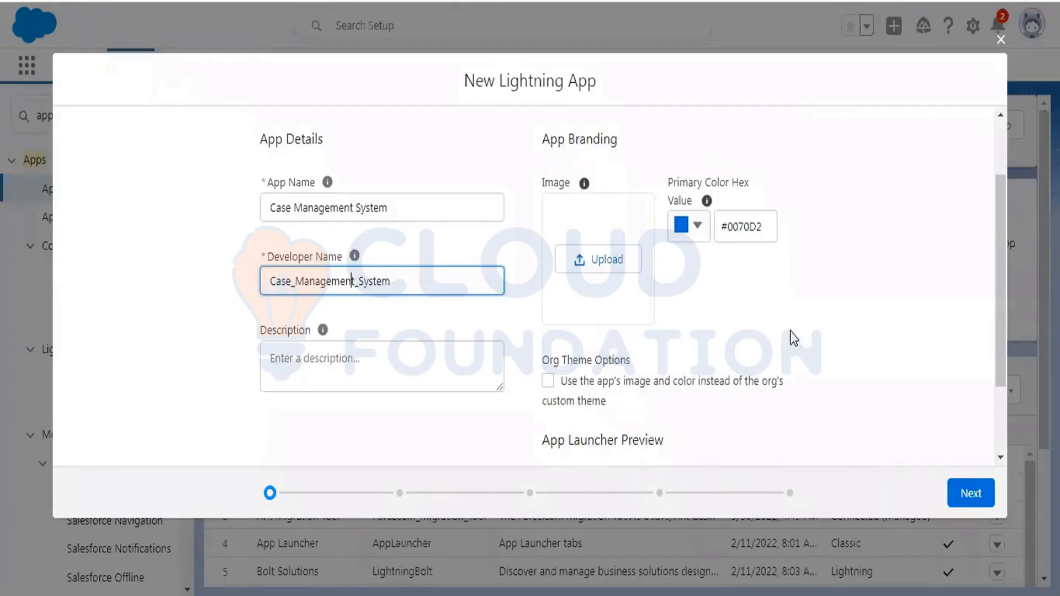
- Advance past App Details, App Options and Utility Items, keeping all defaults
left_click(964, 500)
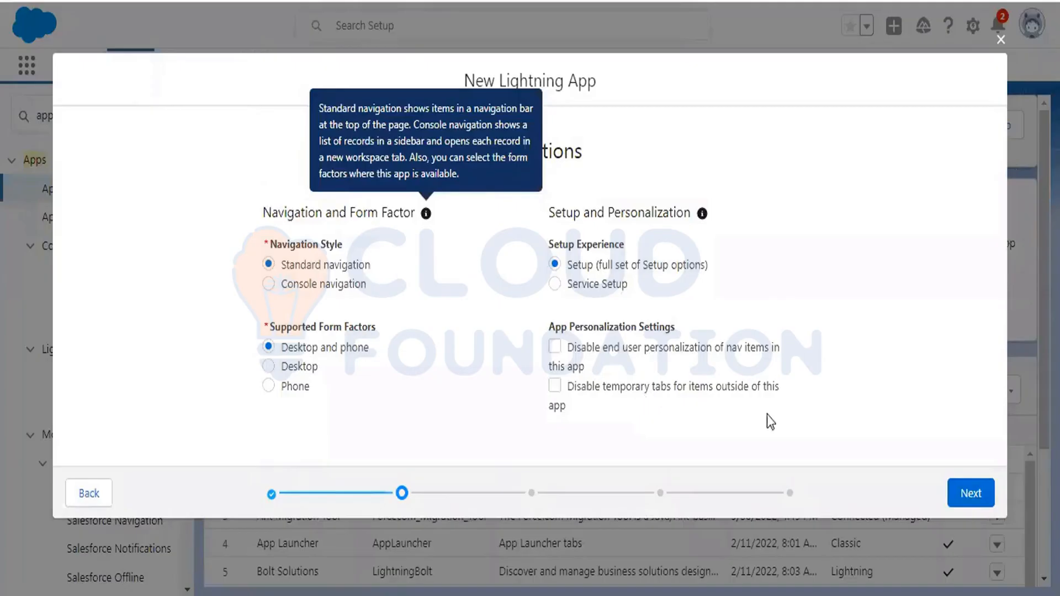
left_click(967, 496)
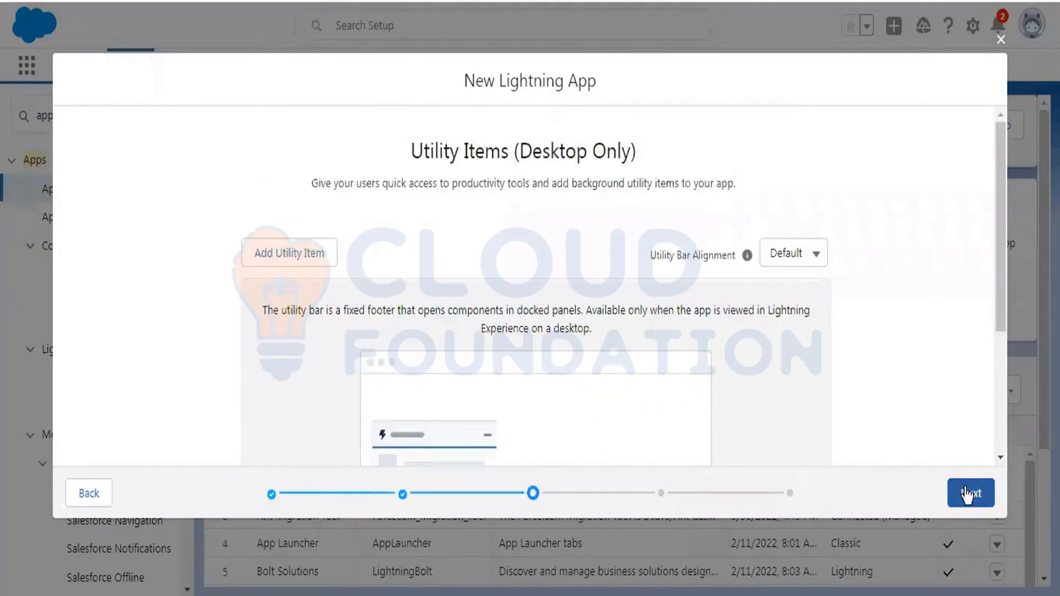
scroll(919, 295, "down", 4)
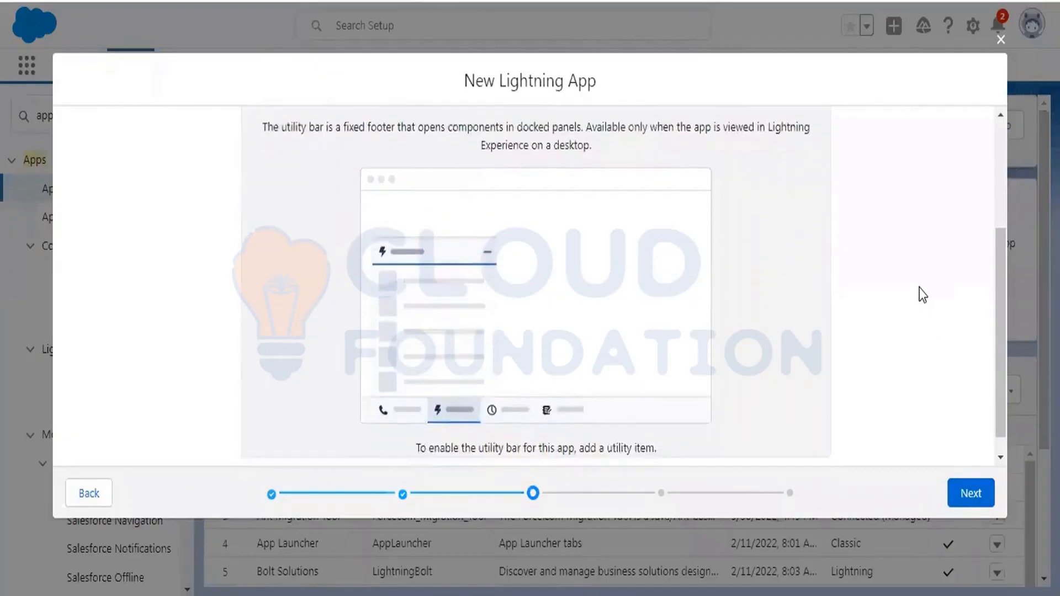
left_click(973, 497)
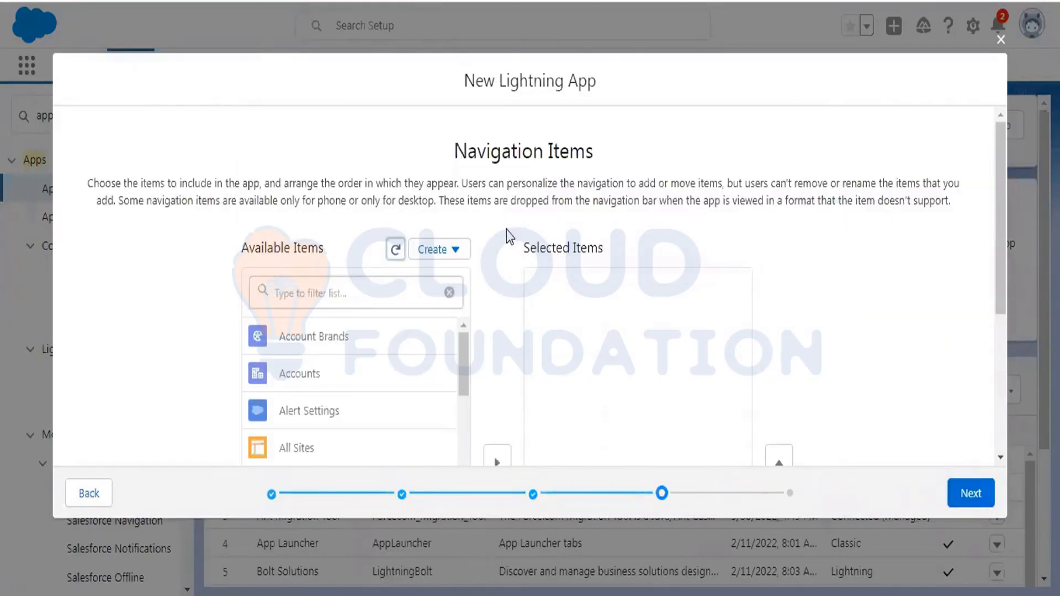
- Filter the available navigation items for 'home' and add Home to Selected Items
scroll(505, 228, "down", 2)
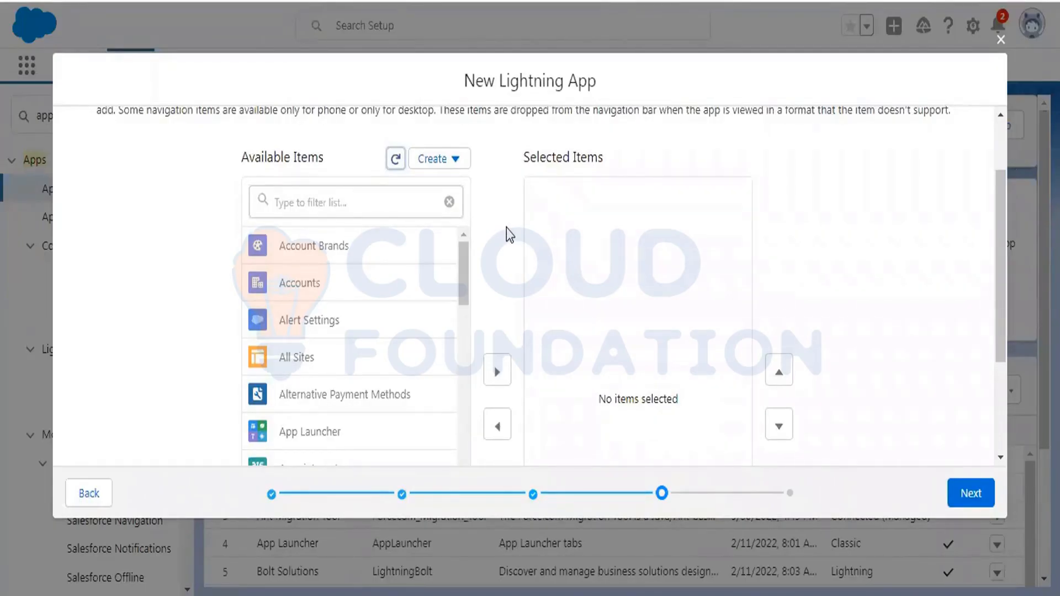
left_click(354, 201)
type("home")
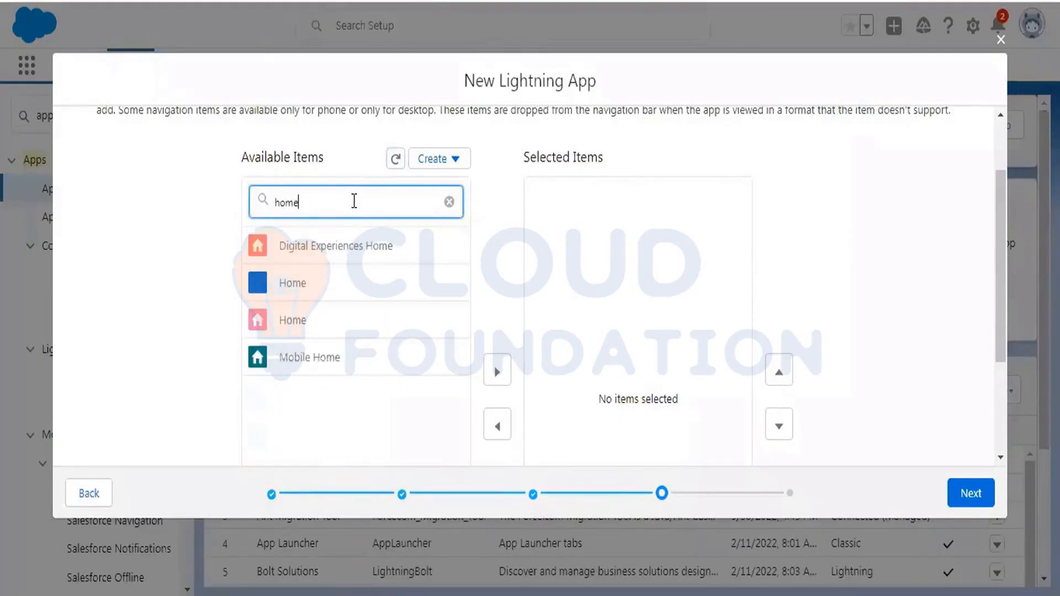
left_click(273, 326)
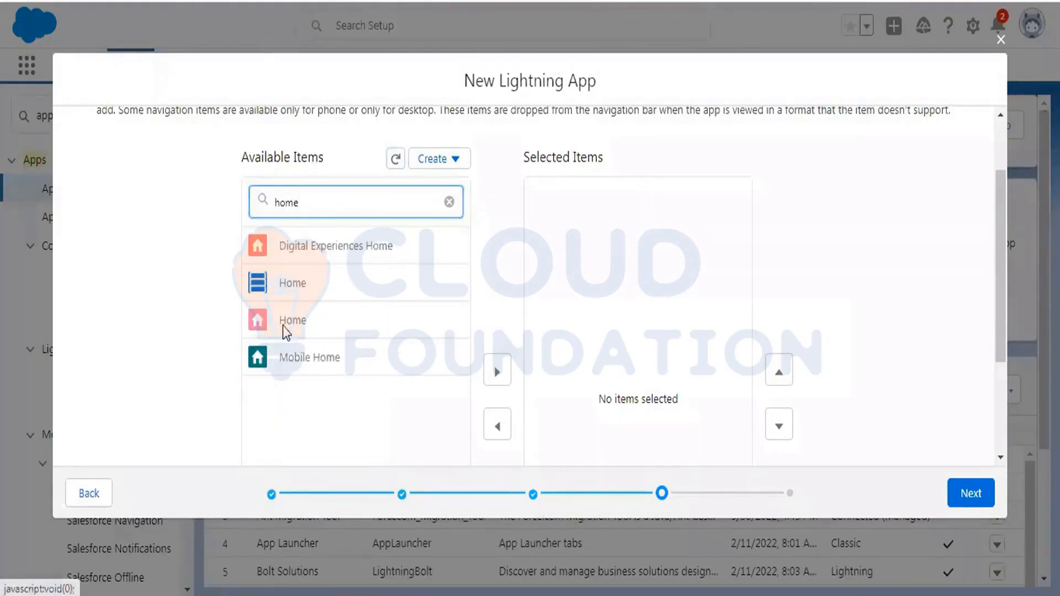
scroll(309, 298, "down", 2)
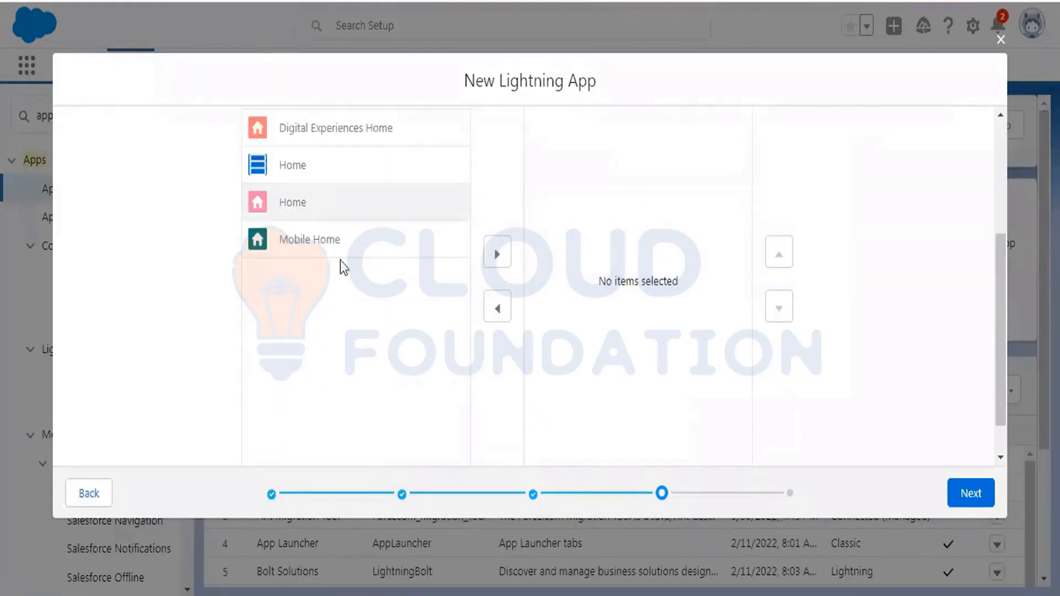
left_click(496, 255)
scroll(503, 197, "up", 2)
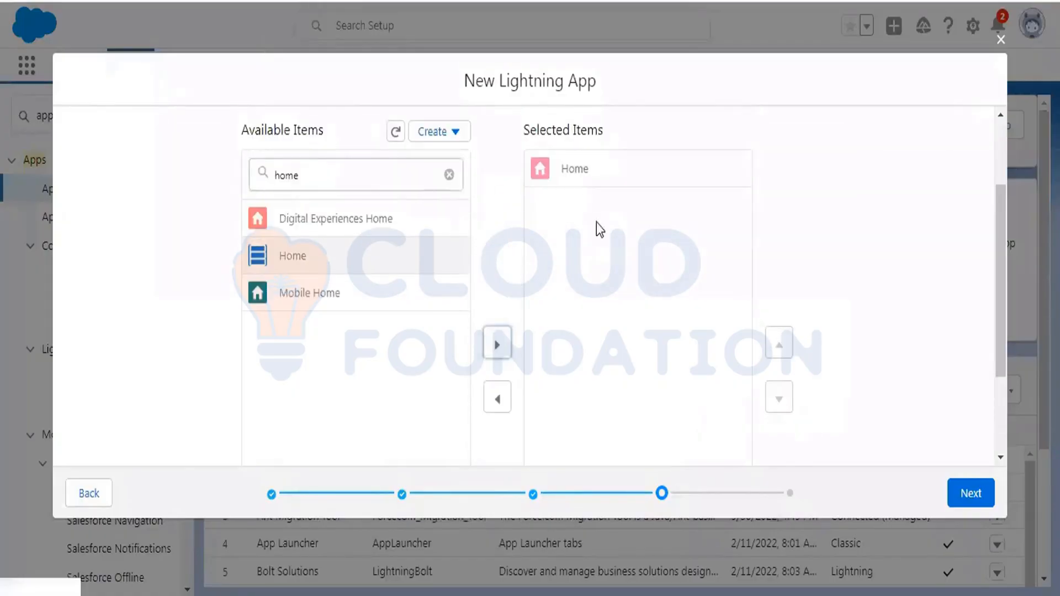
- Filter the items for 'patie' and add Patient Details to Selected Items
left_click(449, 174)
left_click(350, 172)
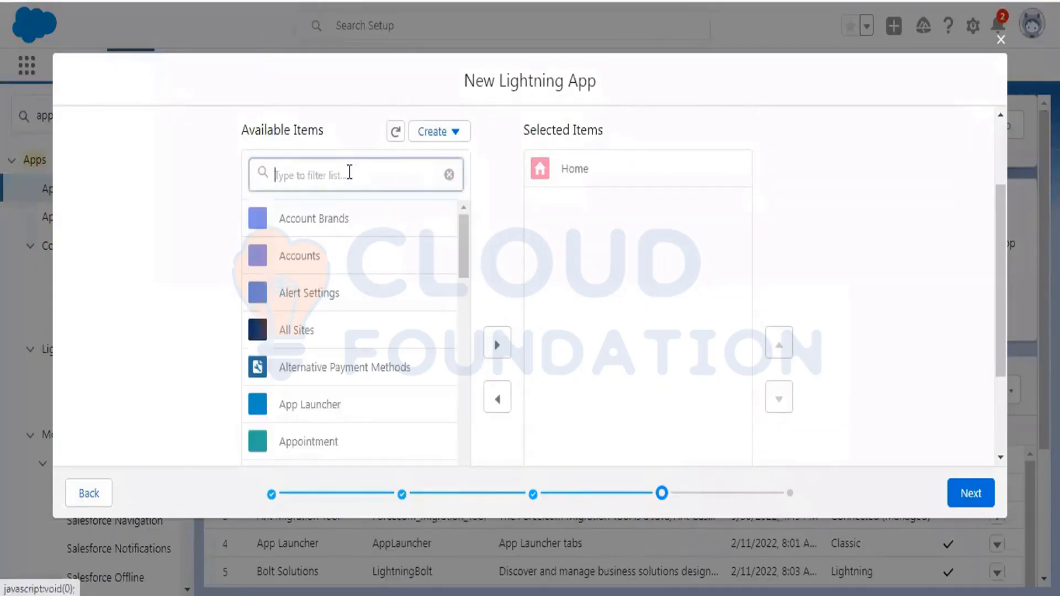
type("pat")
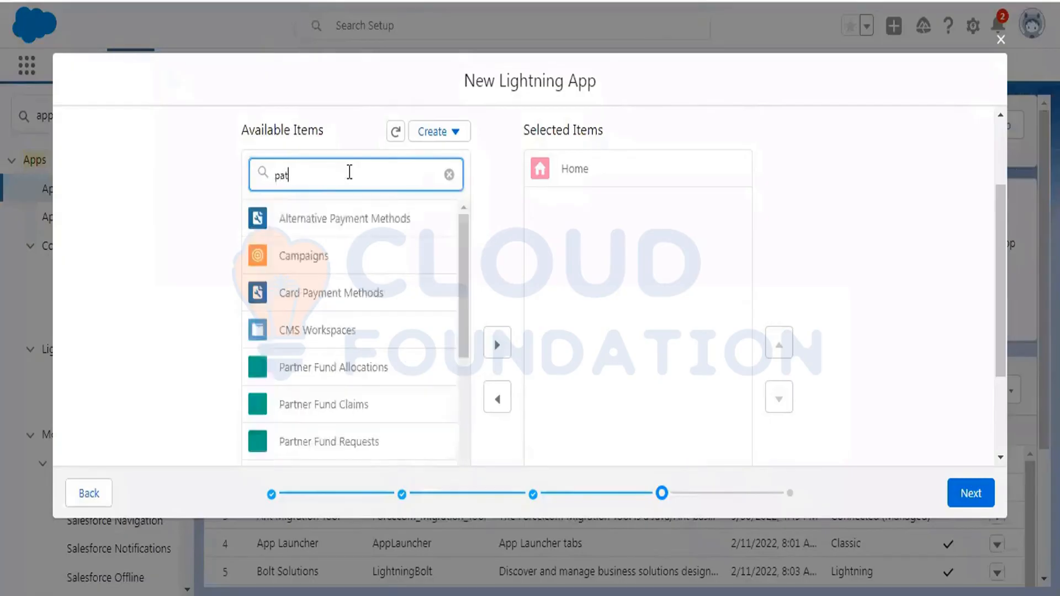
type("ie")
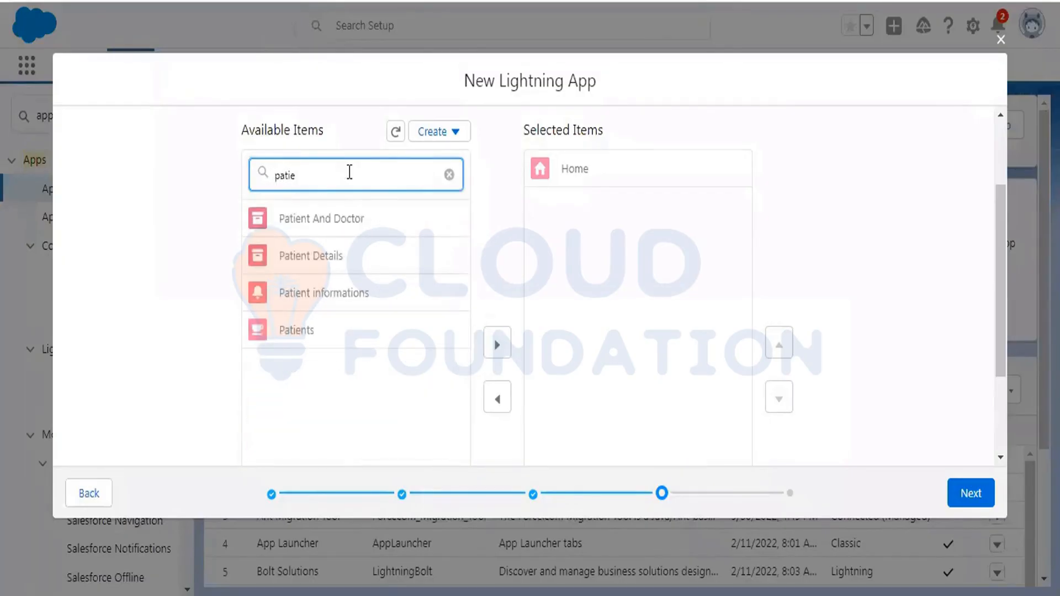
left_click(339, 256)
scroll(339, 260, "down", 2)
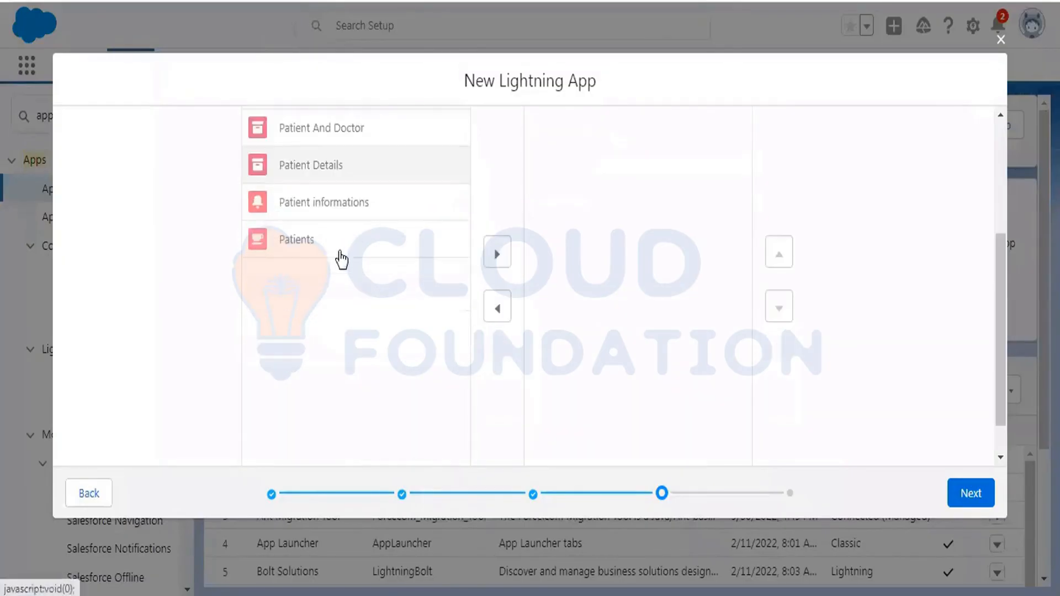
left_click(500, 254)
scroll(502, 199, "up", 3)
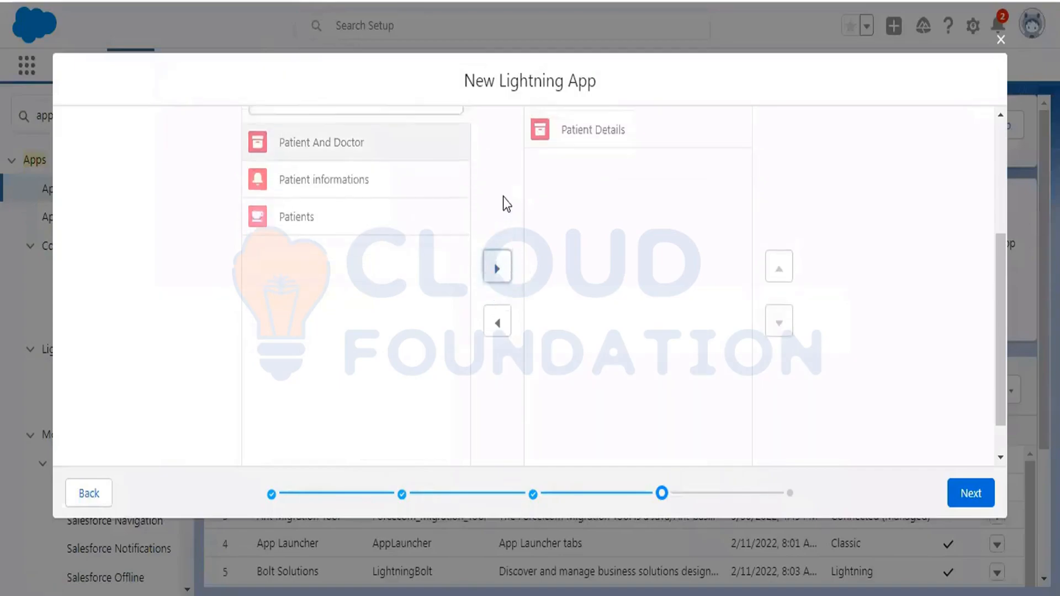
scroll(503, 197, "down", 2)
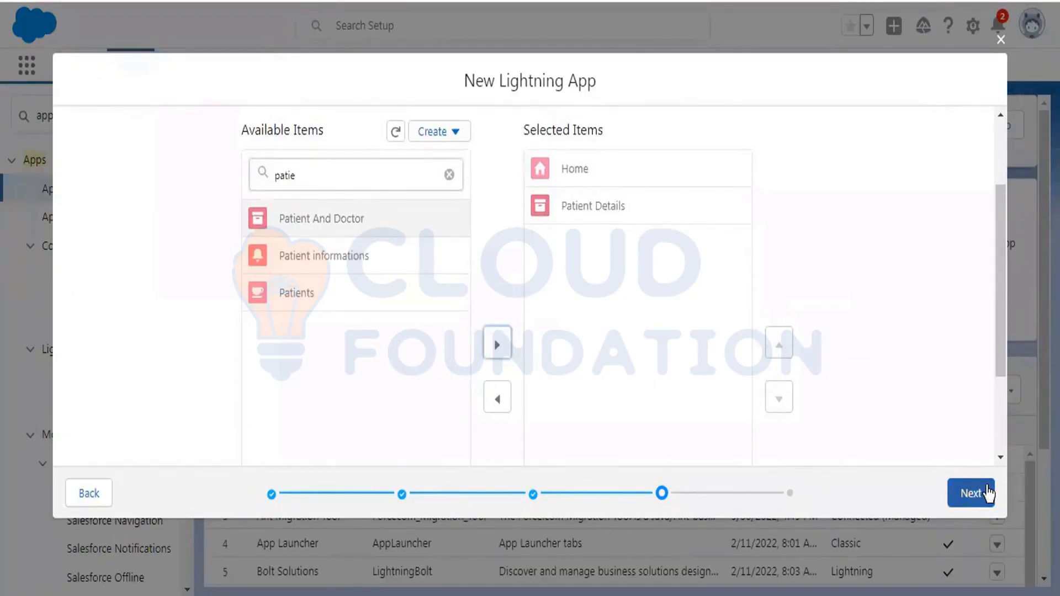
- Move all Available Profiles into Selected Profiles, then Save & Finish the app
left_click(972, 493)
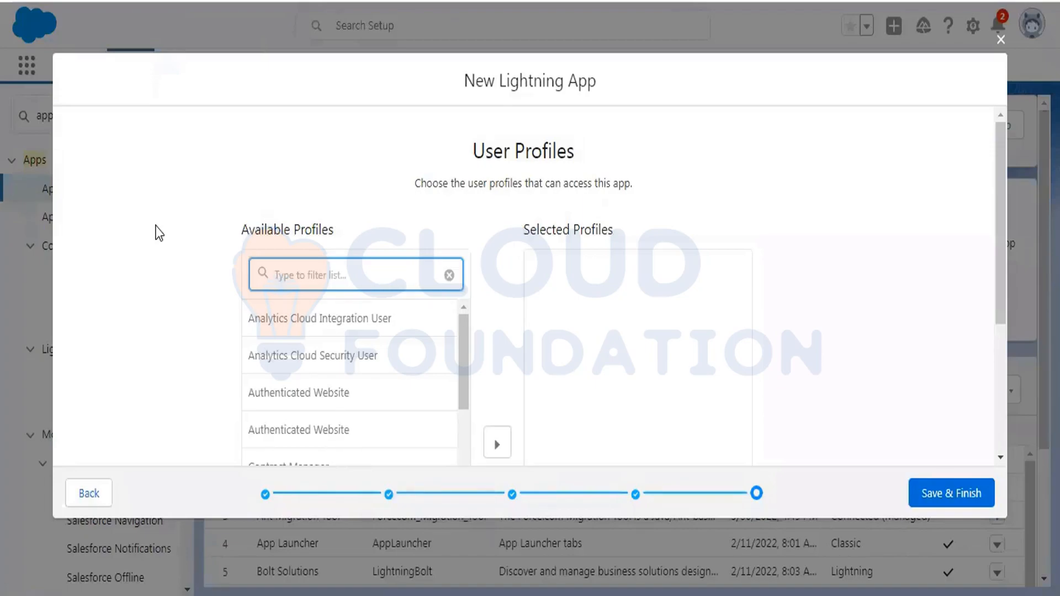
scroll(385, 320, "down", 3)
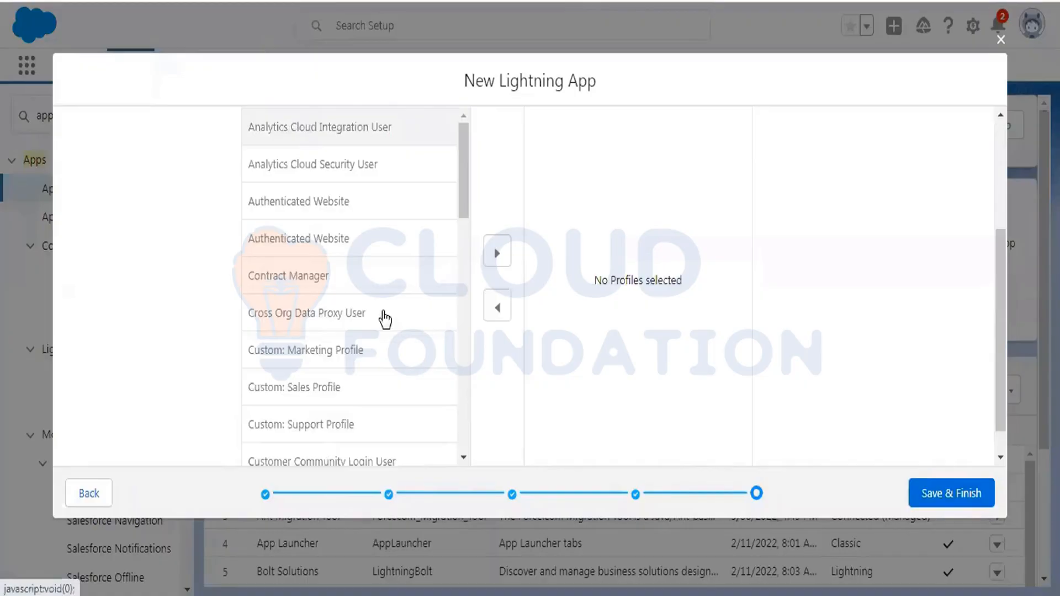
scroll(385, 319, "down", 5)
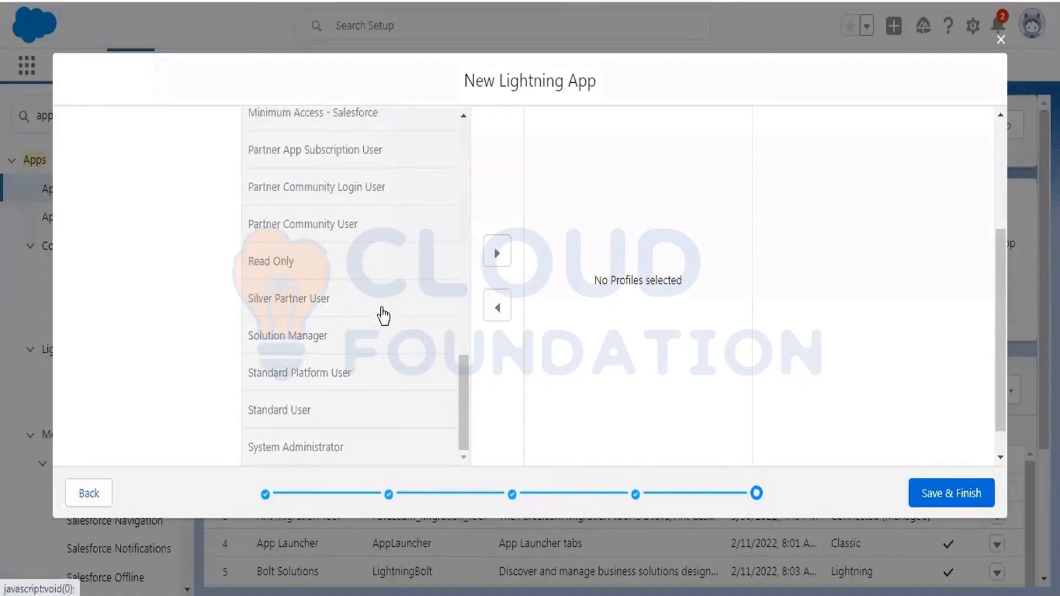
left_click(497, 253)
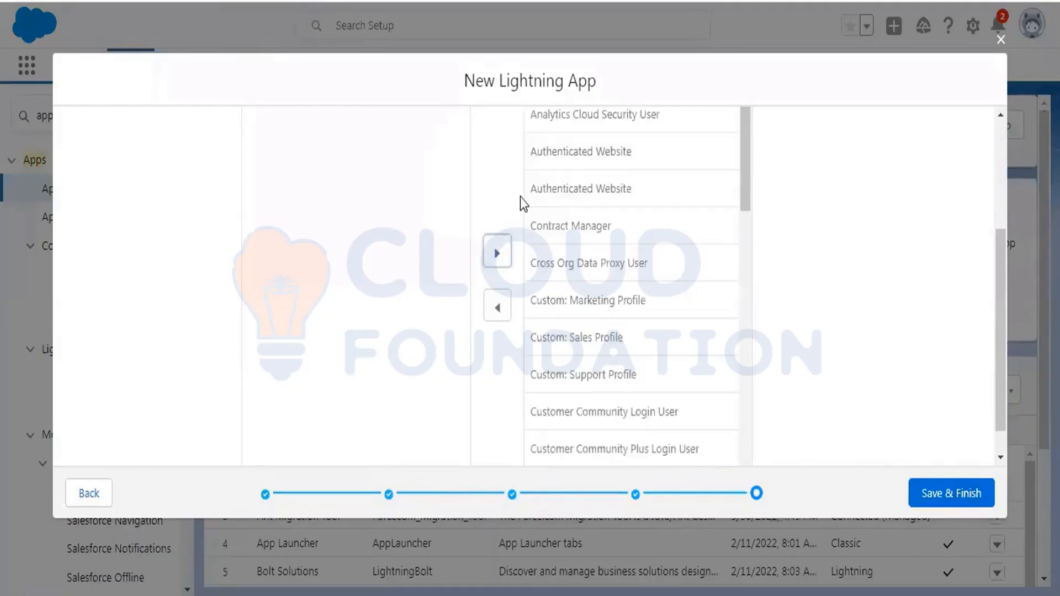
scroll(497, 199, "up", 5)
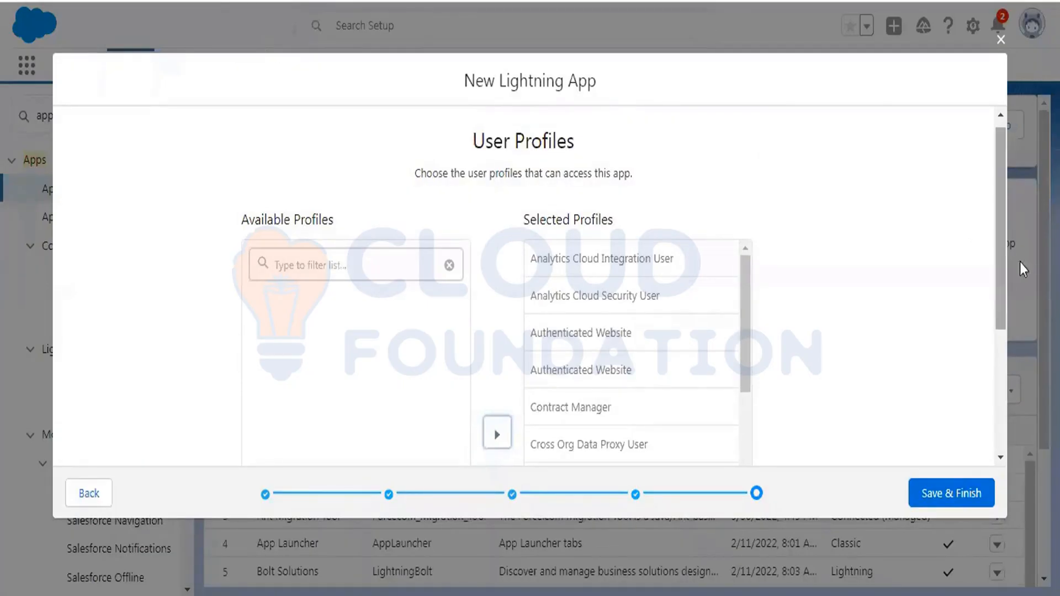
left_click(965, 492)
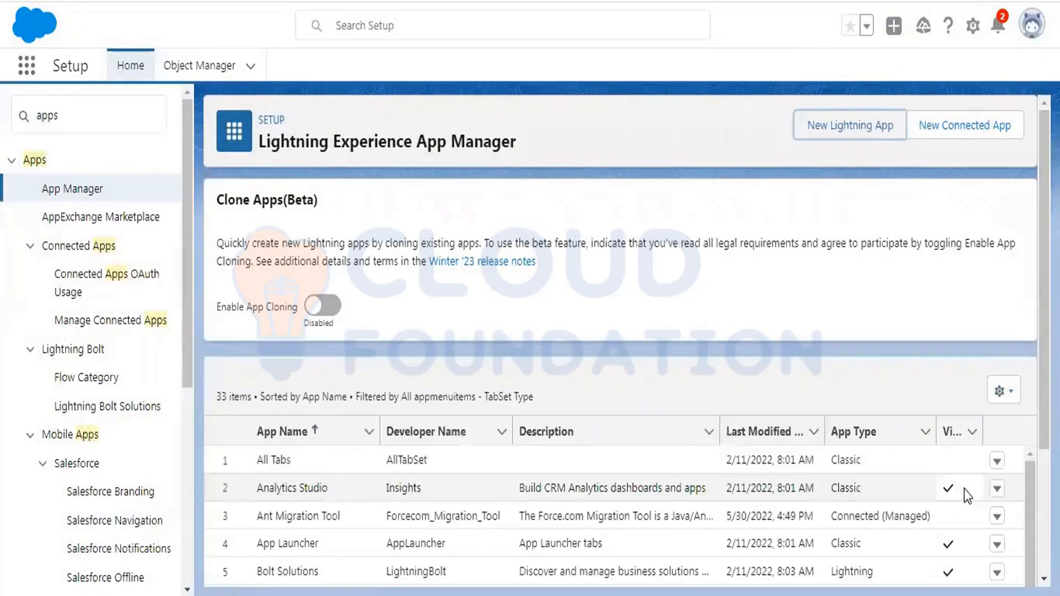
- Search 'case' in the App Launcher and launch Case Management System
left_click(26, 70)
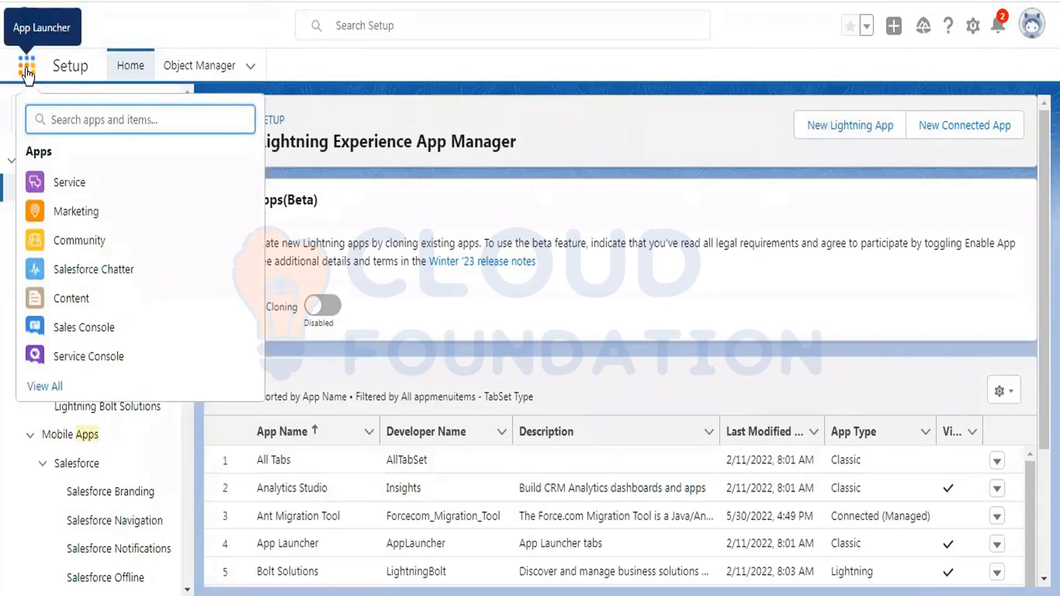
type("case")
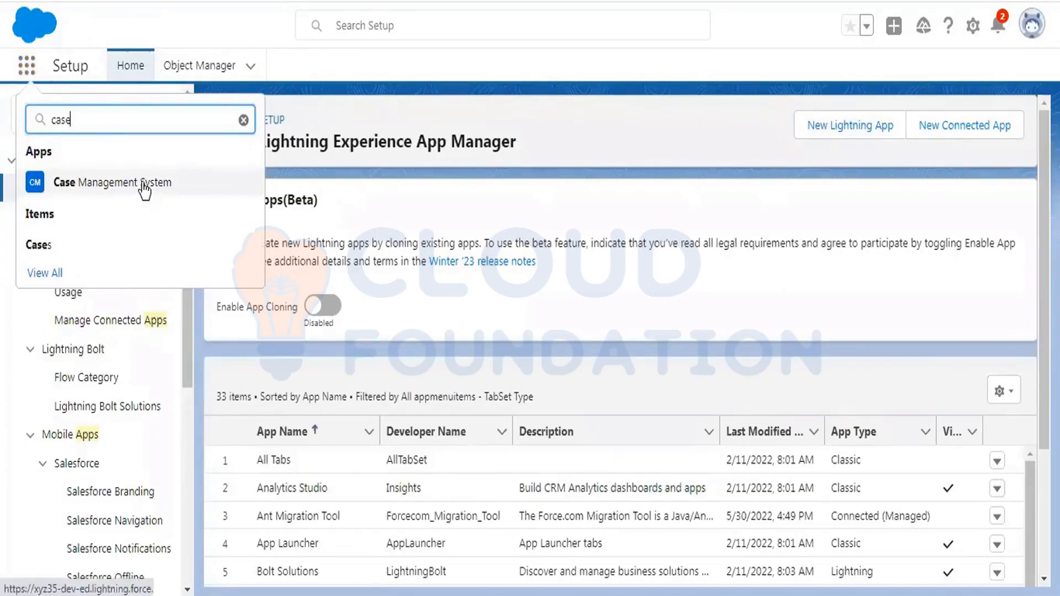
left_click(142, 184)
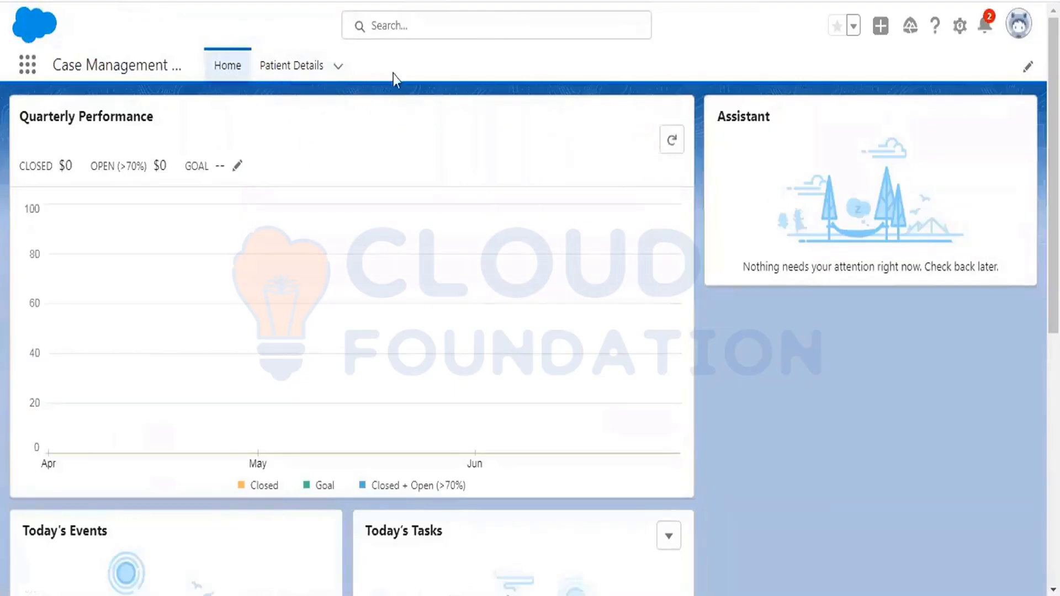
- Dismiss the Einstein Search popup and switch between the Patient Details and Home tabs, ending on Patient Details
left_click(605, 69)
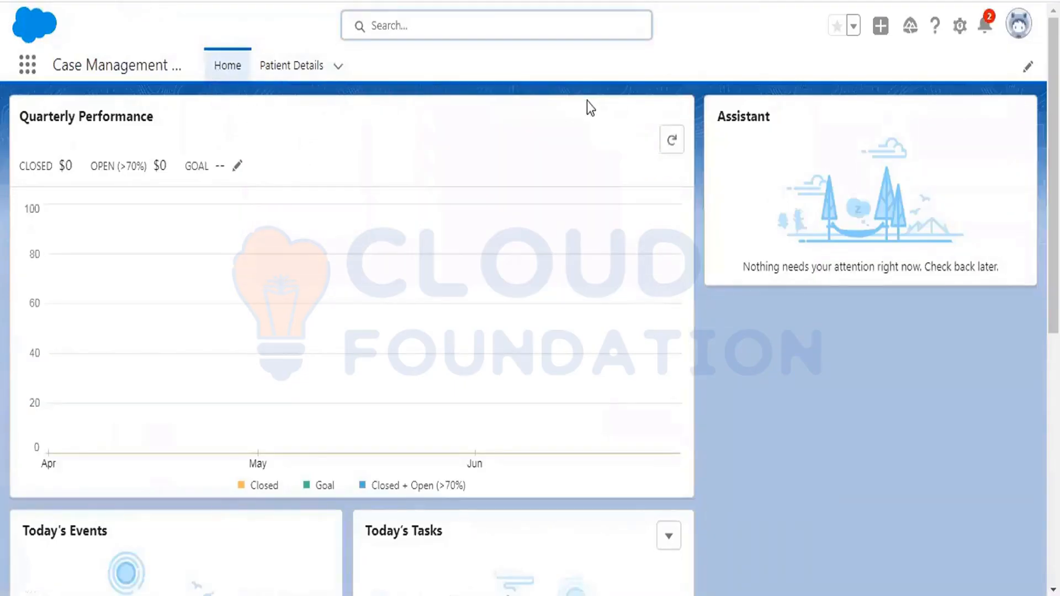
left_click(298, 69)
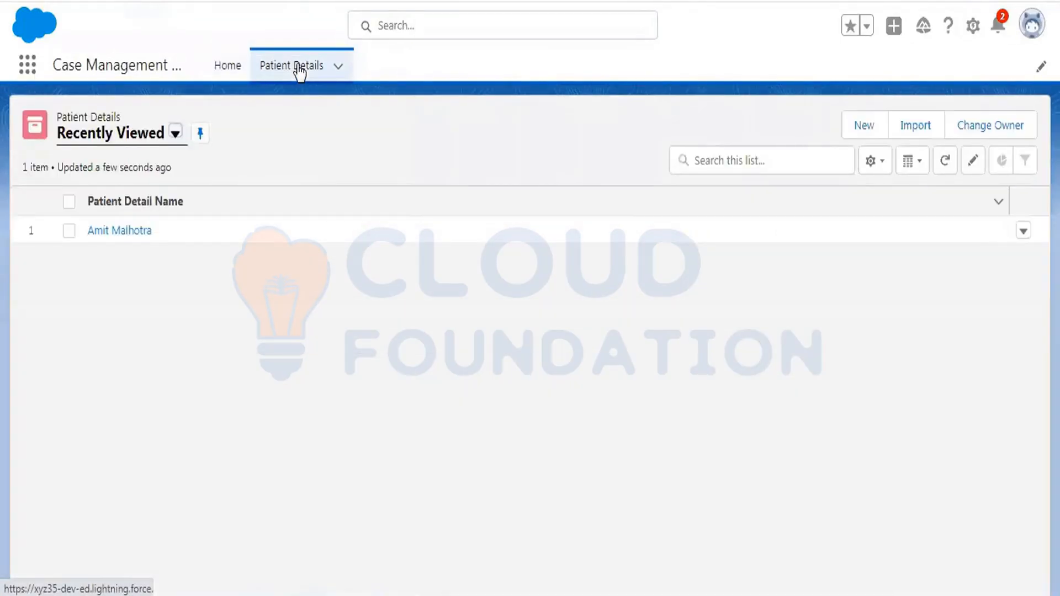
left_click(215, 67)
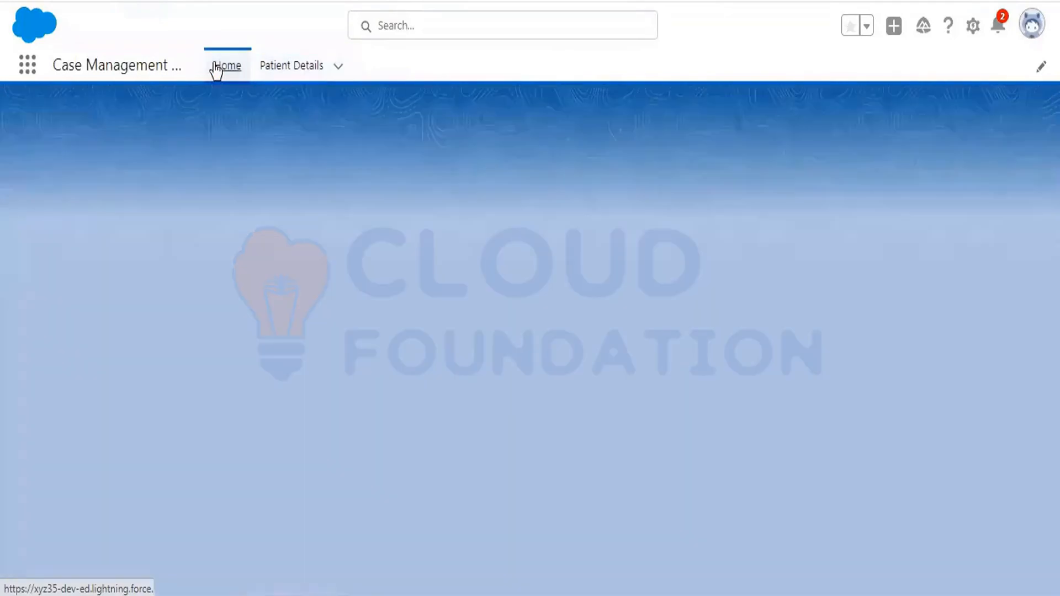
left_click(288, 66)
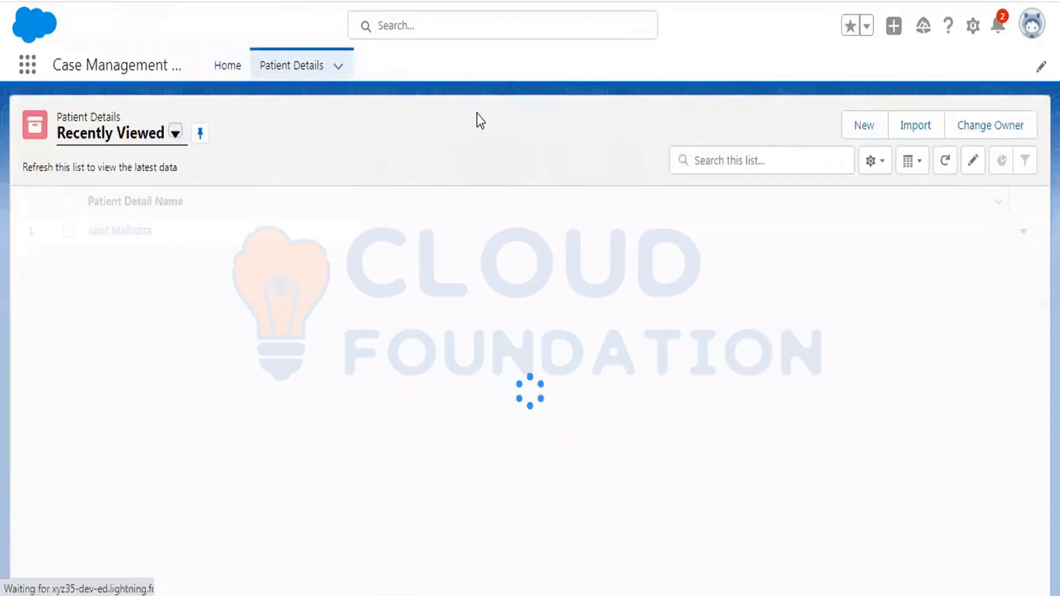